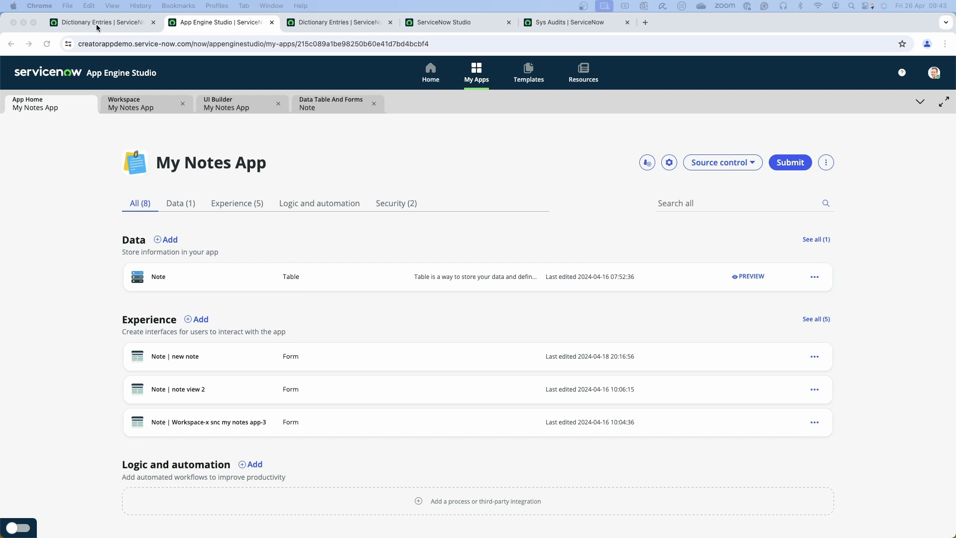
Bring up the Dictionary Entries list and look up the Dictionary module by searching the navigator for "dictionary"
click(97, 24)
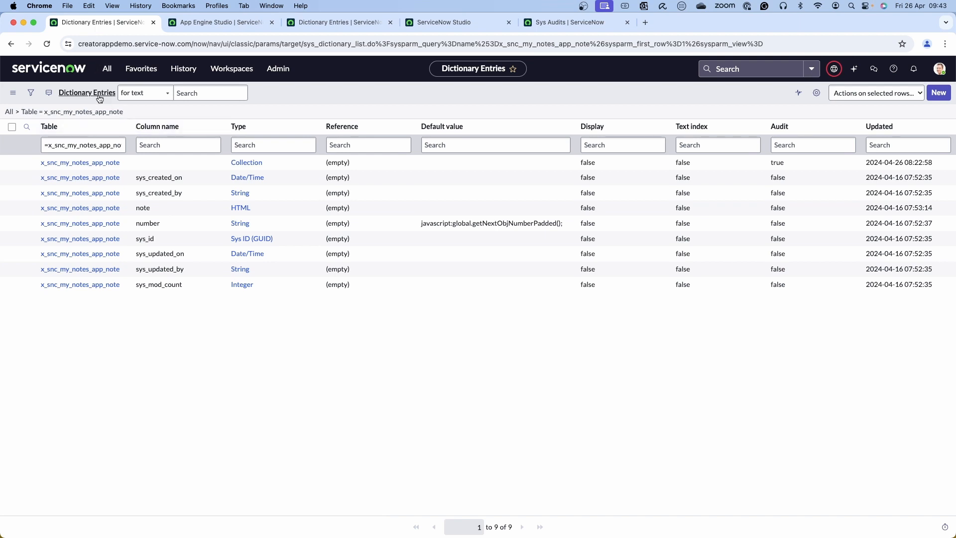
click(105, 71)
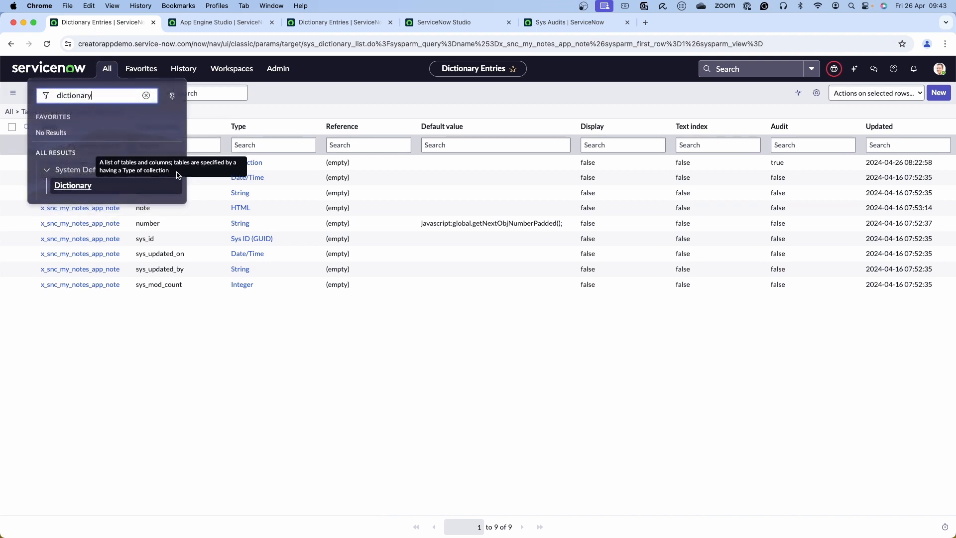
click(292, 110)
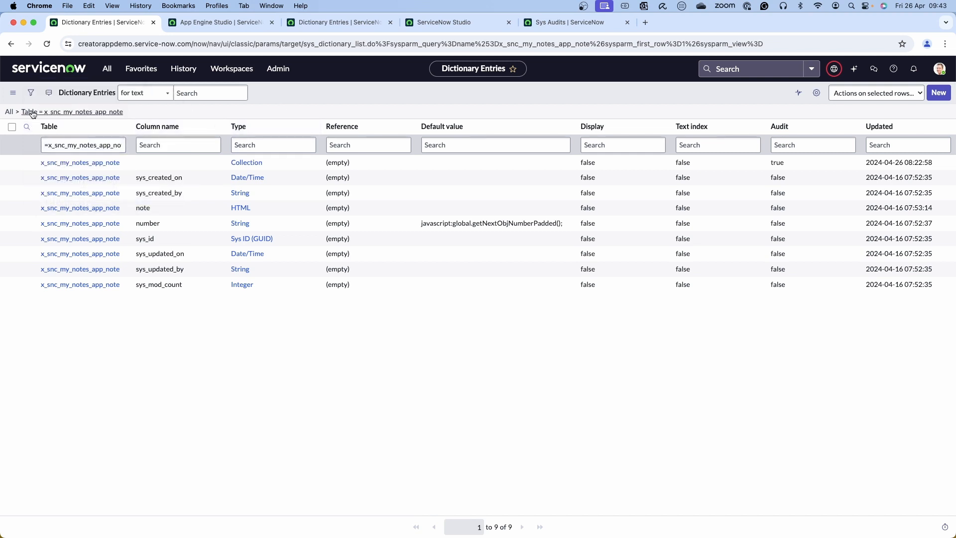
Inspect the Dictionary Entries filter condition Table is x_snc_my_notes_app_note and open that table's Collection entry
click(31, 95)
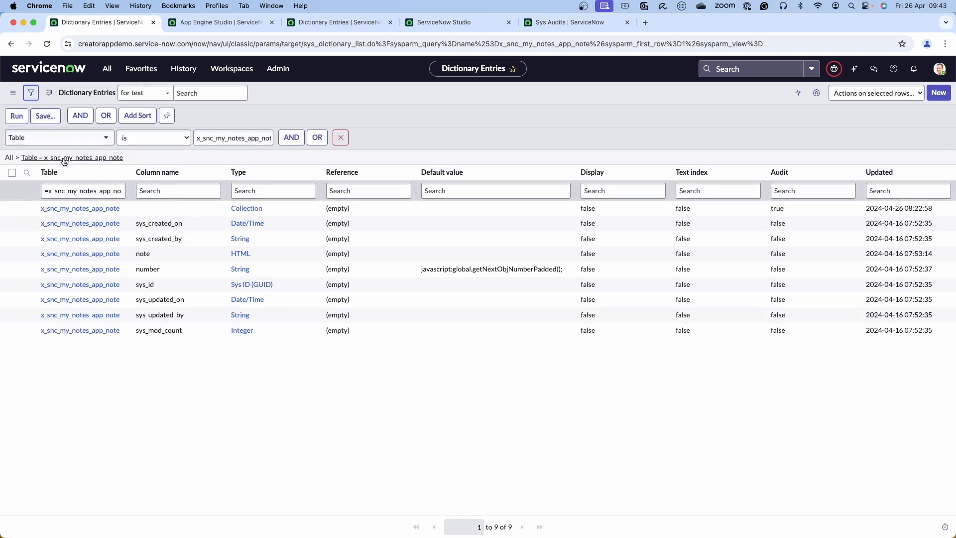
click(199, 140)
click(199, 139)
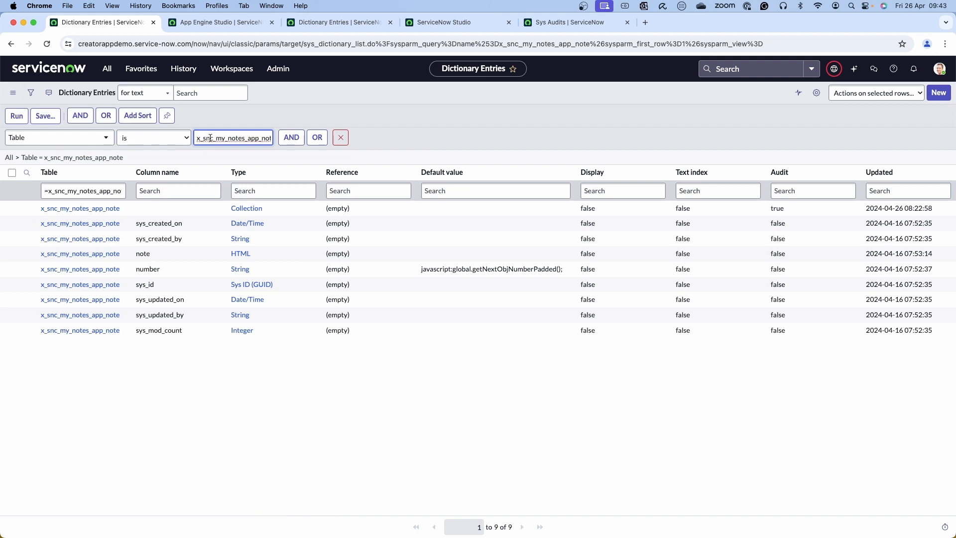
drag(239, 138, 275, 139)
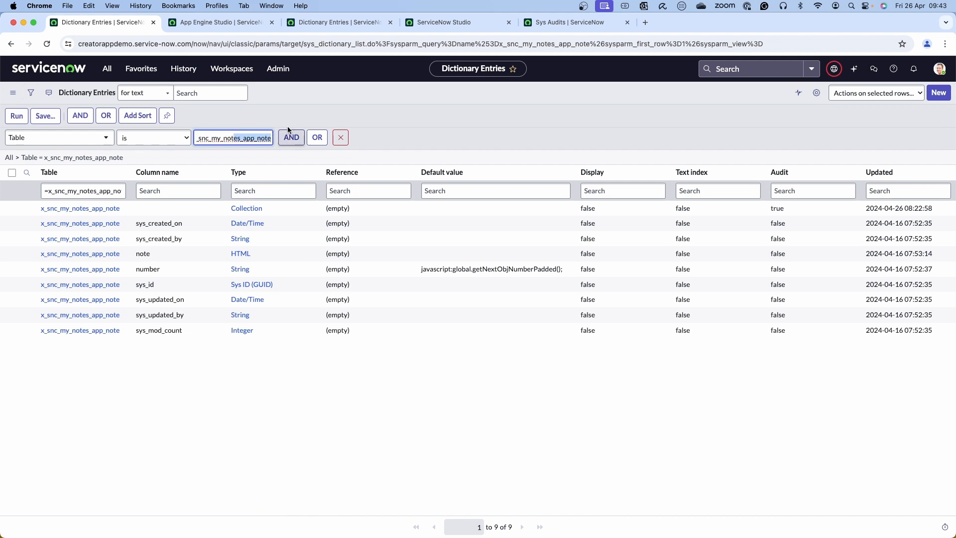
click(262, 118)
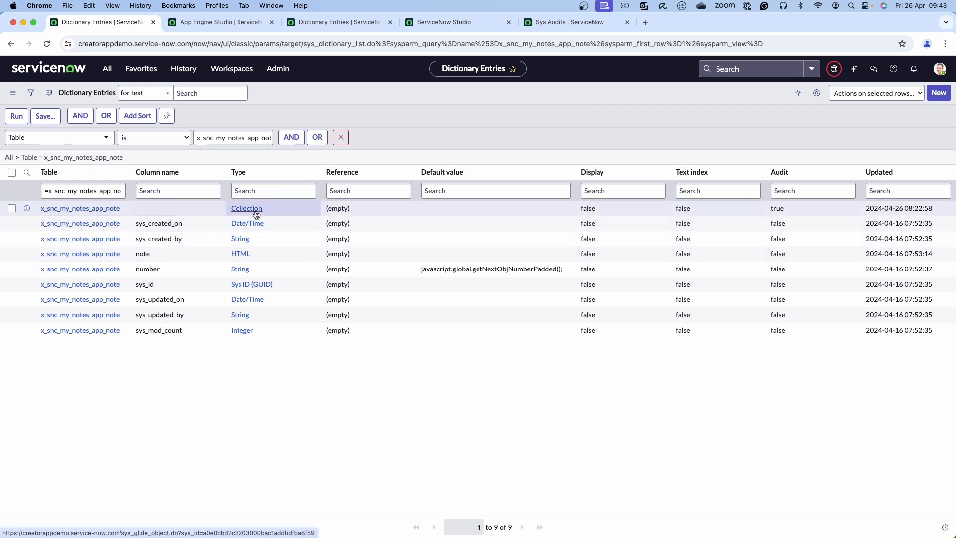
click(79, 213)
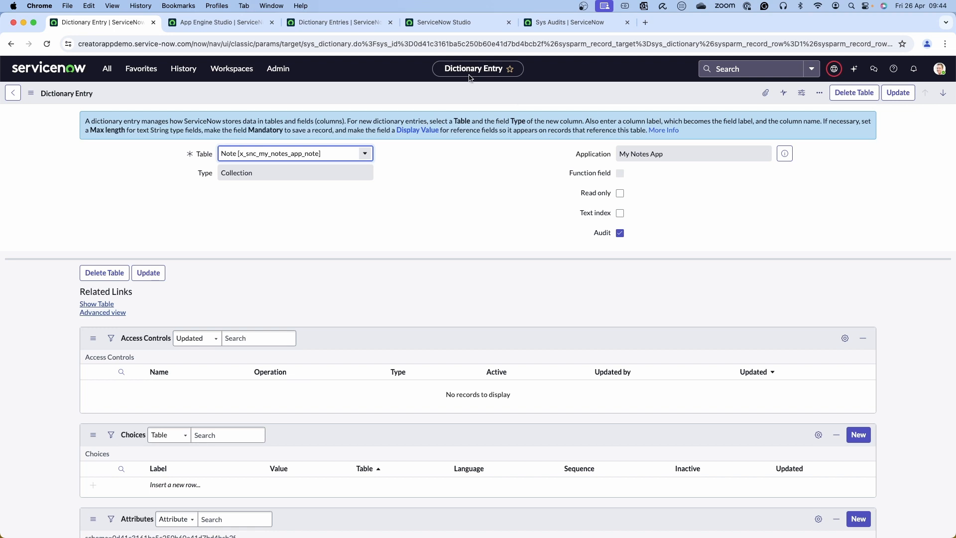
On the Sys Audits page, enter sys_audit.list in the navigator filter, dismiss it and show the audit list's filter conditions
click(568, 22)
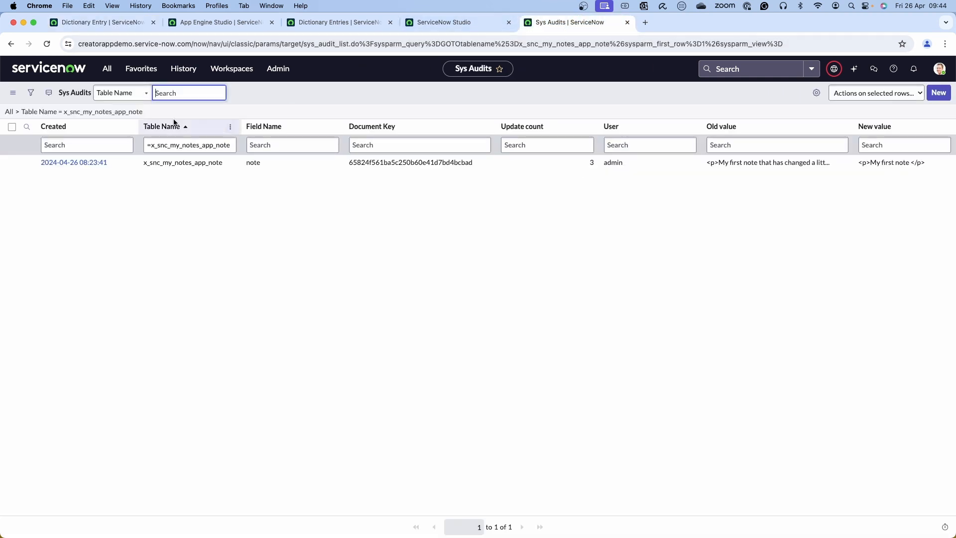
click(107, 68)
text(s)
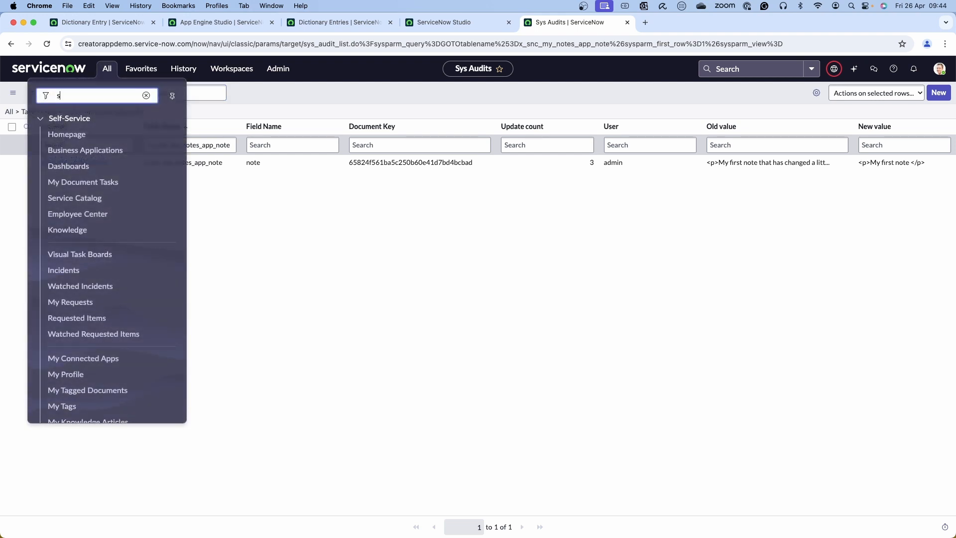
text(ys_audit)
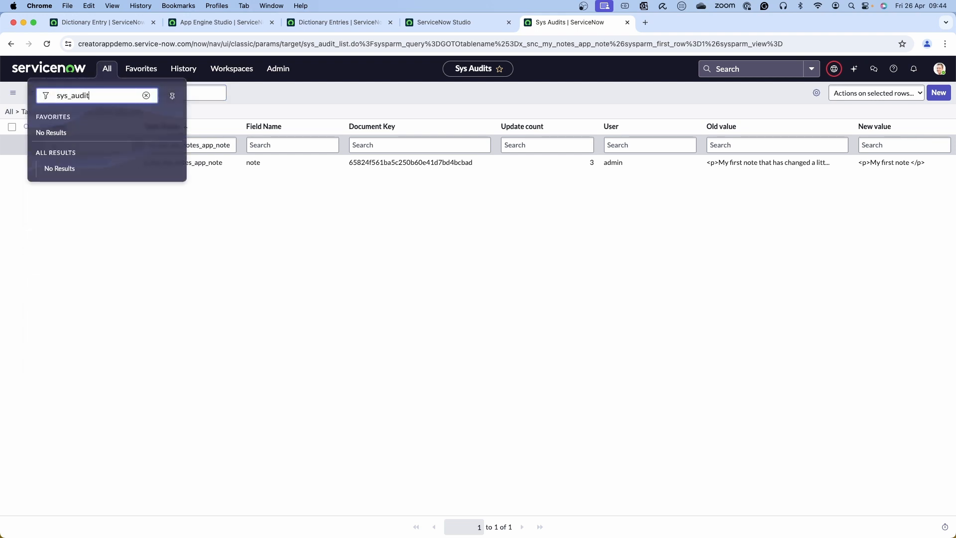
text(.list)
click(322, 230)
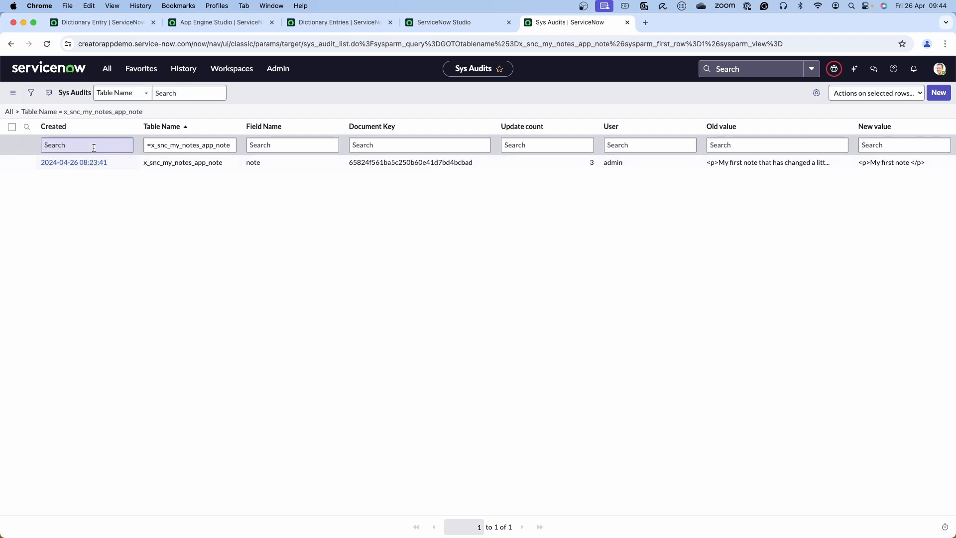
click(31, 94)
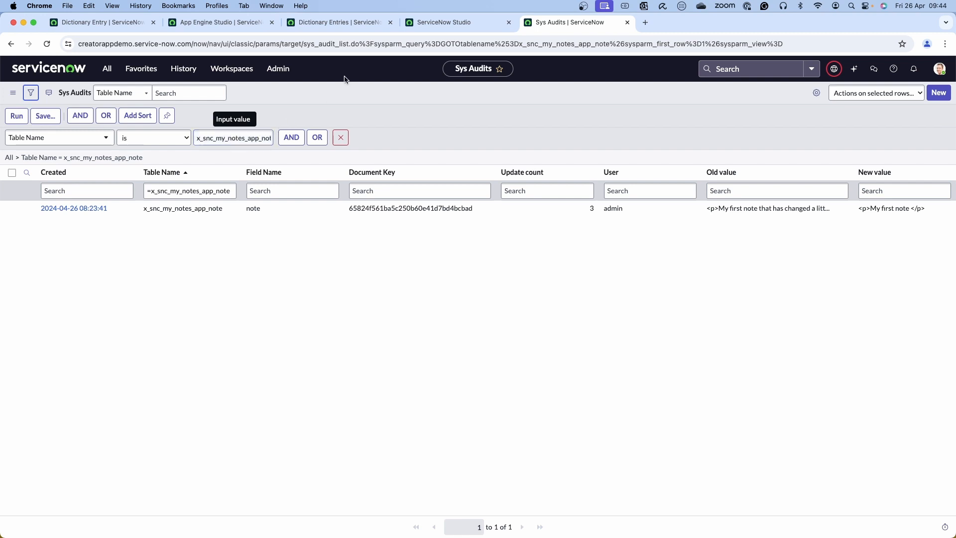
Open the Note Record Page variant of the Record page in UI Builder for My Notes App and dismiss the test-values tip
click(107, 23)
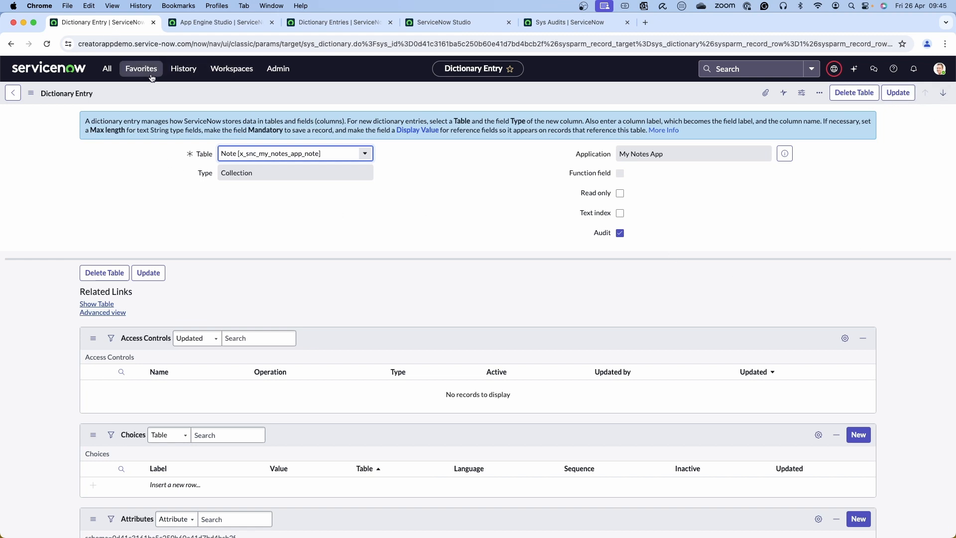
click(218, 26)
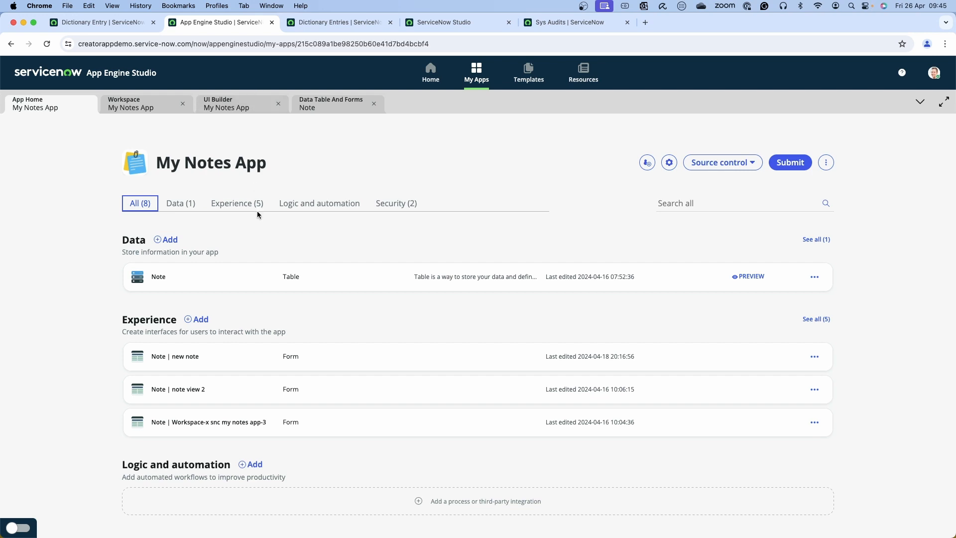
scroll(263, 269, down, 2)
scroll(258, 264, up, 2)
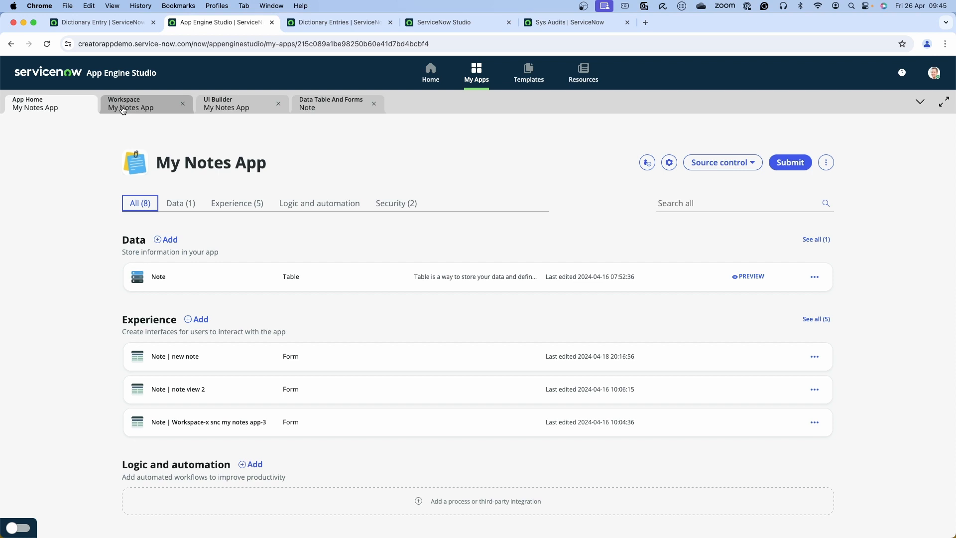
click(236, 110)
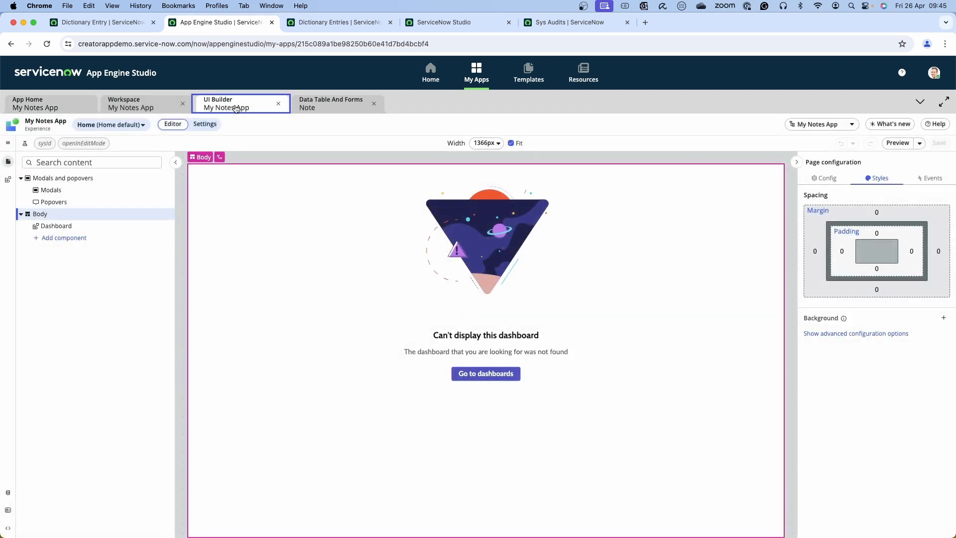
click(121, 126)
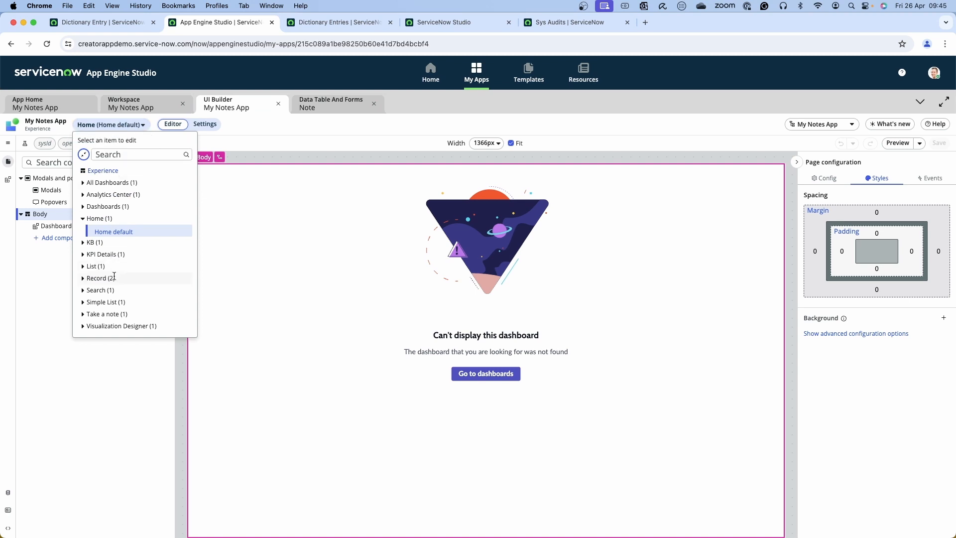
click(82, 278)
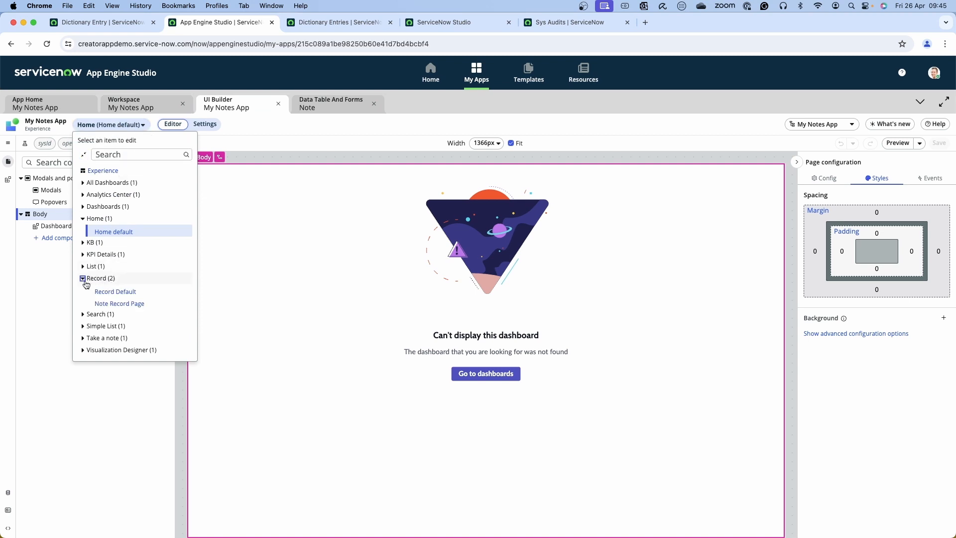
click(115, 304)
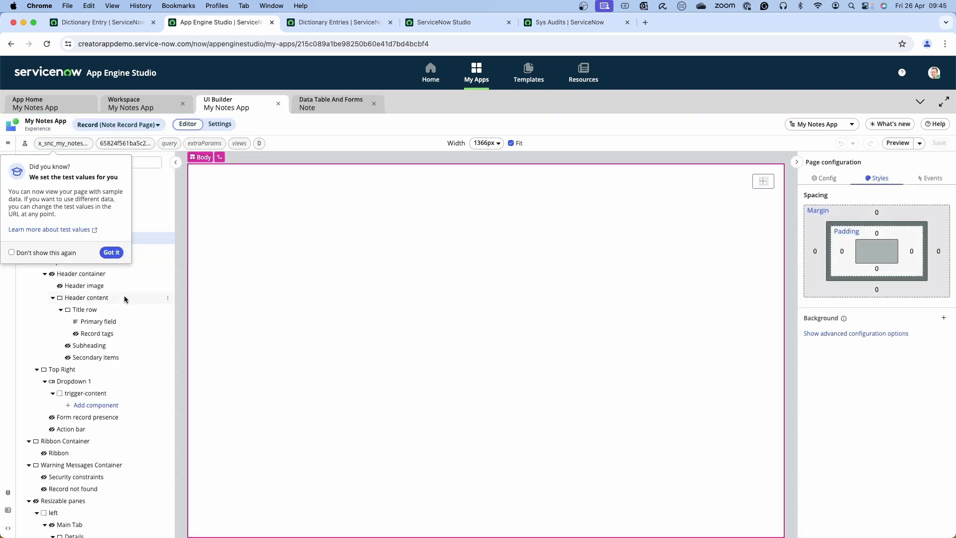
click(111, 252)
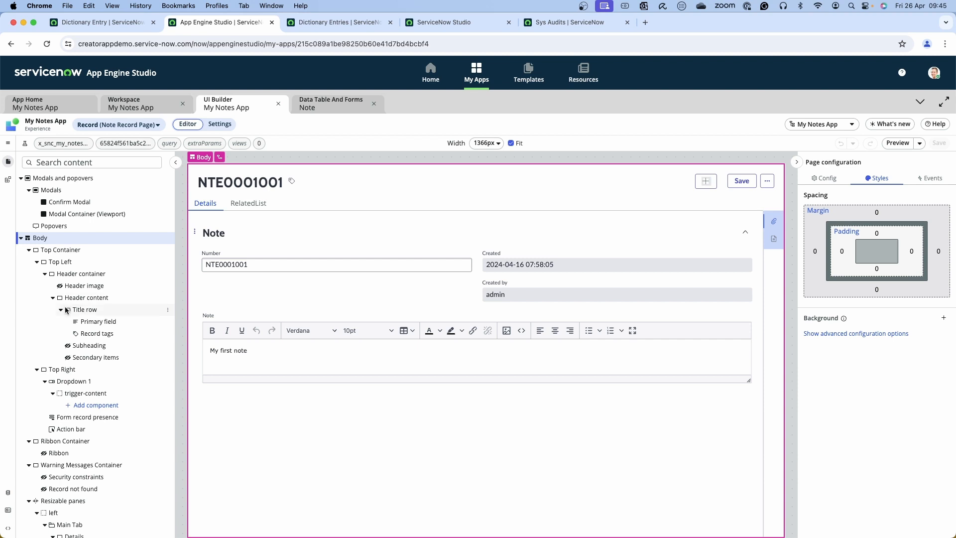
Select the Main Tab component of the record page and start a new tab from an empty container
scroll(29, 259, down, 1)
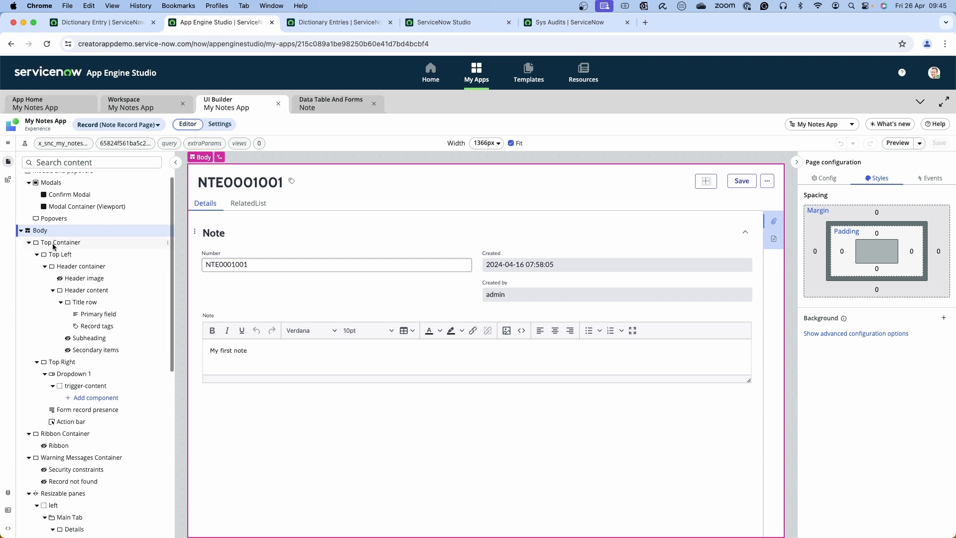
click(53, 244)
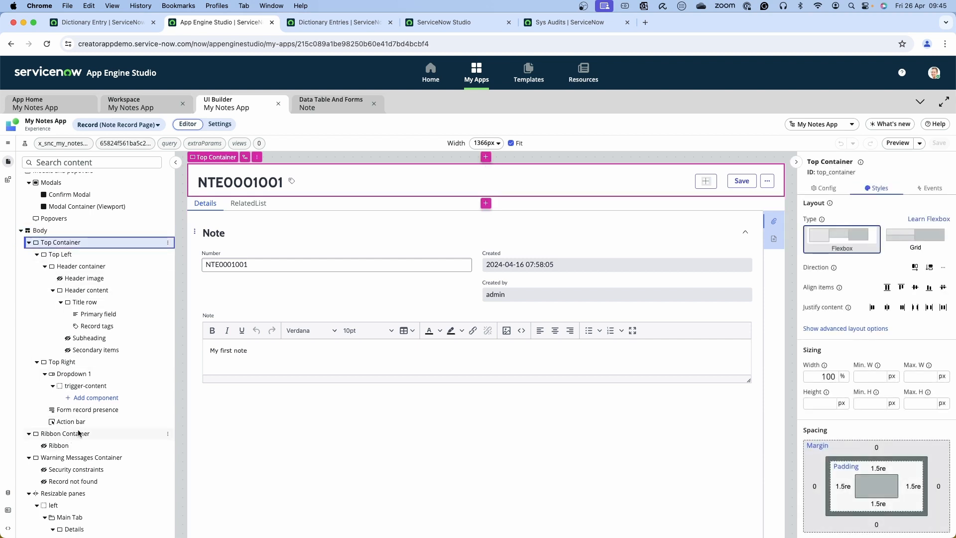
scroll(79, 431, down, 5)
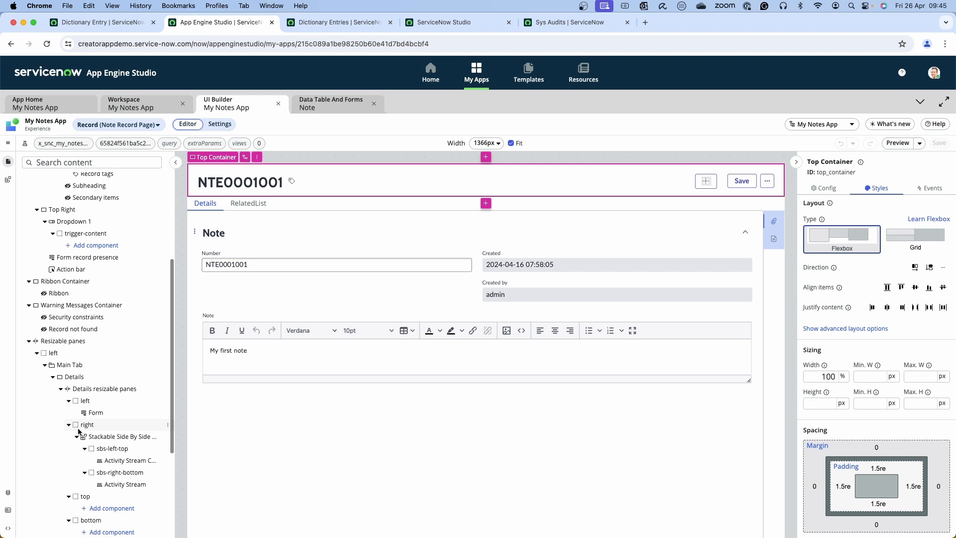
click(67, 367)
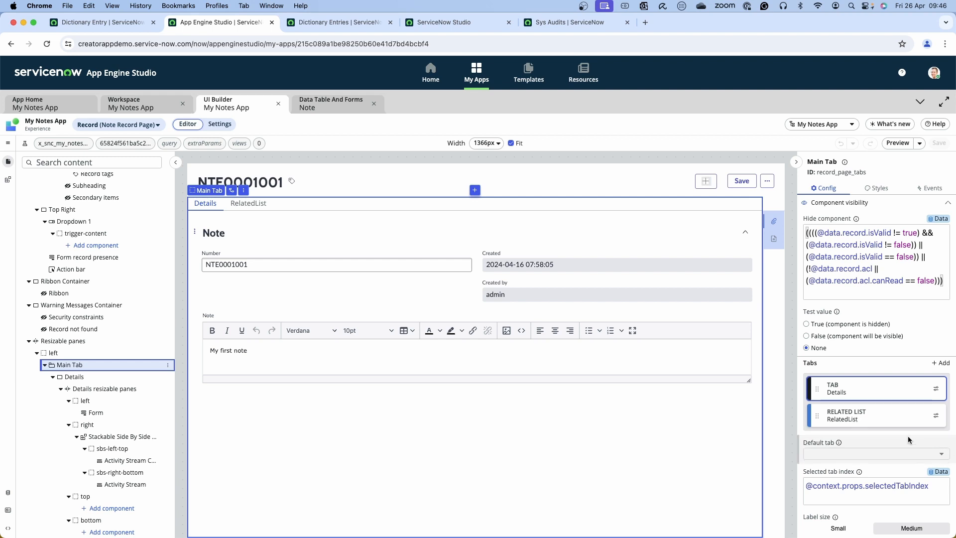
click(941, 364)
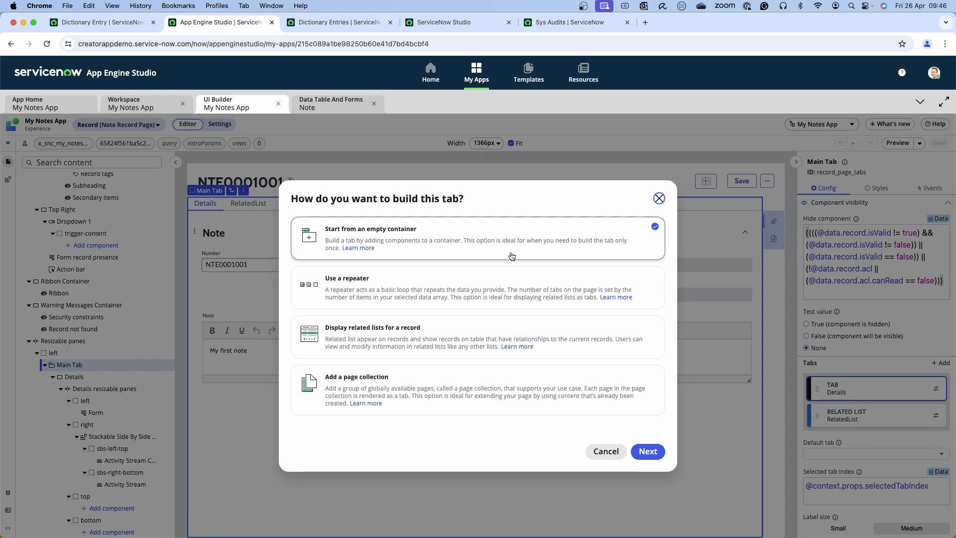
click(657, 459)
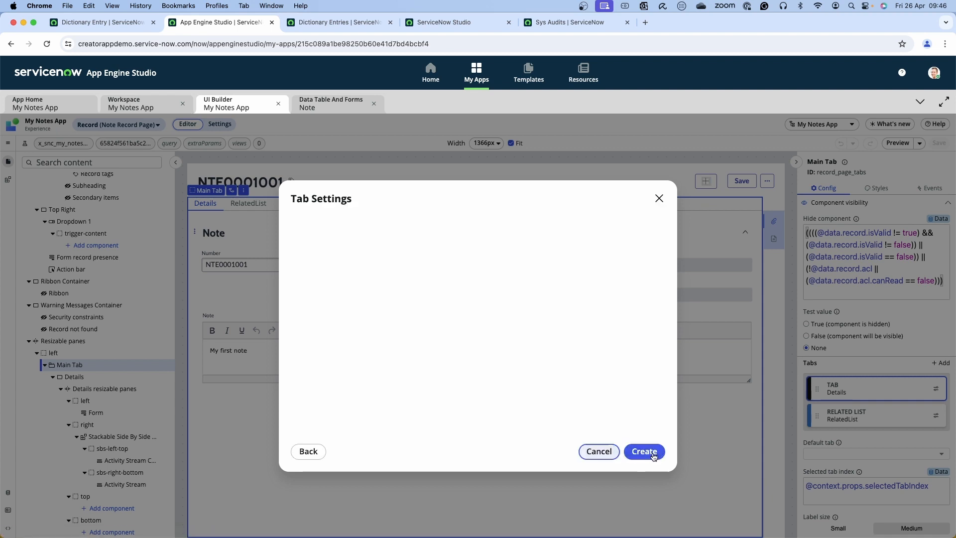
Label the new tab Note Changes, give it the Activity Fill icon and create it
click(335, 235)
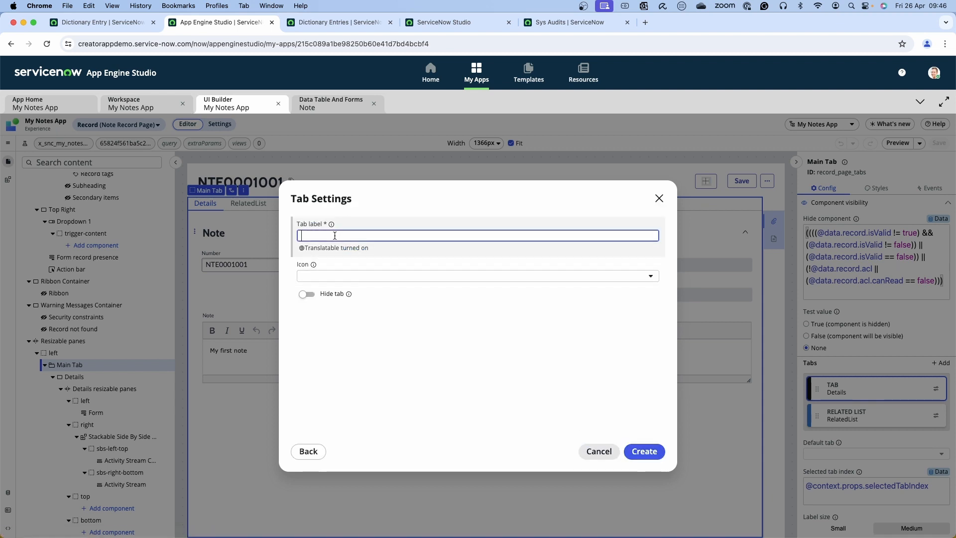
text(Note)
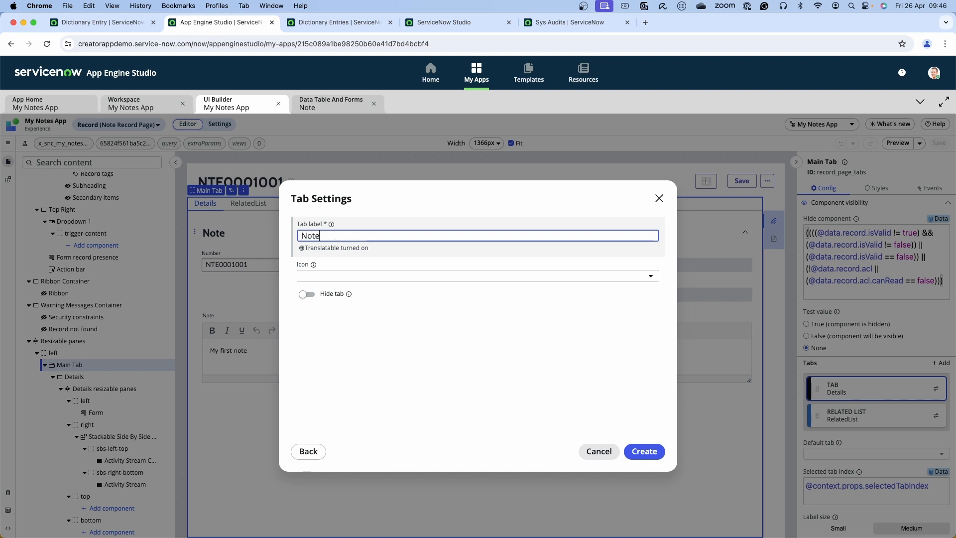
text( Changes)
click(363, 277)
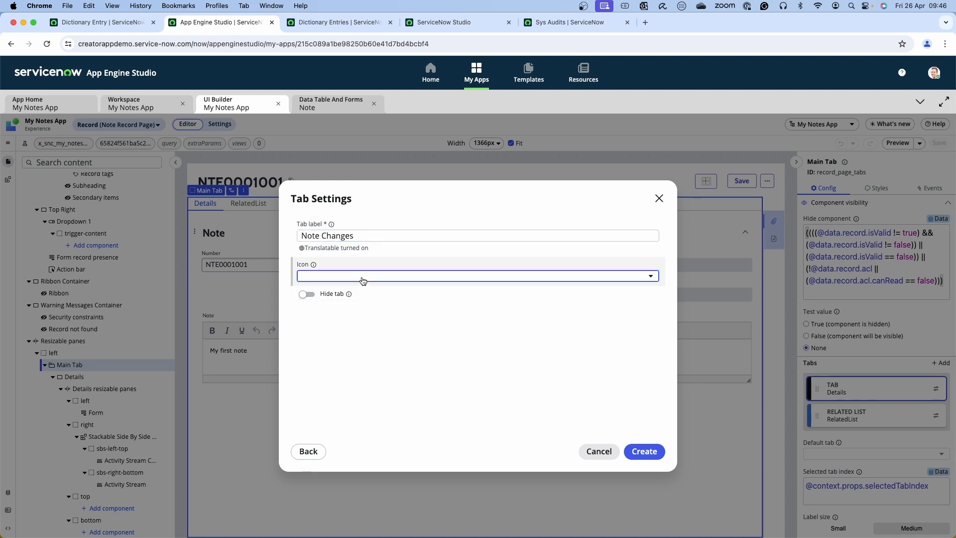
scroll(383, 354, down, 1)
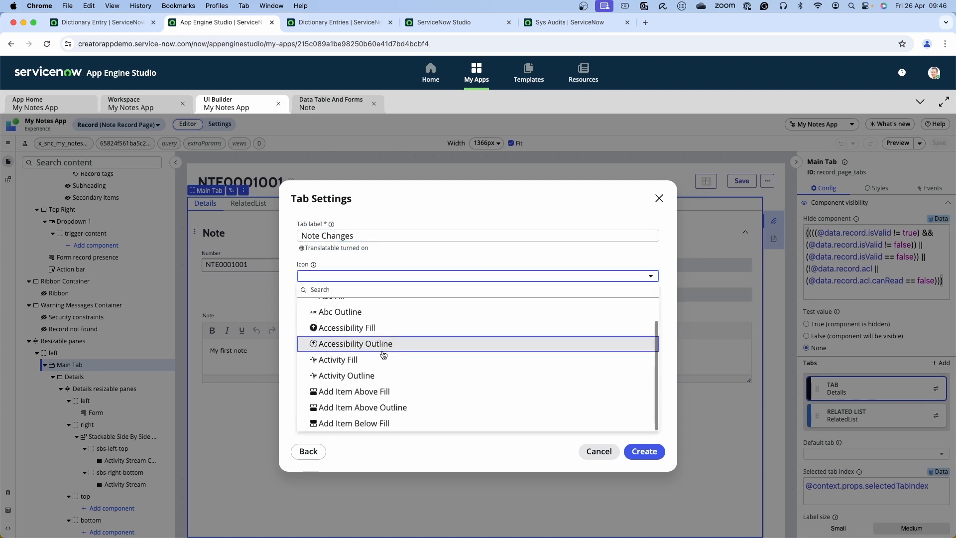
click(333, 362)
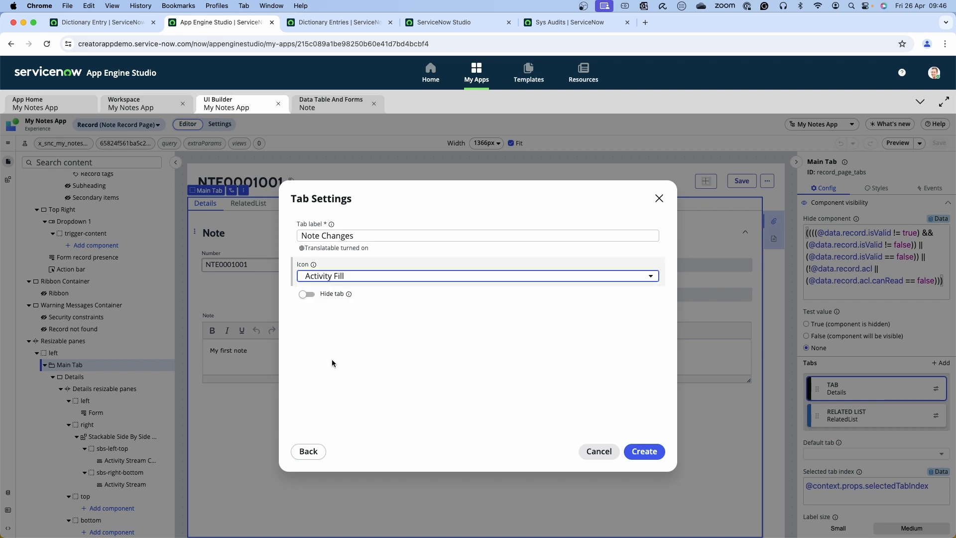
click(646, 452)
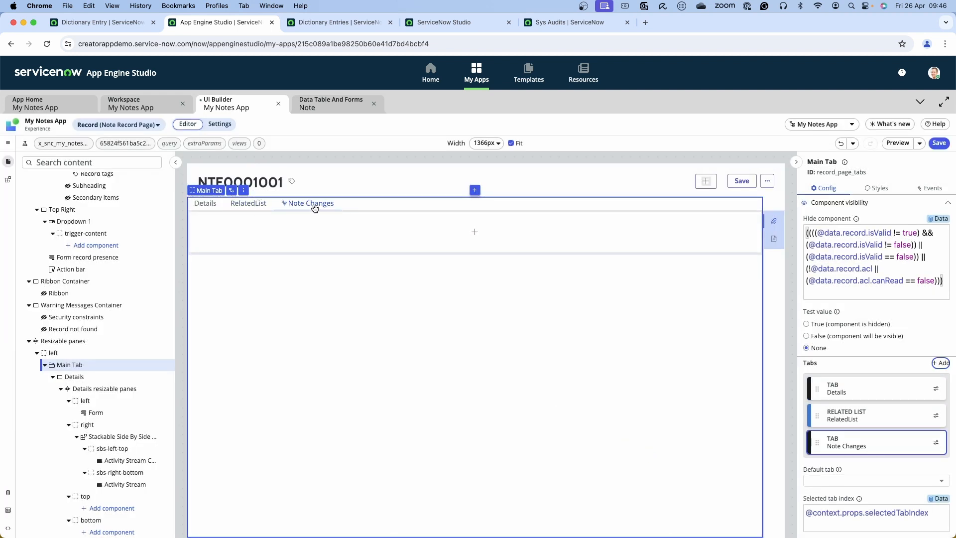
Reorder the Main Tab tabs so Note Changes sits between Details and RelatedList
drag(312, 208, 289, 207)
drag(817, 442, 817, 412)
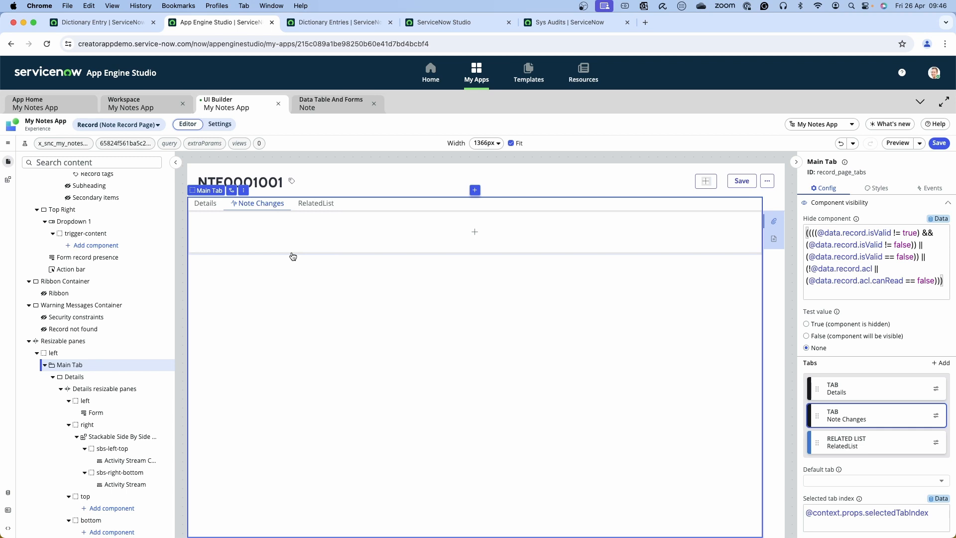
Add a Container component to the empty Note Changes tab, found by searching the components for "contain"
click(476, 232)
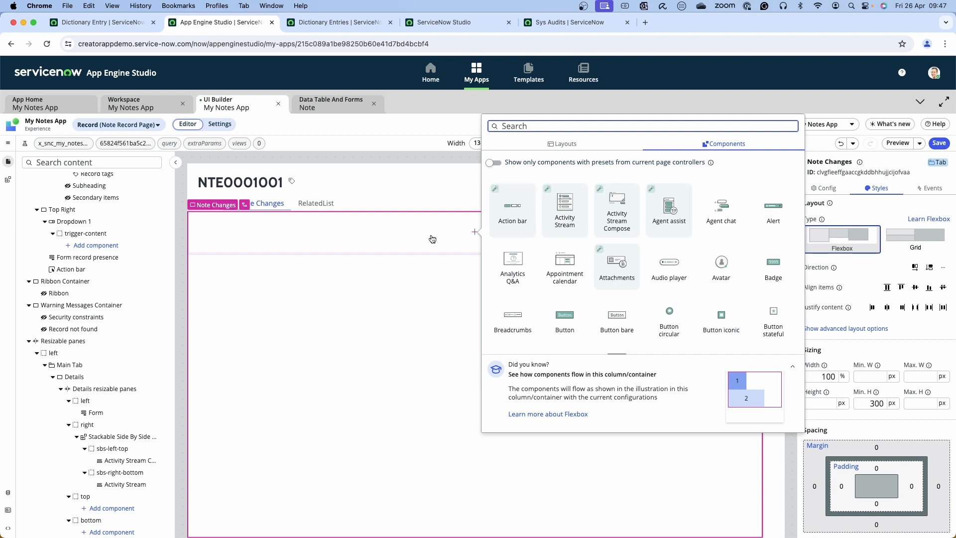
click(566, 145)
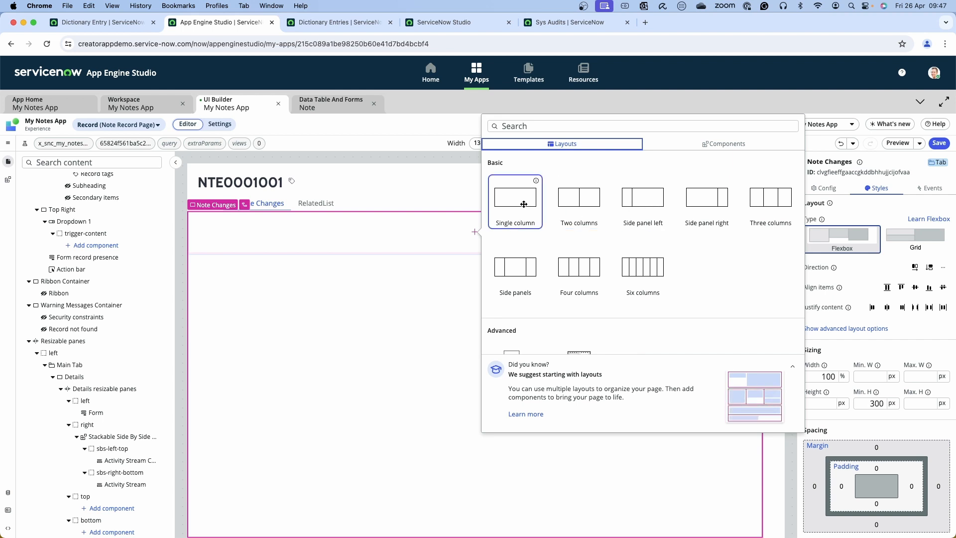
click(729, 147)
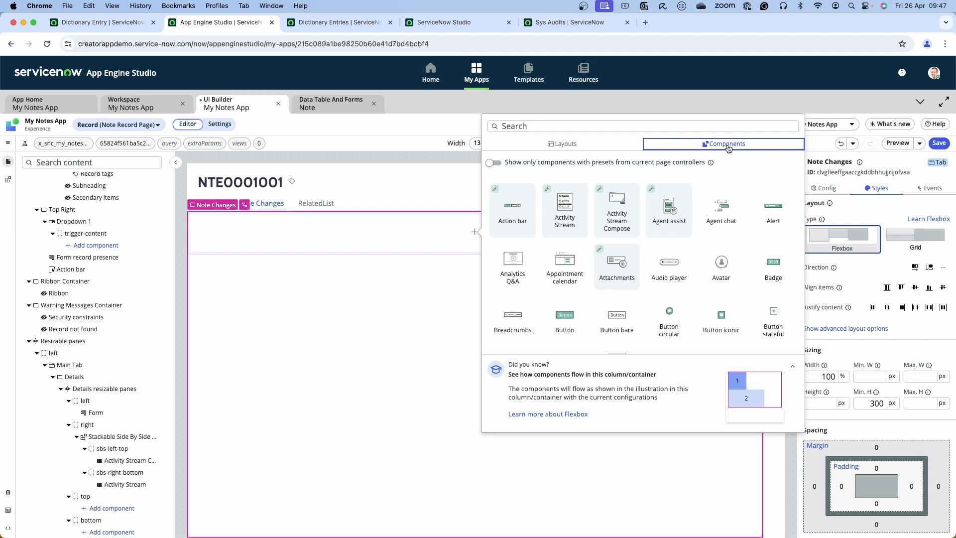
click(535, 128)
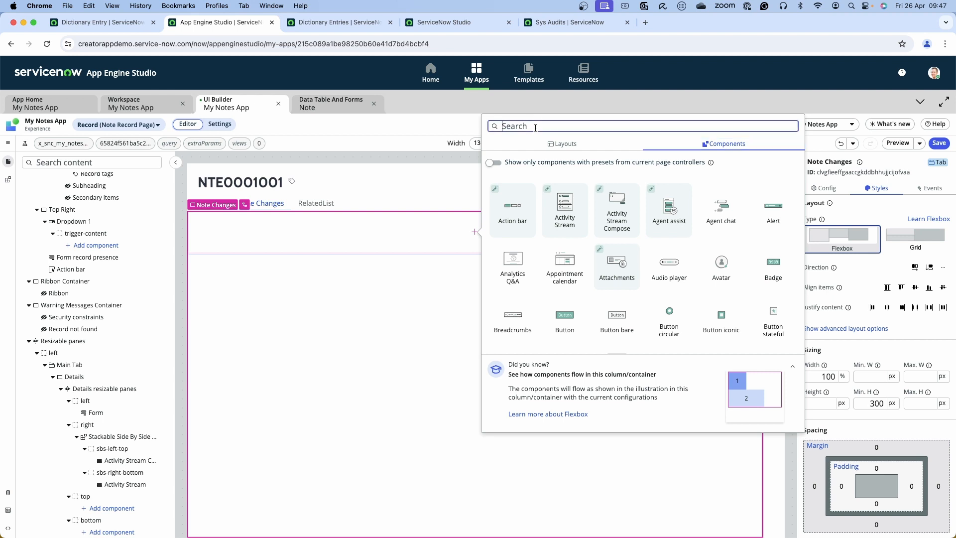
text(contain)
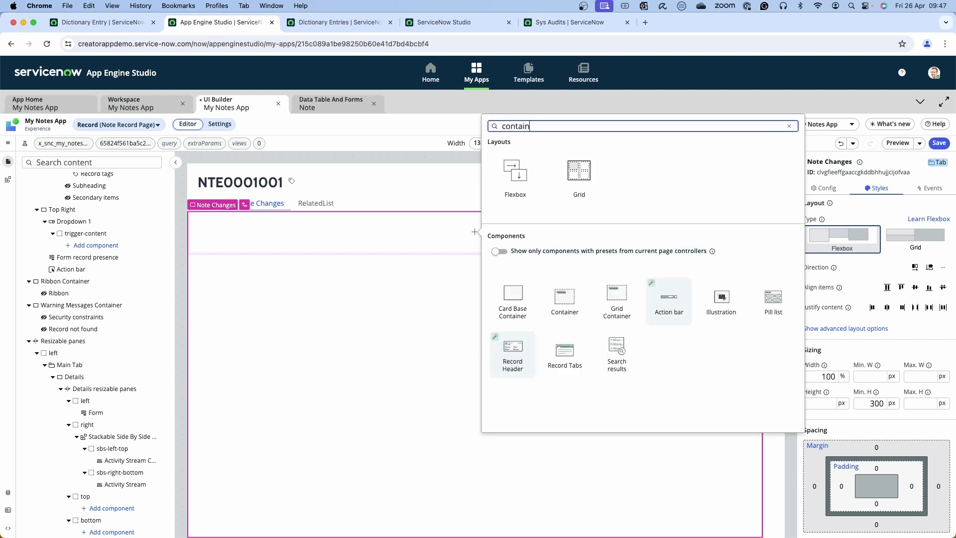
click(569, 295)
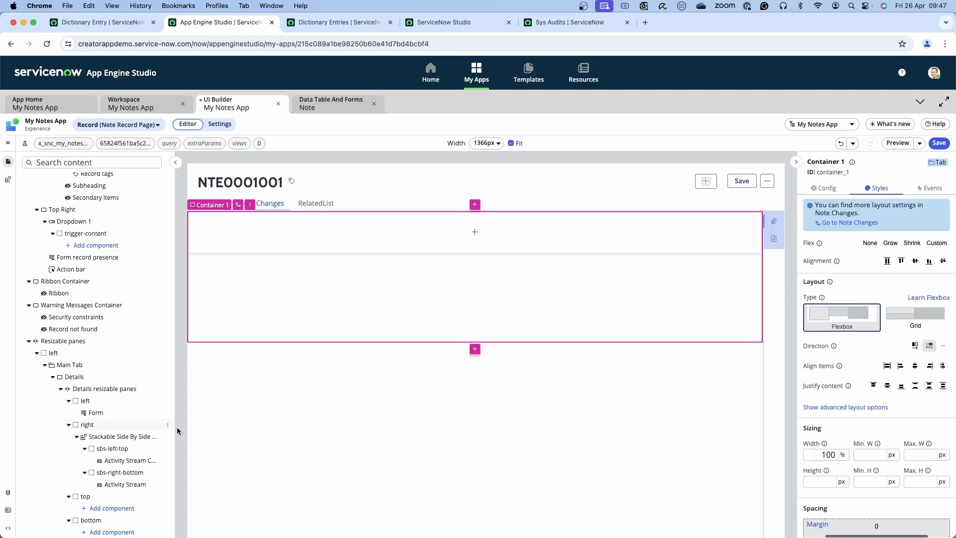
Add a second Container component directly after Container 1 in the Note Changes tab
click(476, 350)
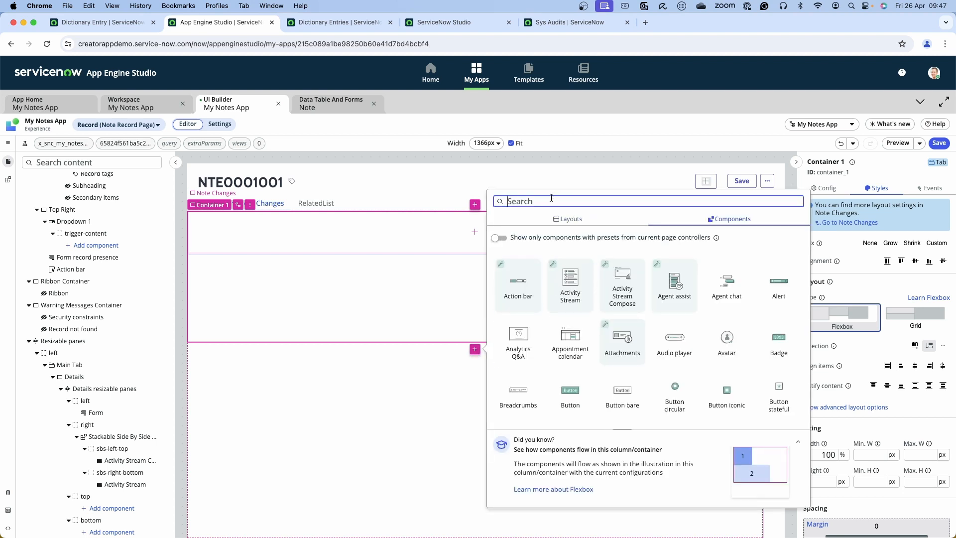
text(contain)
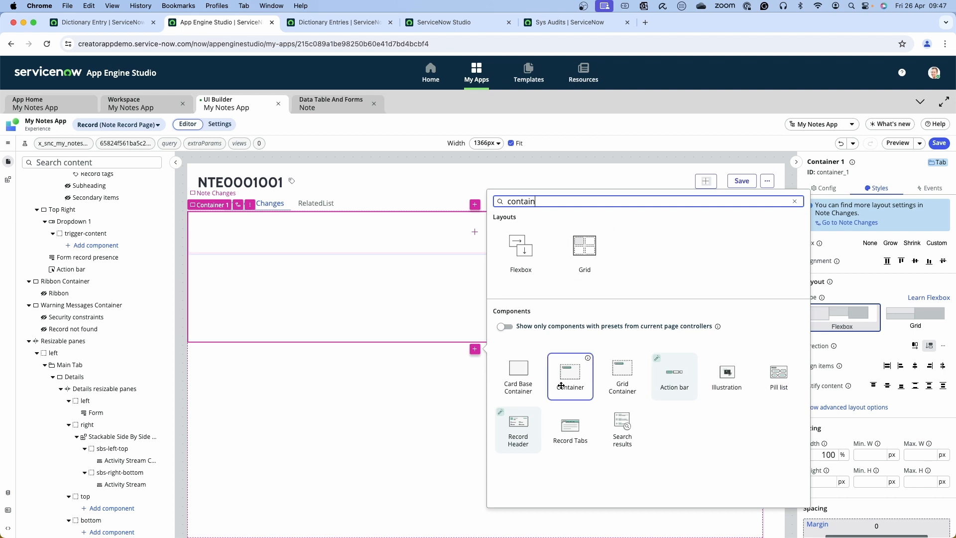
click(566, 378)
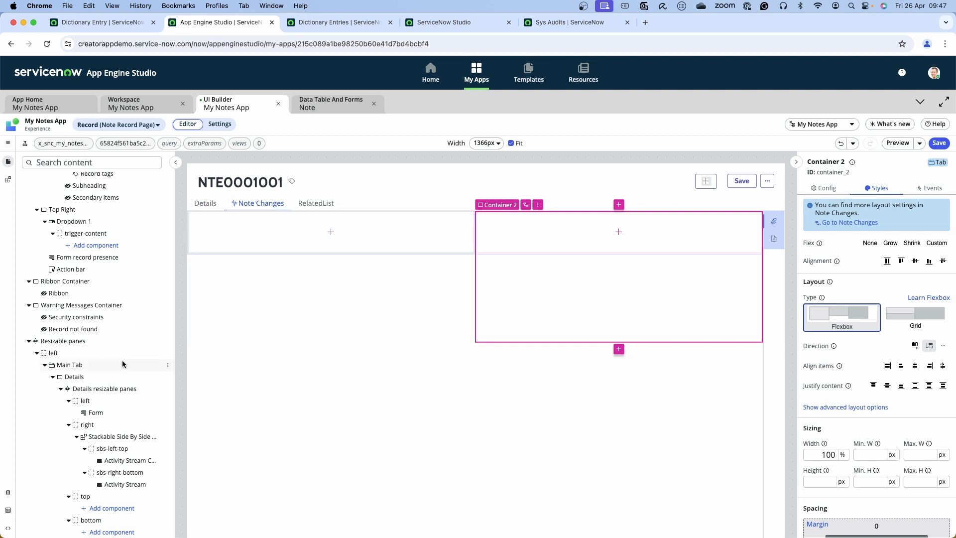
Set the layout direction of the Note Changes tab to Column so its two containers stack vertically
scroll(121, 360, down, 2)
scroll(121, 360, down, 5)
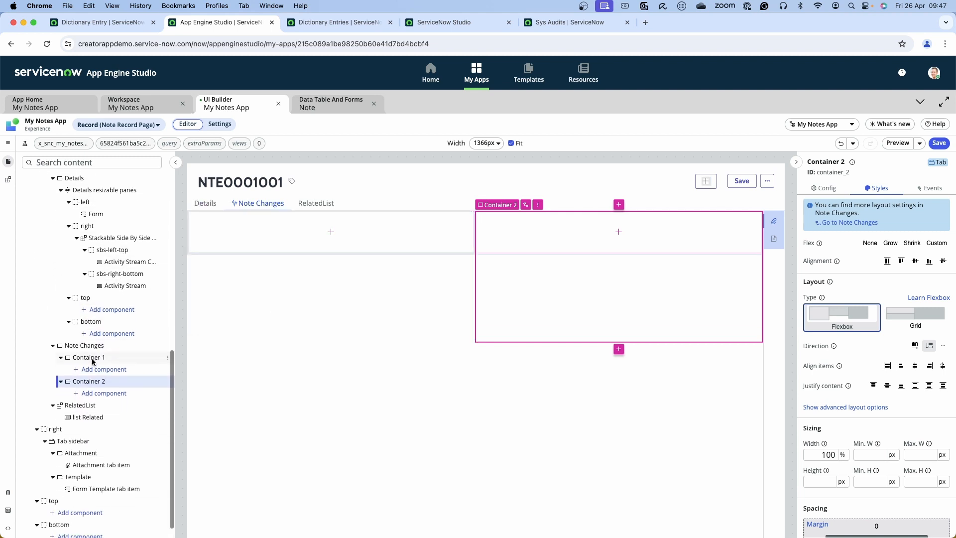
click(88, 346)
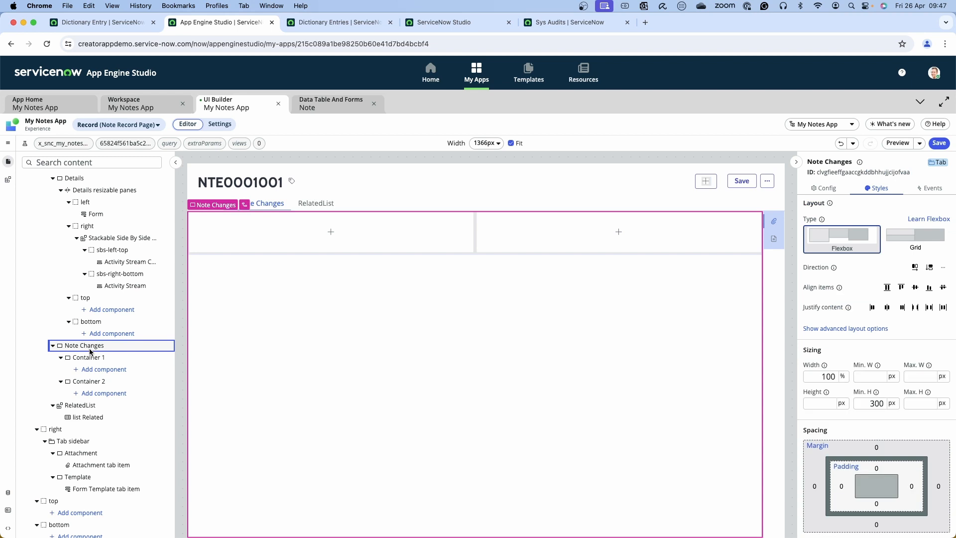
scroll(744, 300, down, 1)
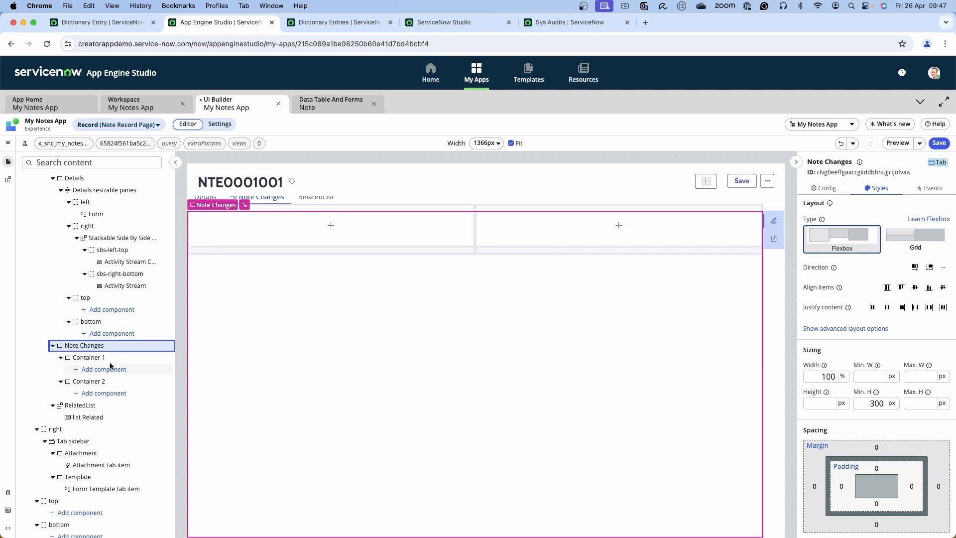
click(933, 274)
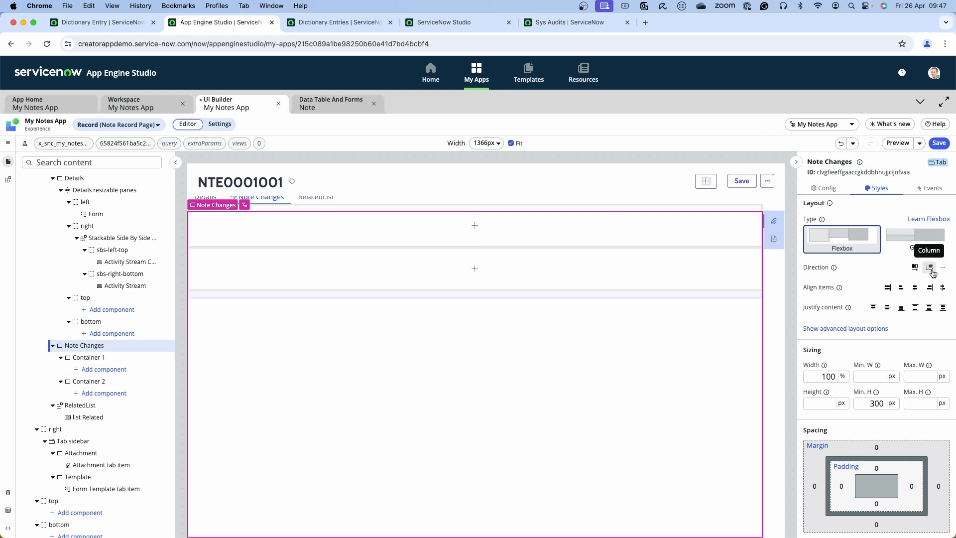
click(503, 228)
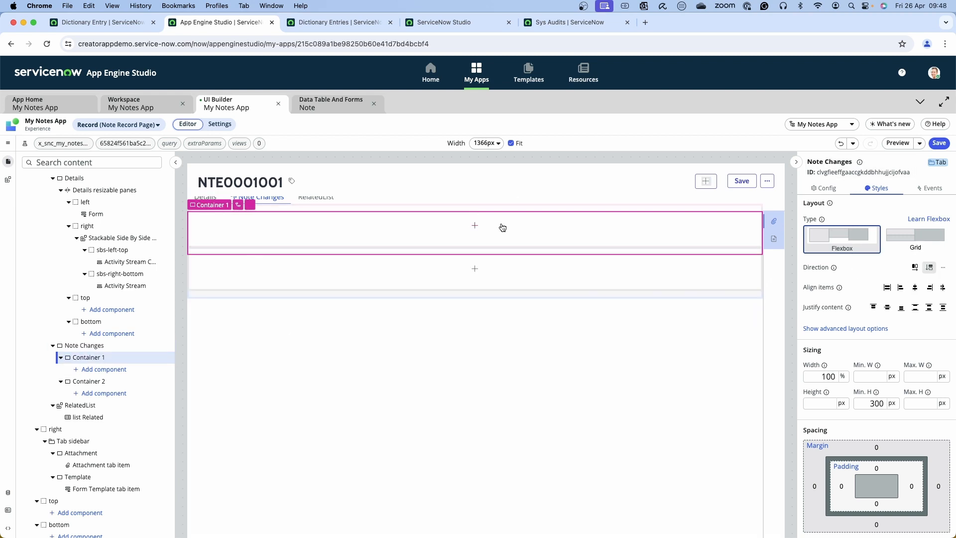
click(441, 280)
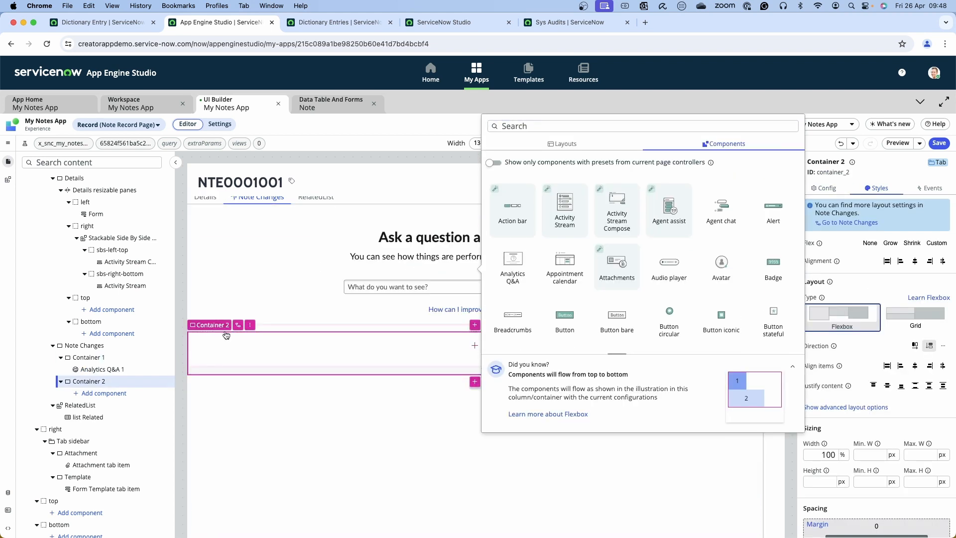
click(169, 370)
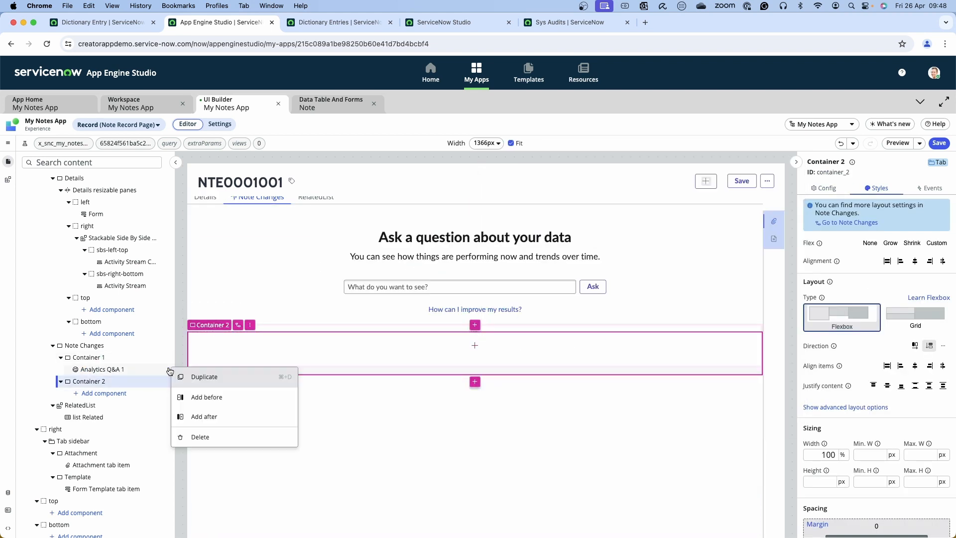
click(199, 437)
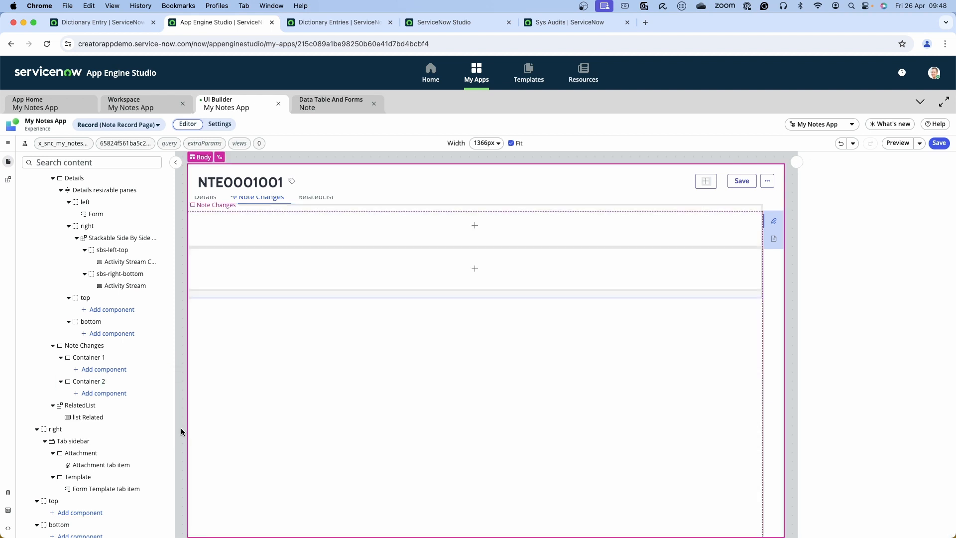
Add a Dropdown component inside Container 1 and choose None as its preset for manual configuration
click(89, 358)
click(90, 382)
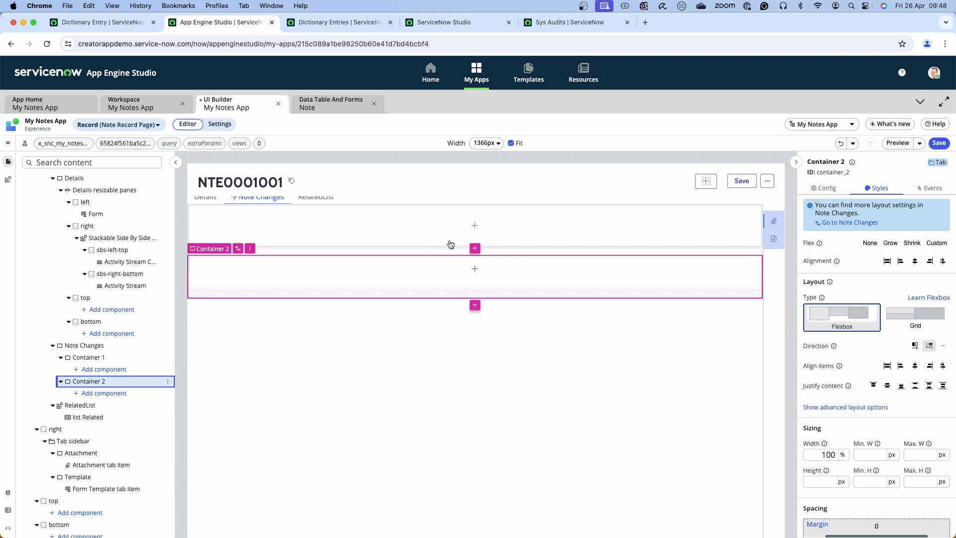
scroll(450, 244, up, 1)
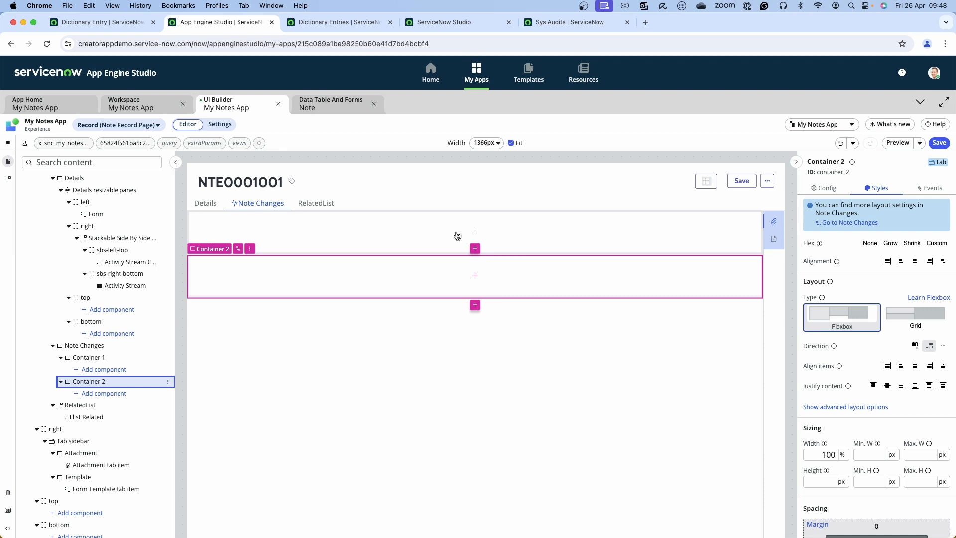
click(107, 370)
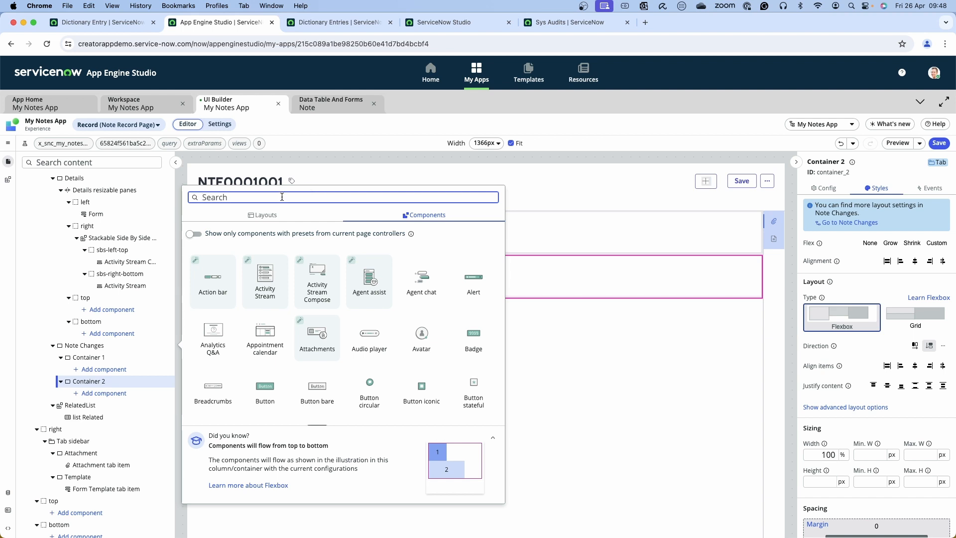
text(drop)
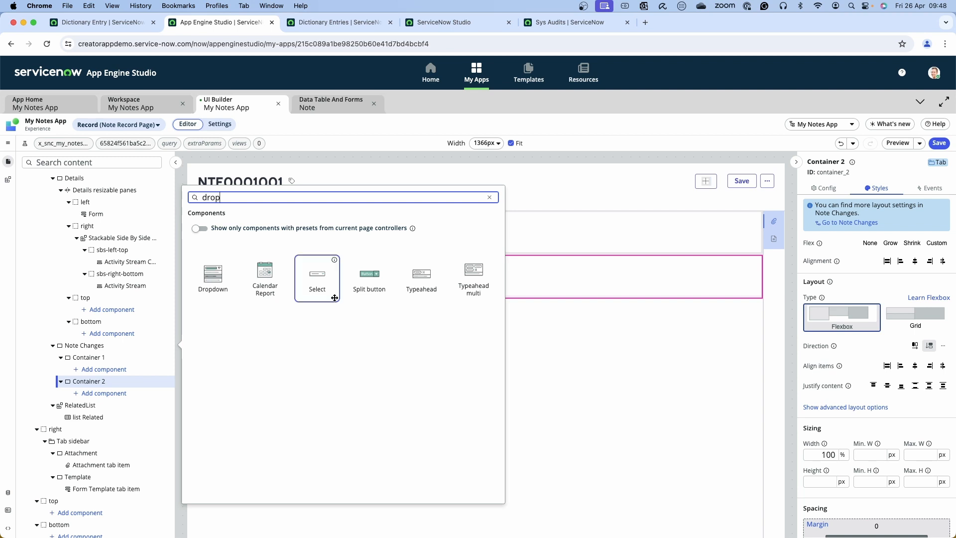
click(213, 274)
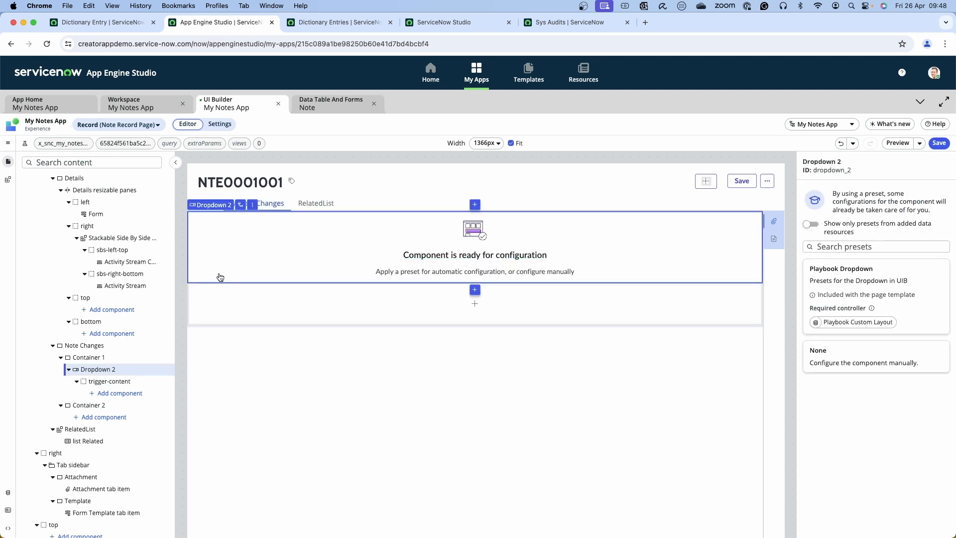
click(866, 363)
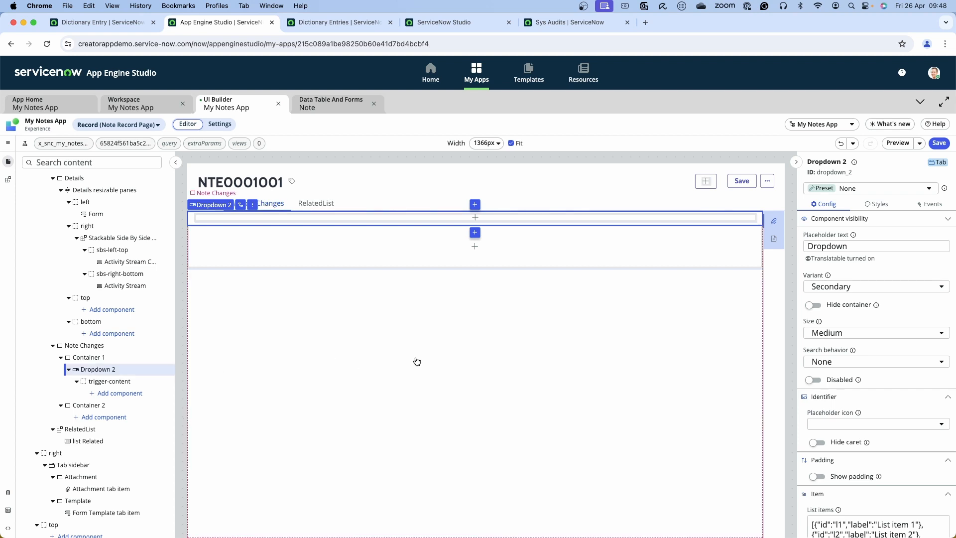
Style the dropdown in Container 1 with Flex set to Grow and Flex-Start alignment, and save the page
click(97, 370)
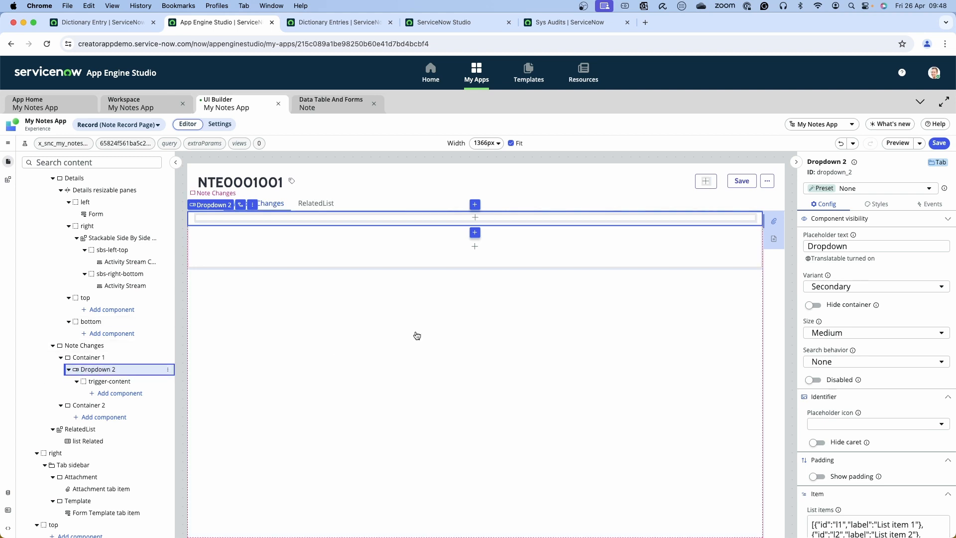
click(878, 204)
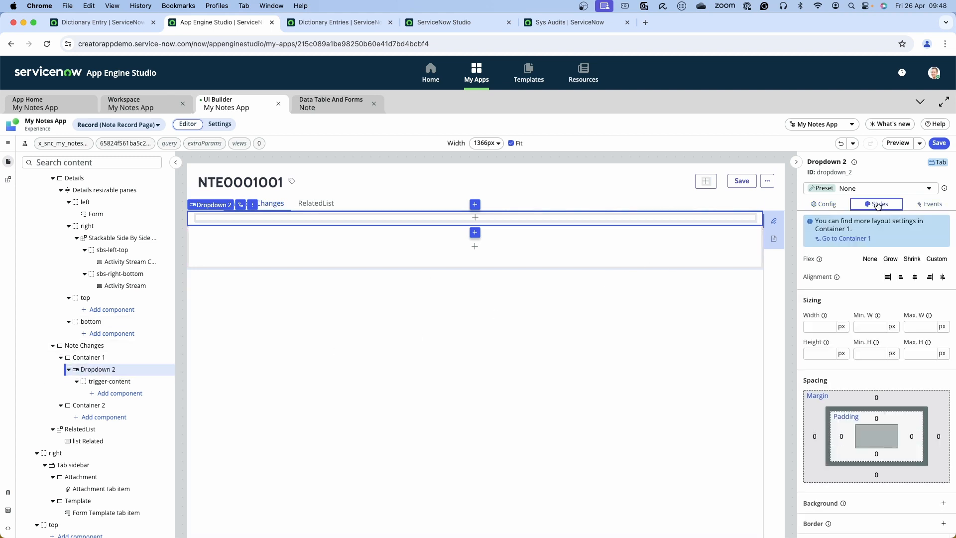
click(869, 263)
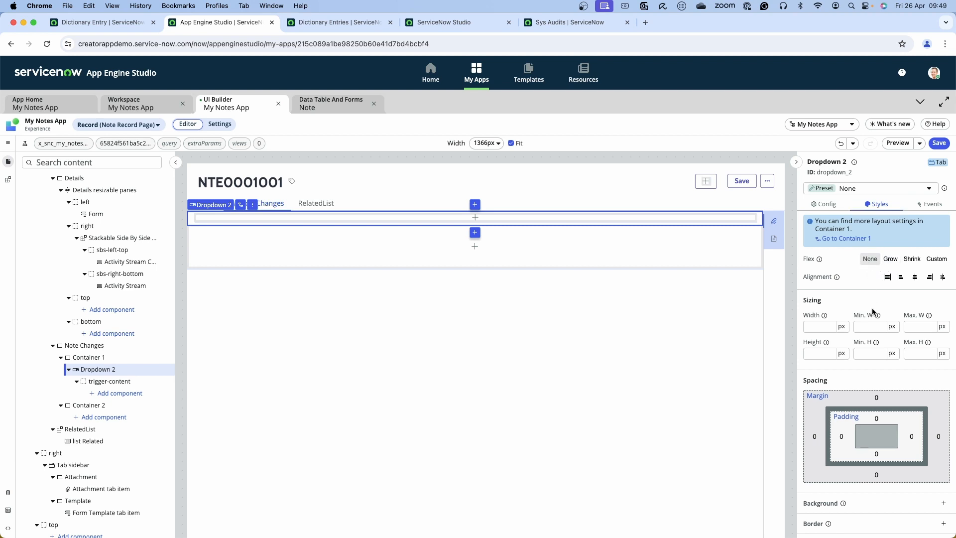
click(902, 279)
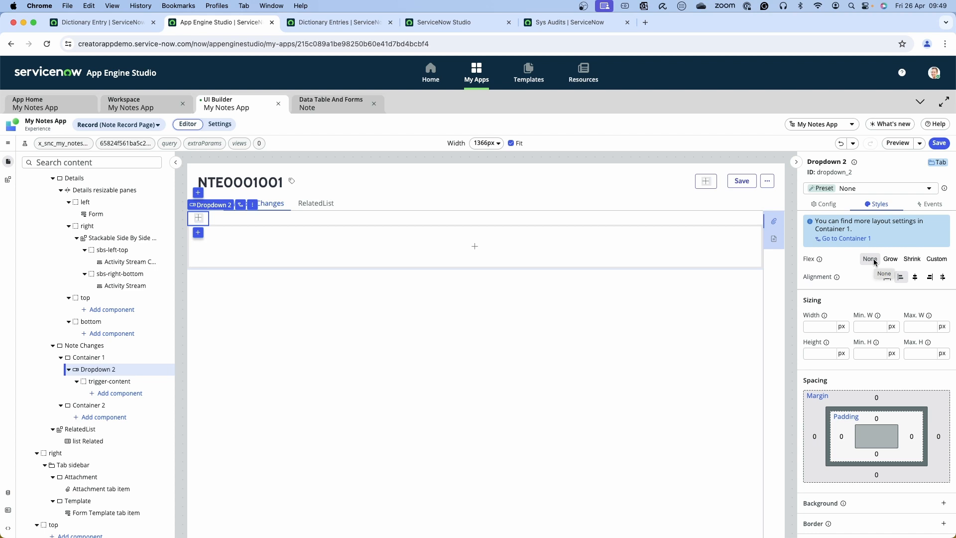
click(897, 261)
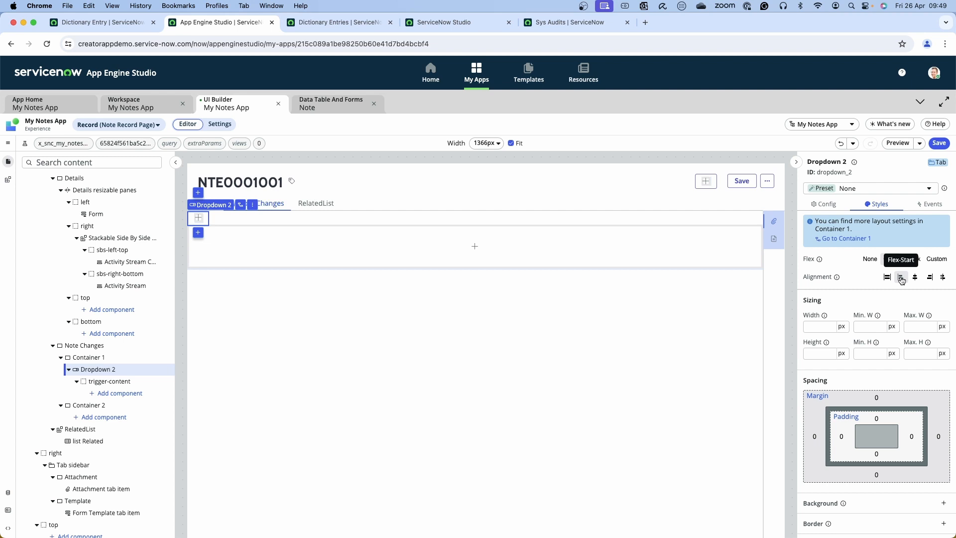
click(930, 278)
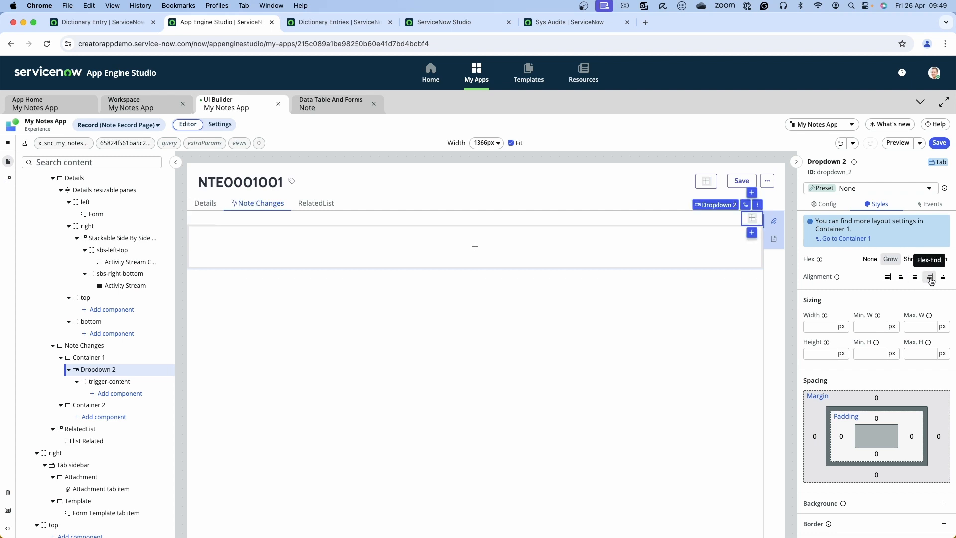
click(902, 278)
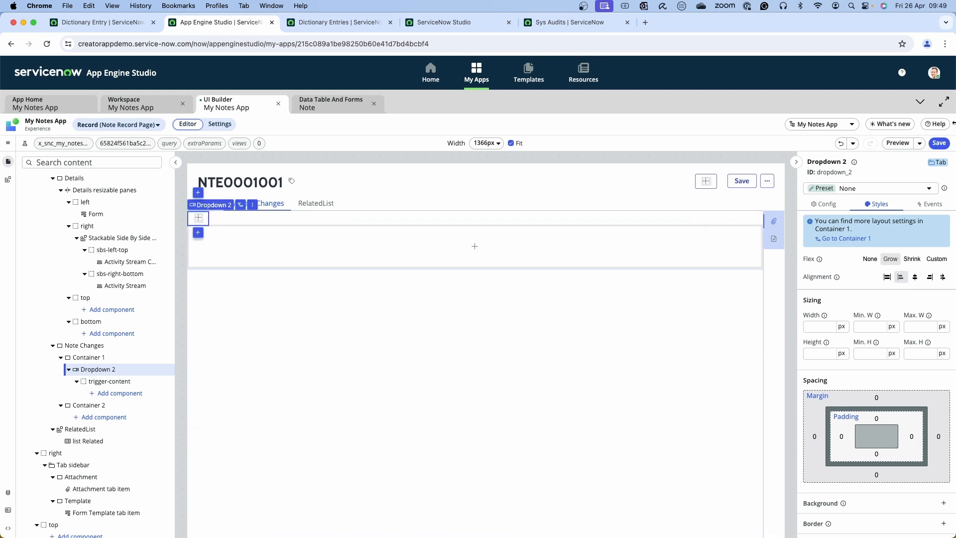
click(933, 143)
Add a Comparator component inside Container 2, found by searching the components for "compa"
click(104, 418)
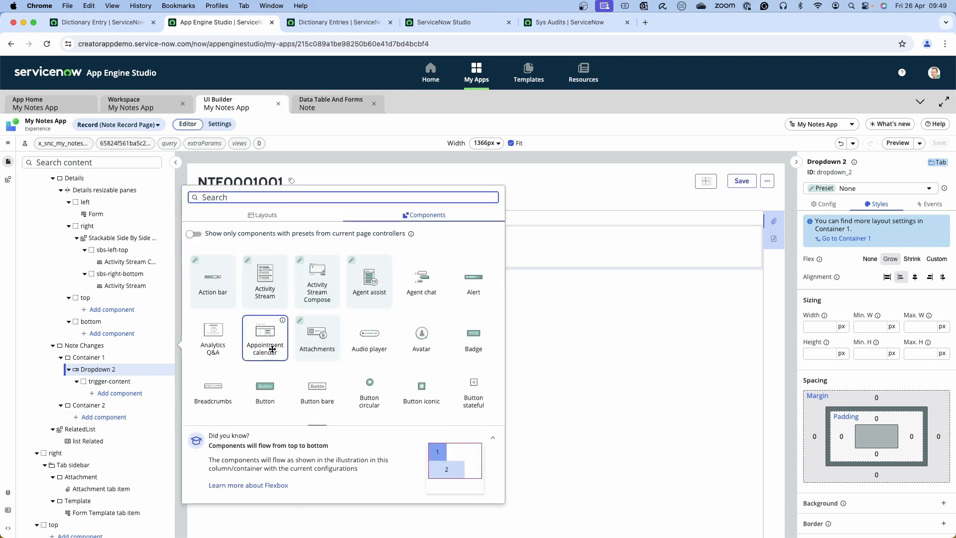
scroll(359, 378, down, 10)
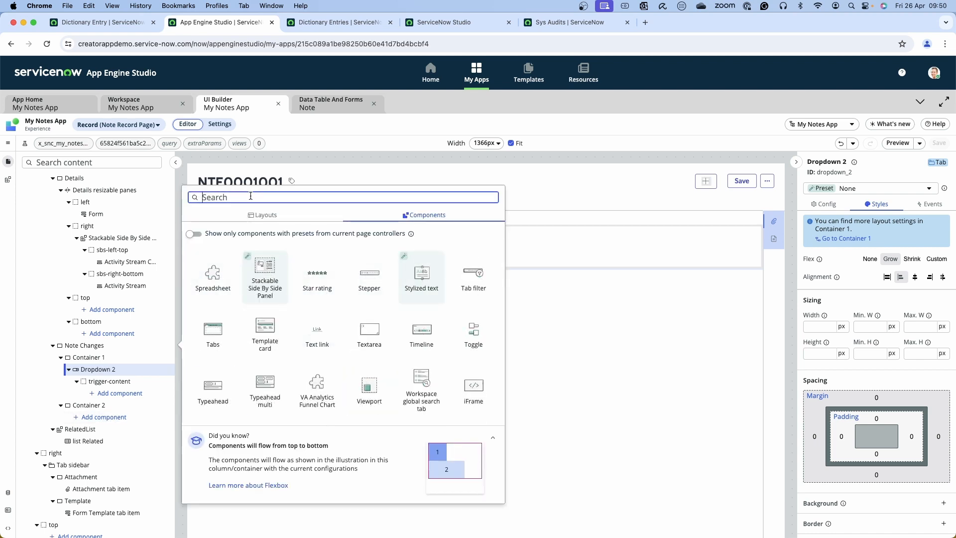
text(com)
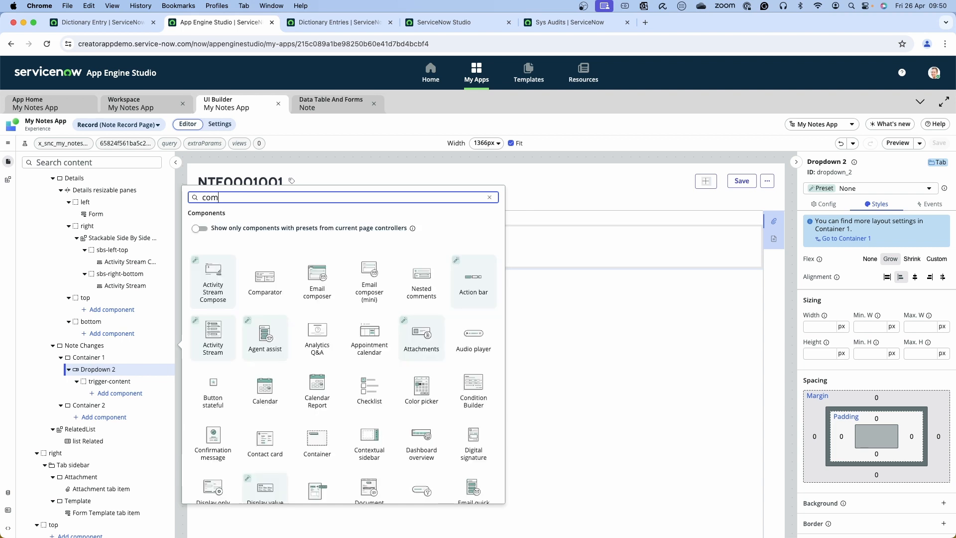
text(pa)
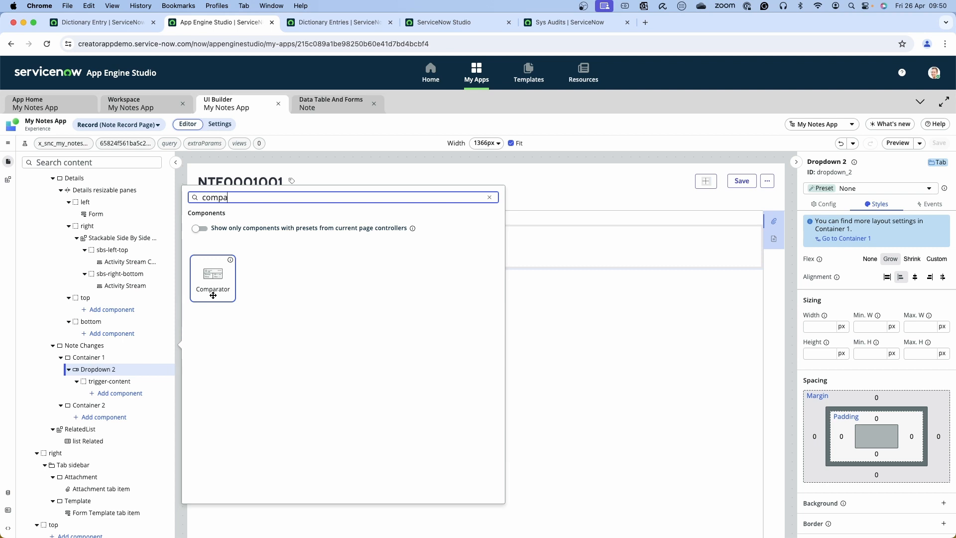
click(218, 280)
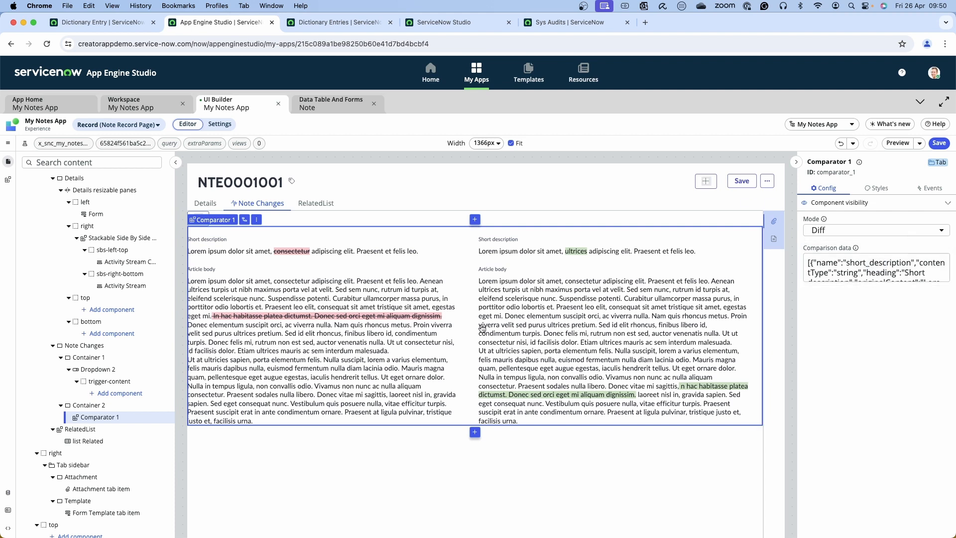
Set the margin of Comparator 1 in Container 2 to M on all sides
click(459, 460)
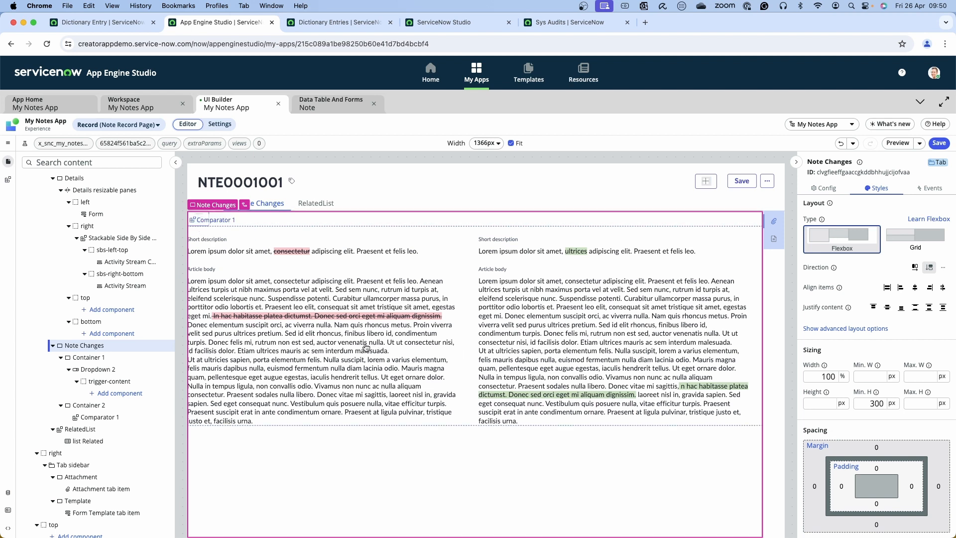
click(313, 360)
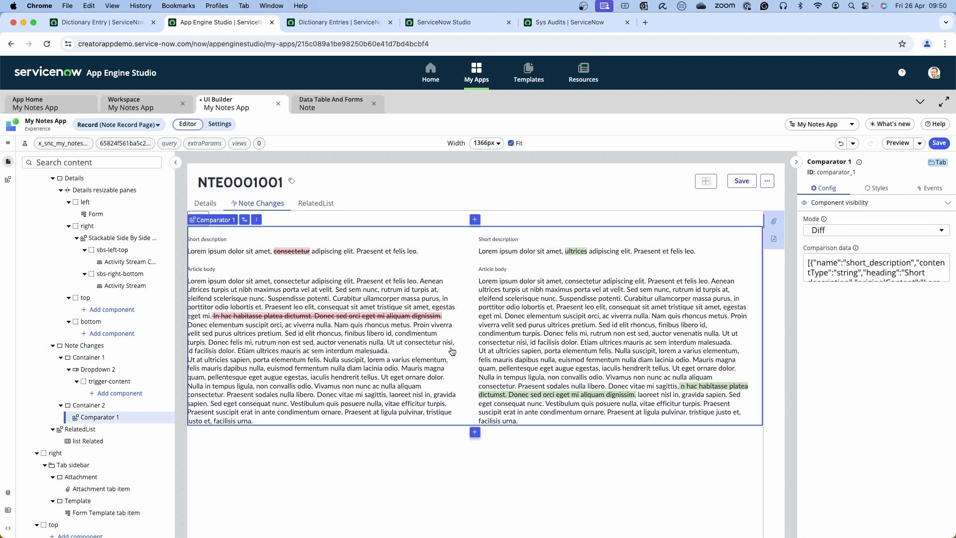
click(876, 189)
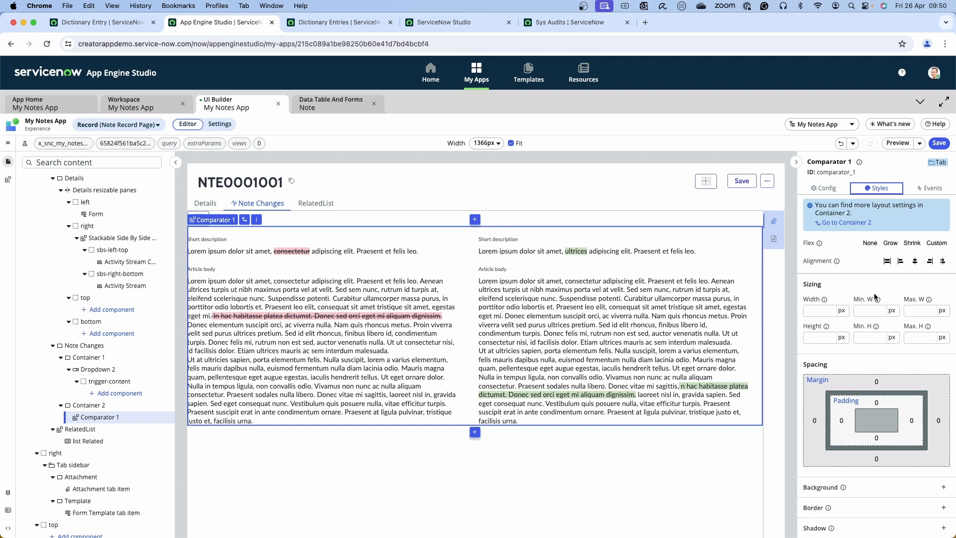
click(819, 381)
click(894, 408)
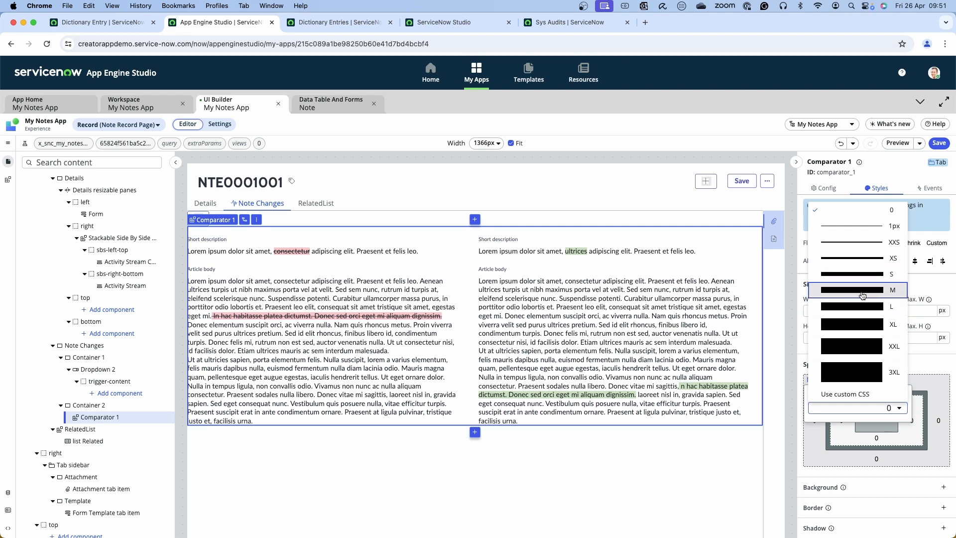
click(863, 292)
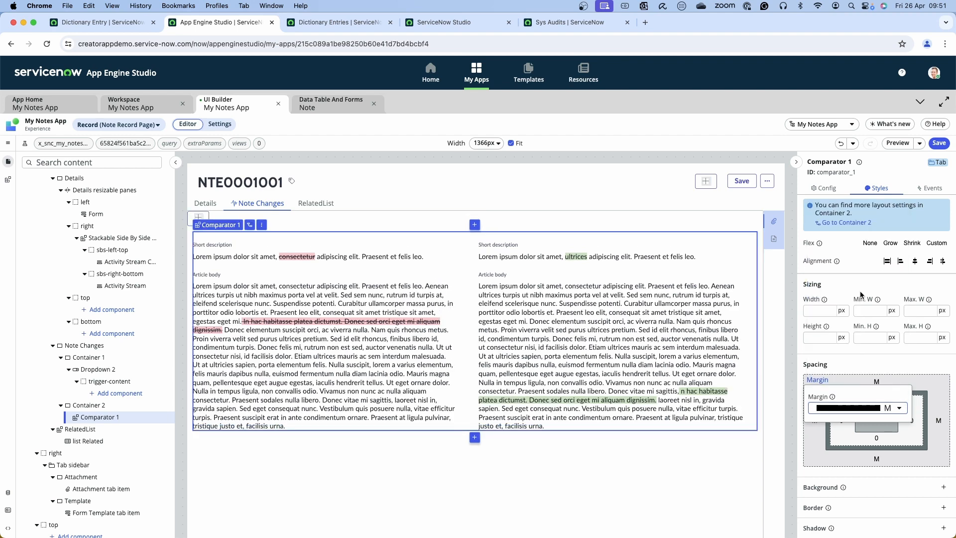
Set the margin of Dropdown 2 in Container 1 to M on all sides and save the page
click(105, 372)
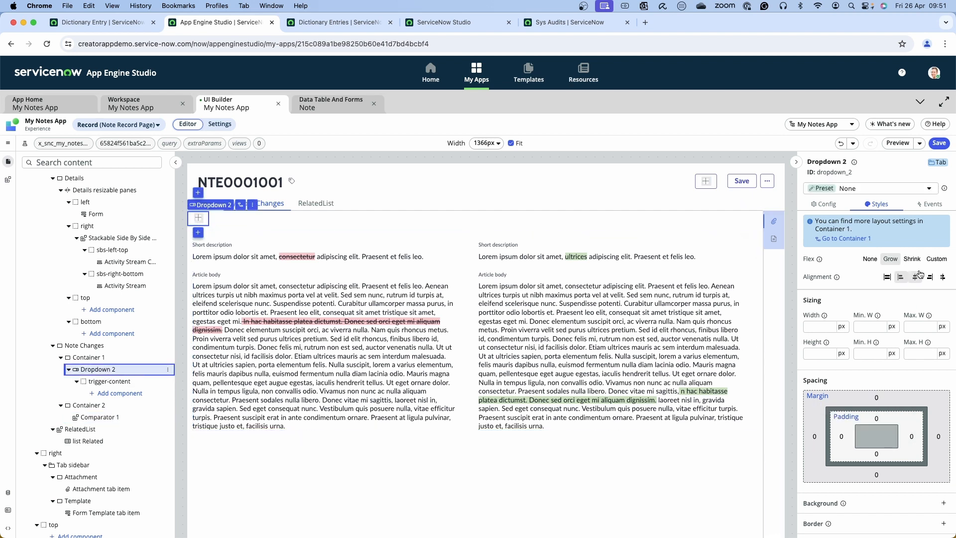
click(817, 396)
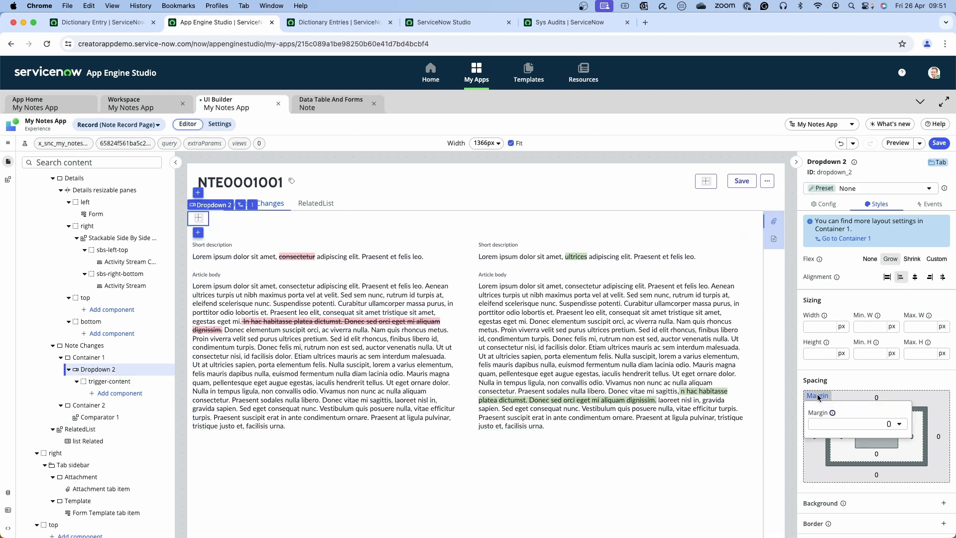
click(850, 424)
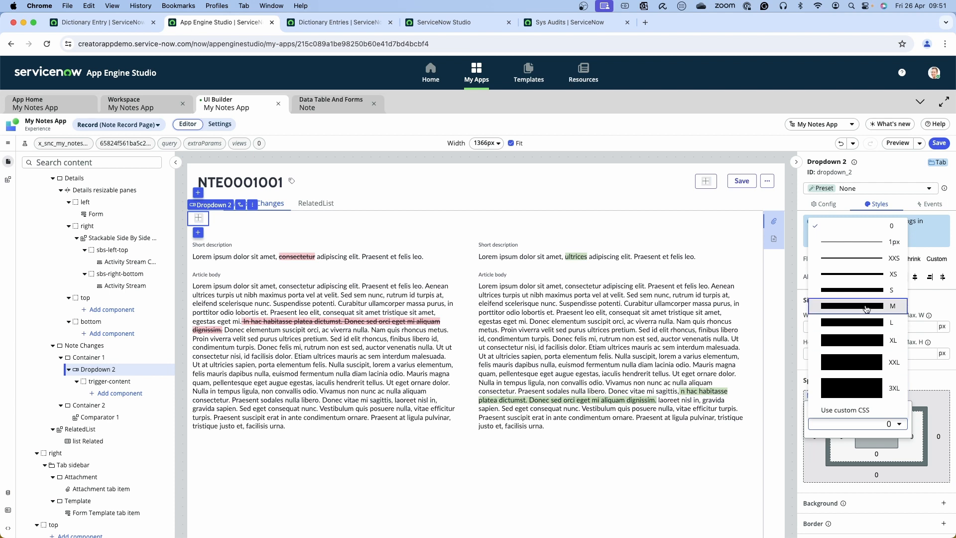
click(866, 304)
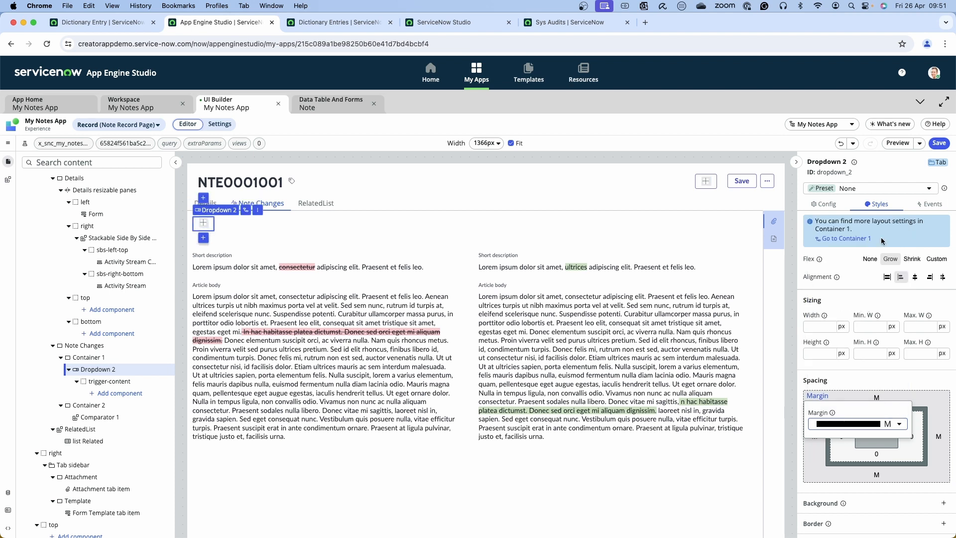
click(939, 143)
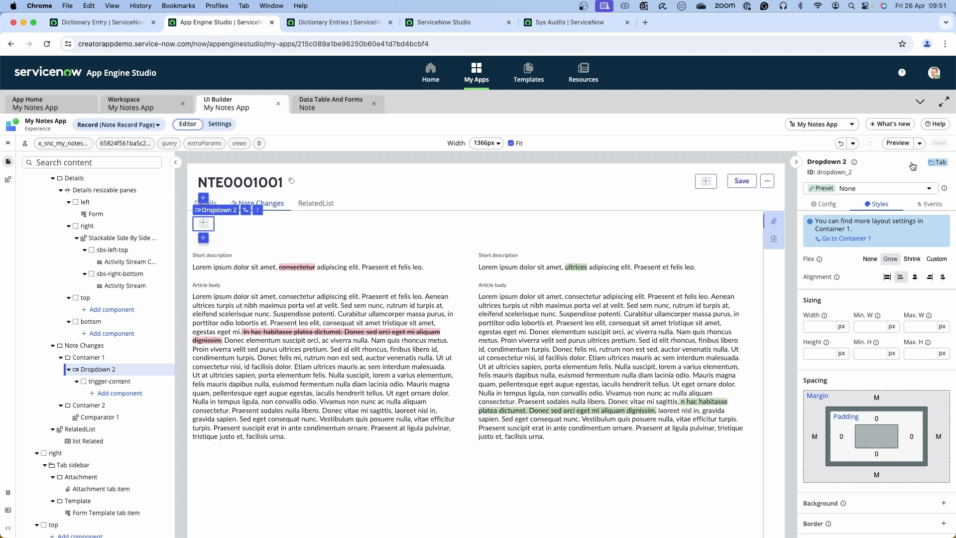
Preview the record page, check the dropdown list and comparator on the Note Changes tab, and close the preview
click(899, 143)
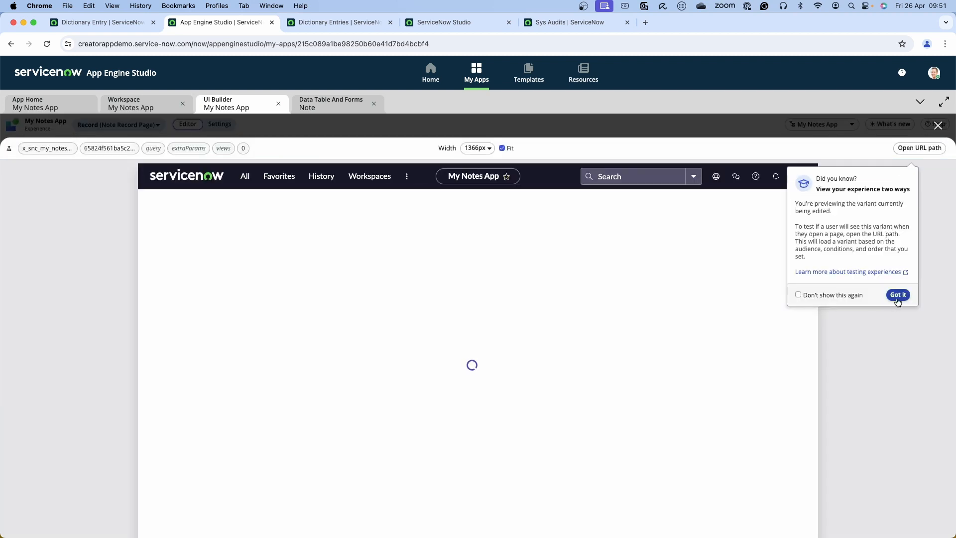
click(898, 294)
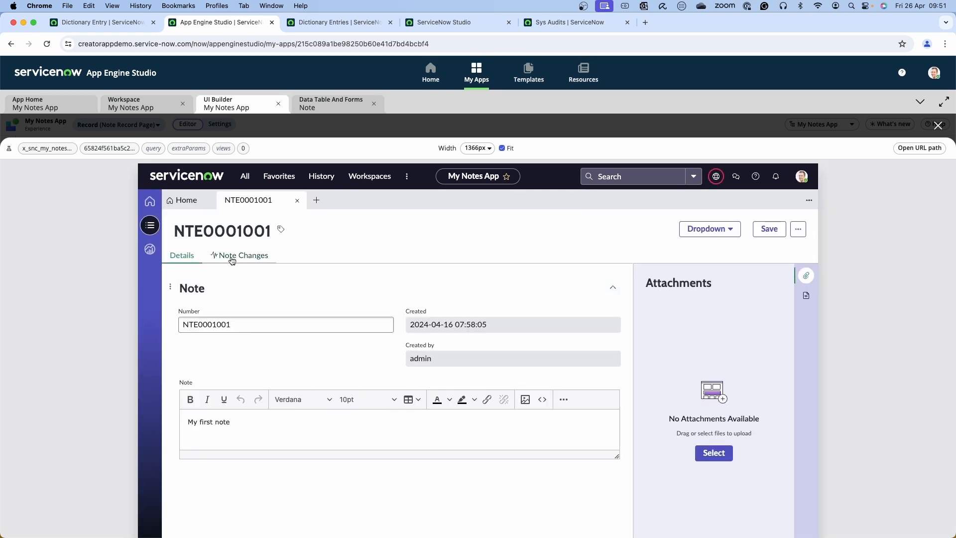
click(235, 256)
click(198, 277)
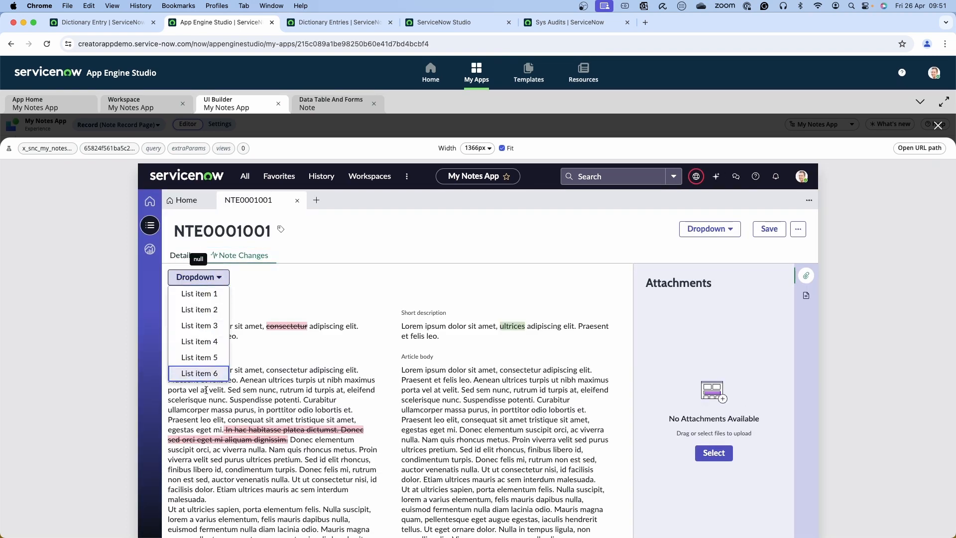
click(193, 260)
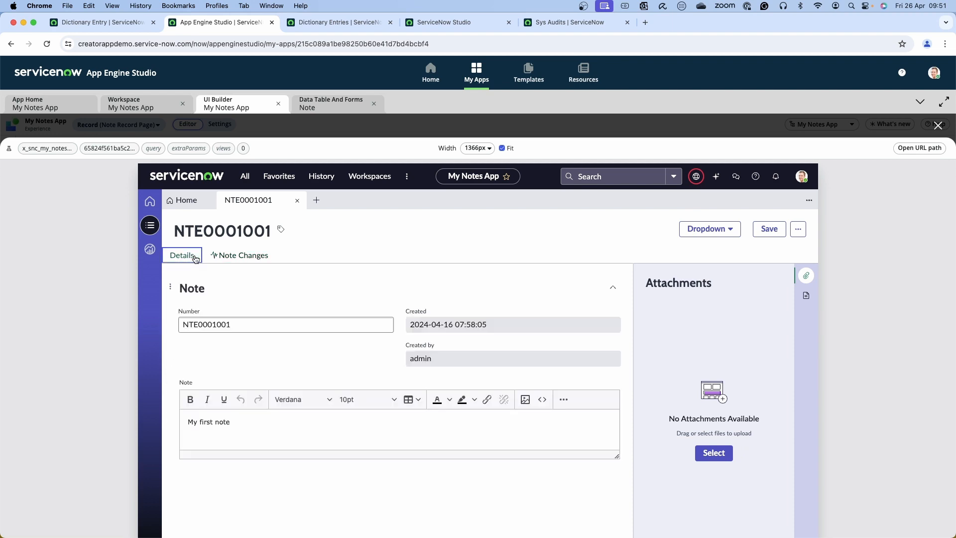
click(244, 259)
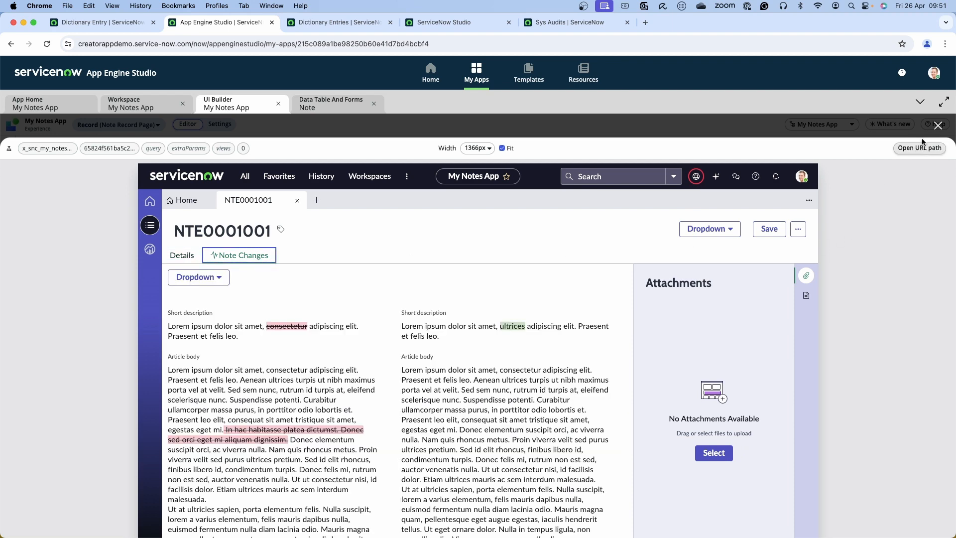
click(938, 126)
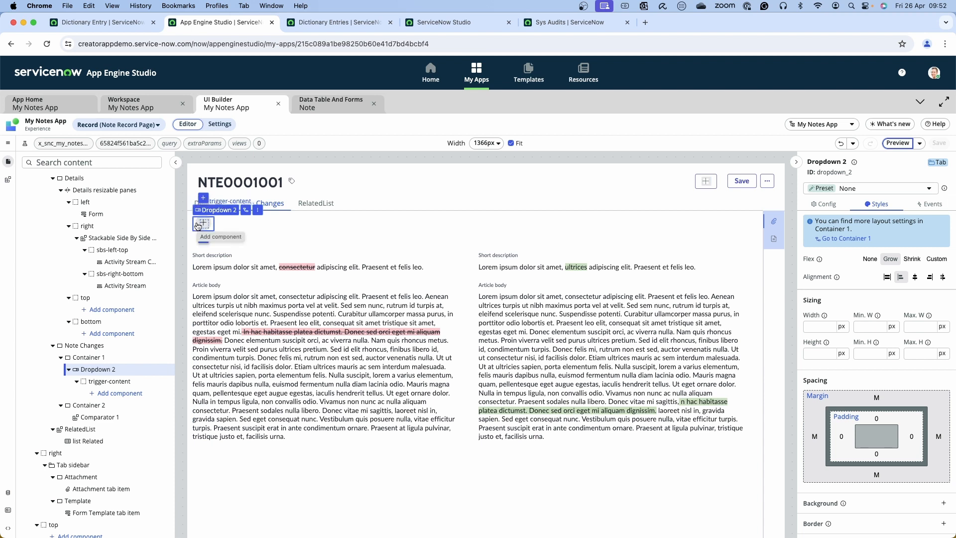
Compare the document key in Sys Audits with the record page's sysId test value, and view the note on the Details tab
click(550, 21)
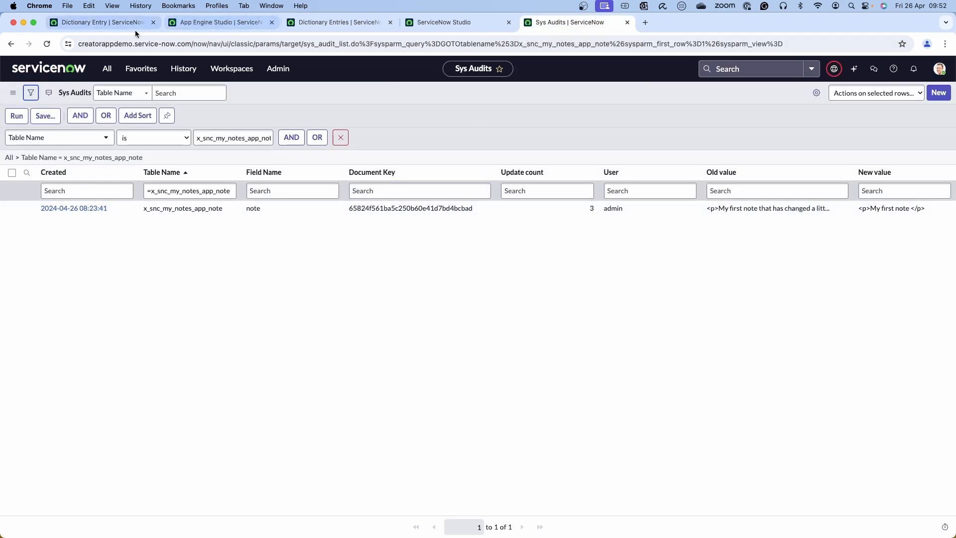
click(191, 25)
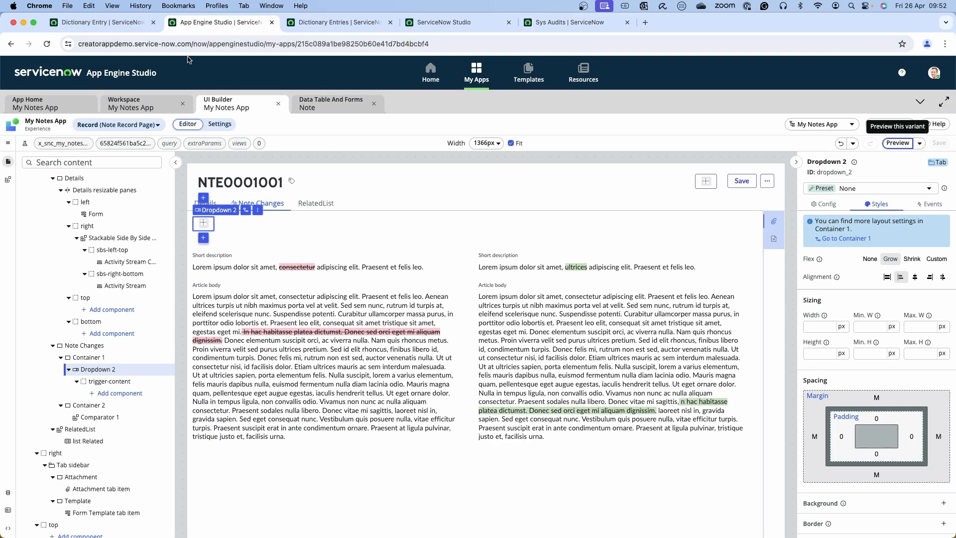
click(125, 145)
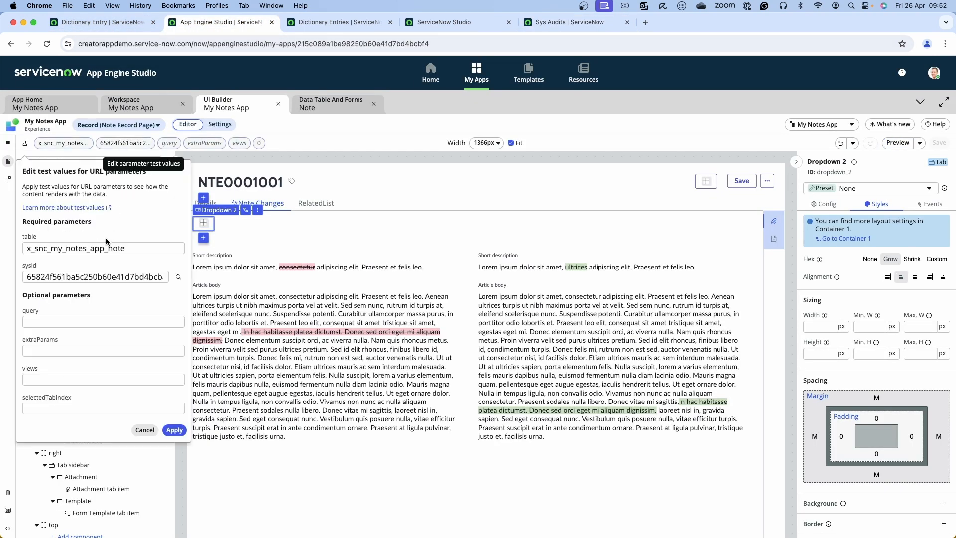
drag(26, 277, 175, 279)
click(348, 178)
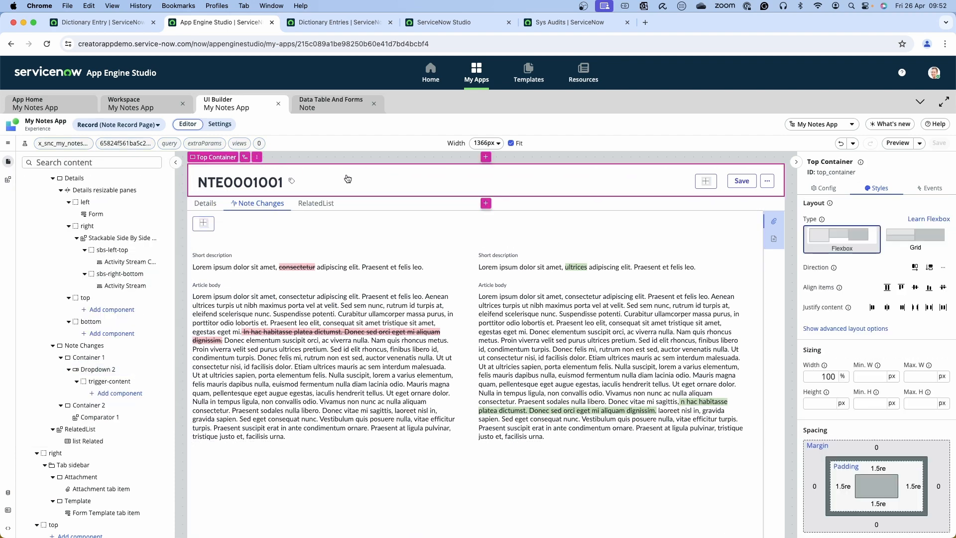
click(211, 206)
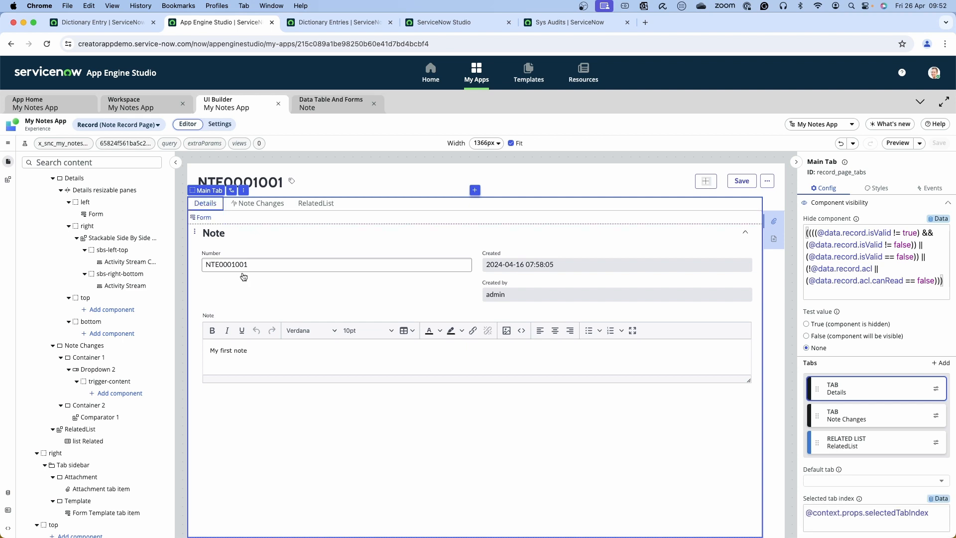
Preview the Note table's records, open NTE0001001, append "with some changes" to its note text and update the record
click(319, 109)
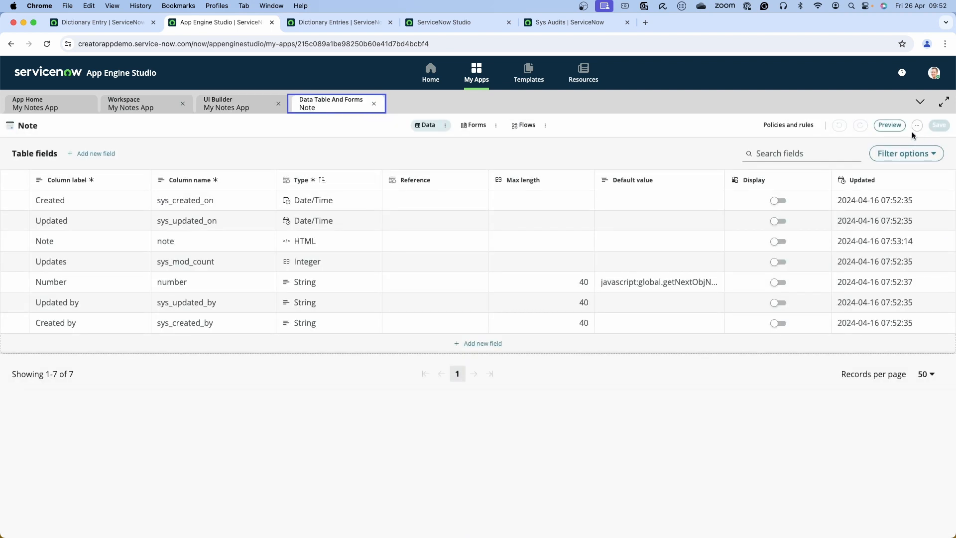
click(891, 125)
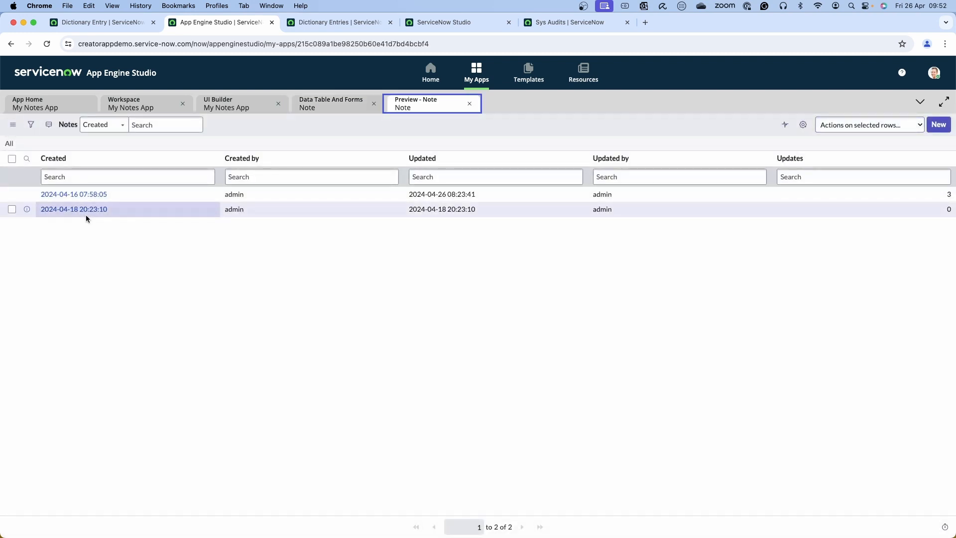
click(66, 196)
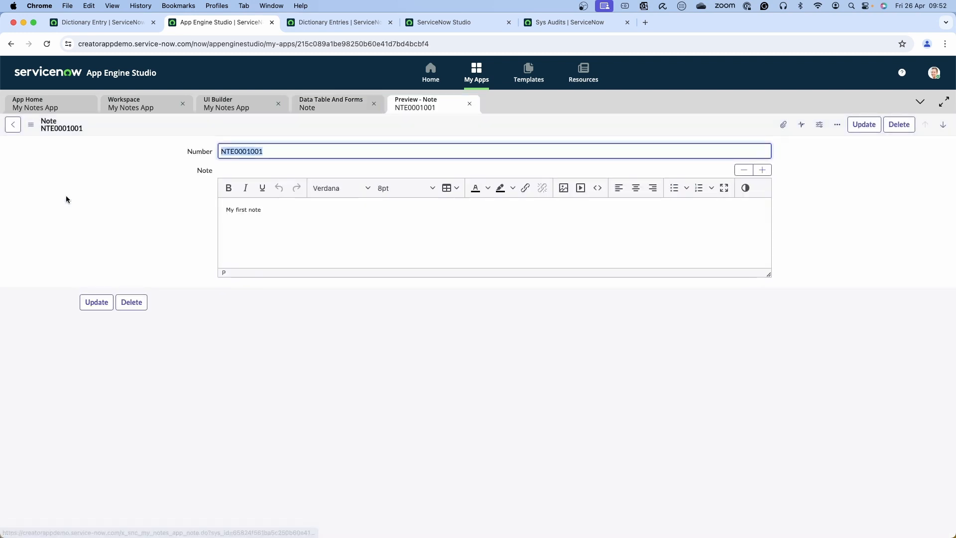
click(285, 210)
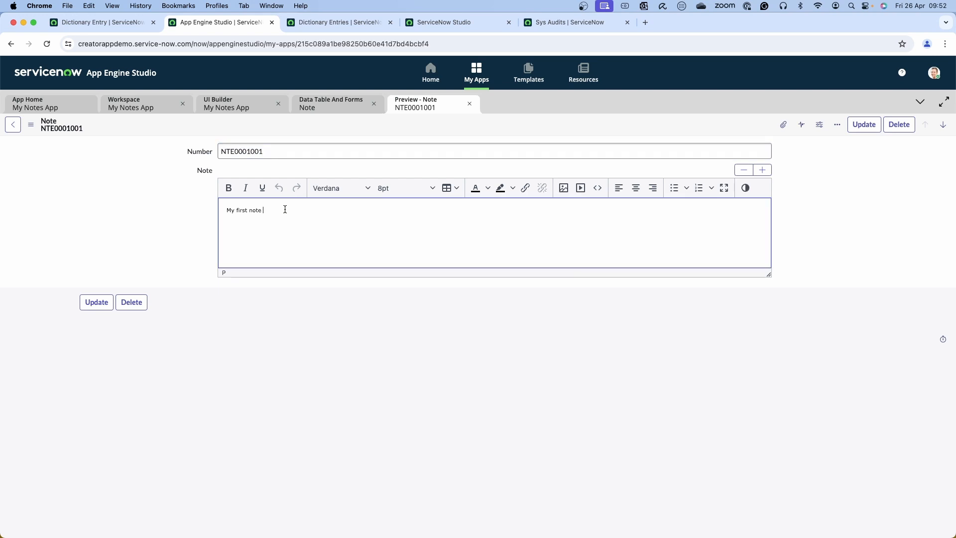
text(with some changes)
click(96, 302)
Append "and then a little more" to the note text of NTE0001001 and update the record
click(325, 211)
text(more)
click(99, 304)
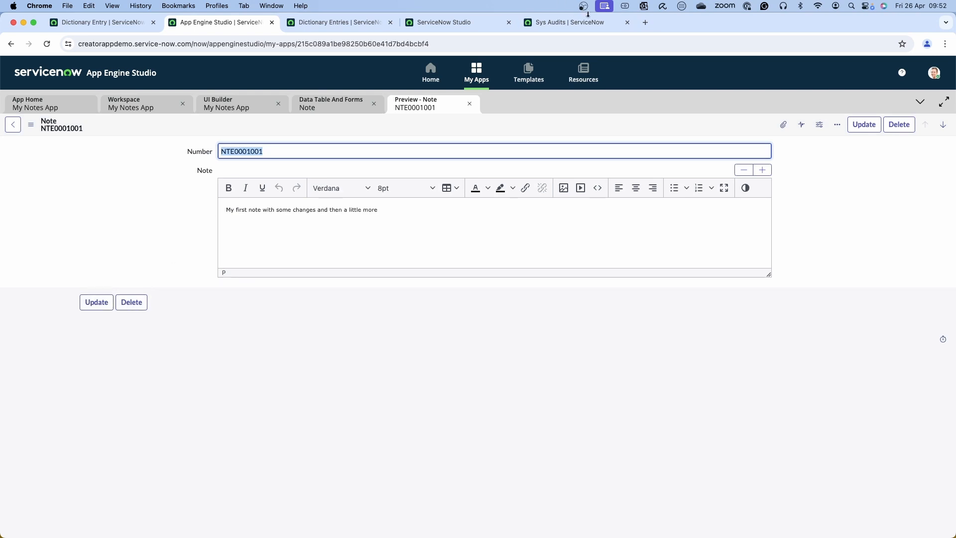
Rerun the Sys Audits filter for table x_snc_my_notes_app_note, restrict it to the note's document key, and review the audit entries
click(575, 25)
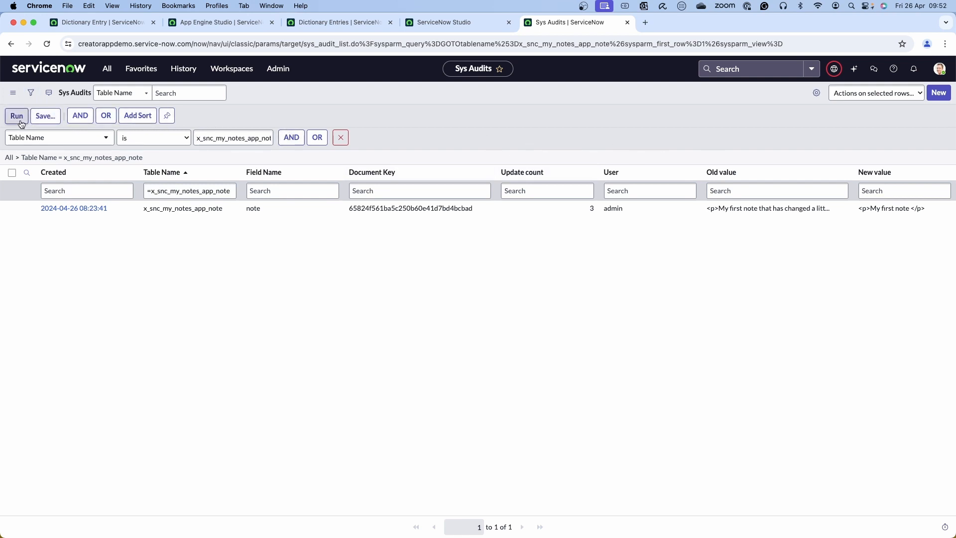
click(17, 116)
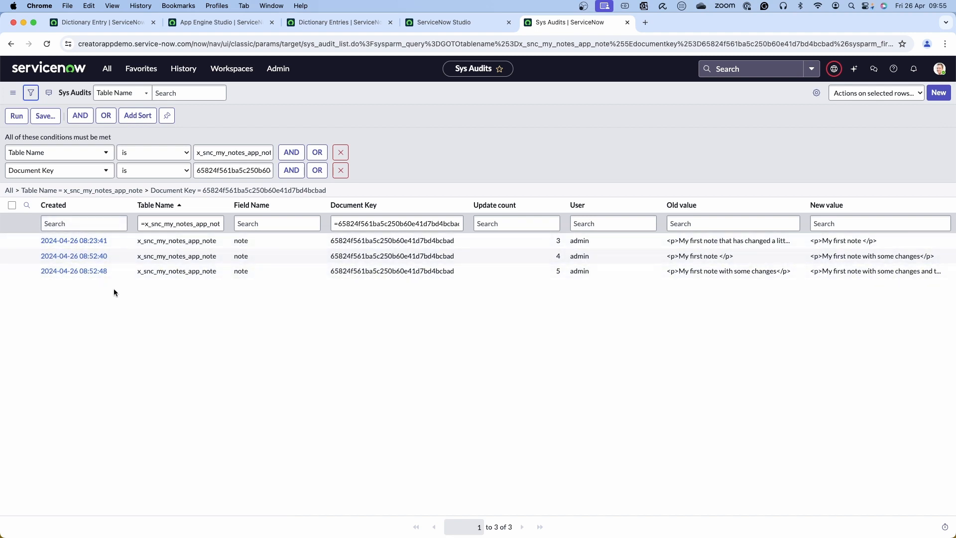
Switch back to the Note record page in UI Builder in App Engine Studio and open its data resources
click(217, 25)
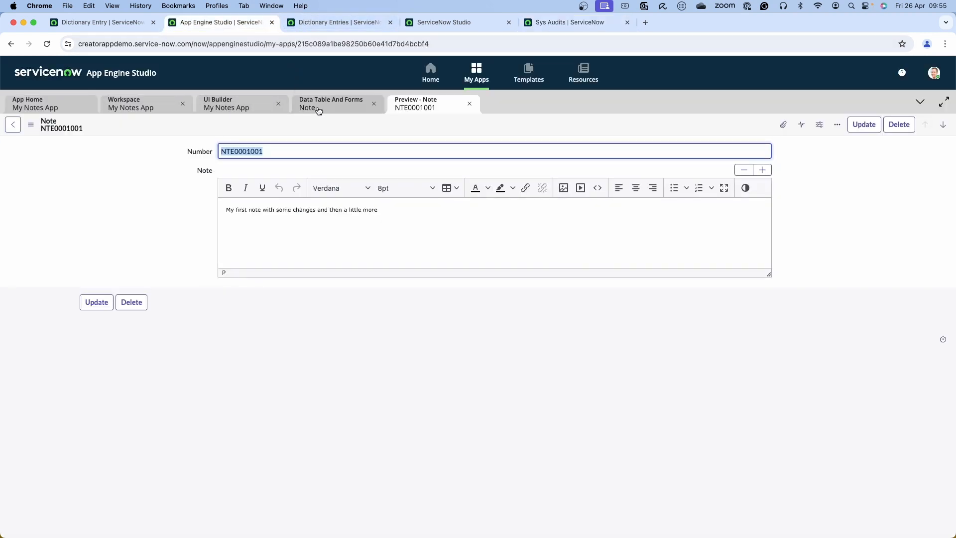
click(275, 112)
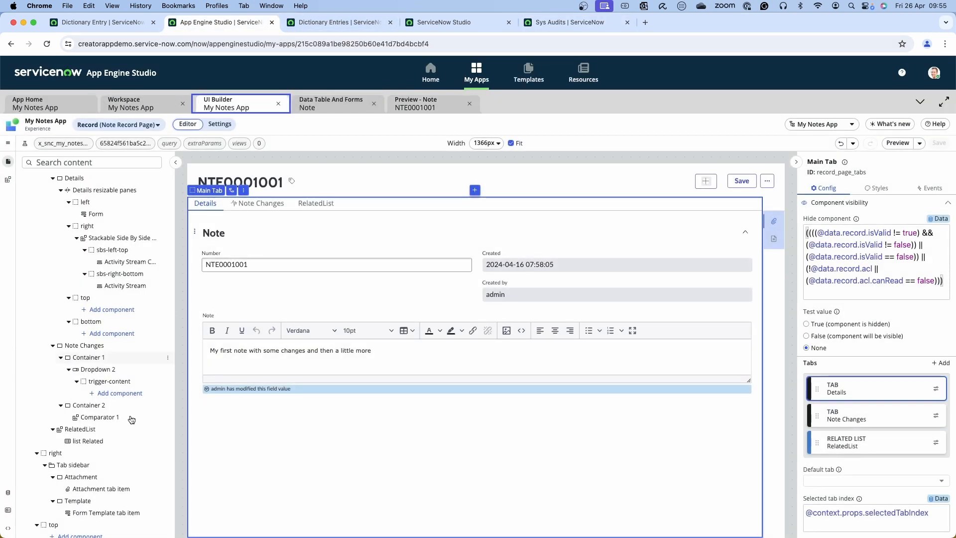
click(9, 494)
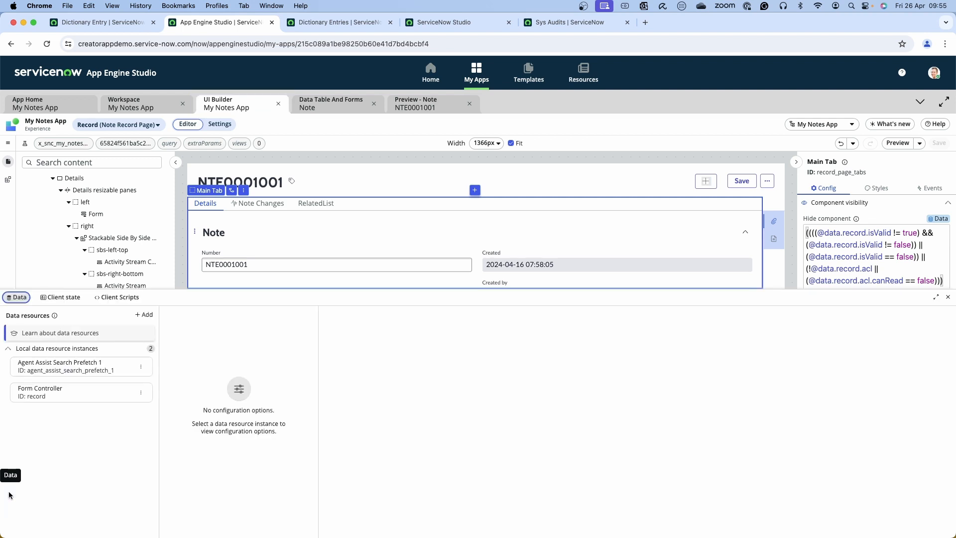
Add a Look Up Records data resource from the Global application to the record page
click(145, 315)
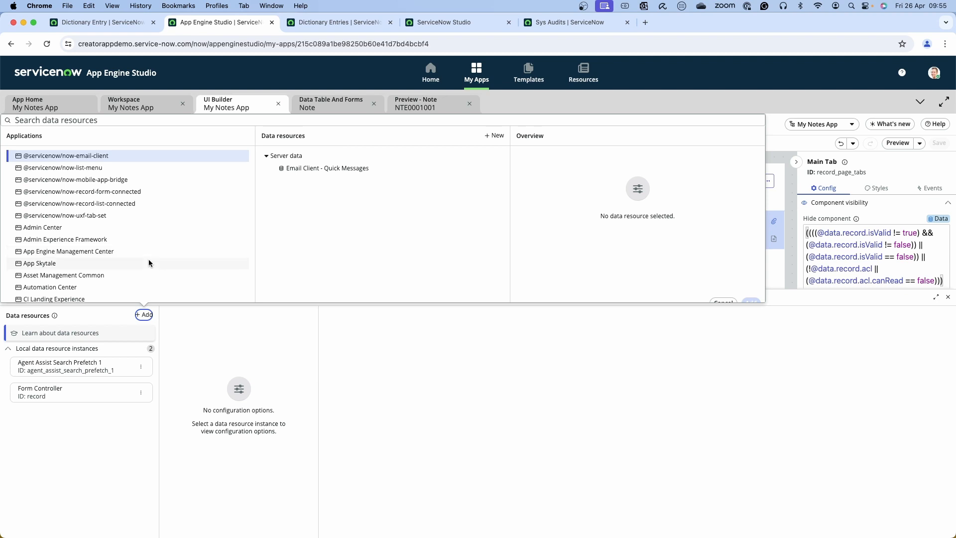
scroll(88, 249, down, 12)
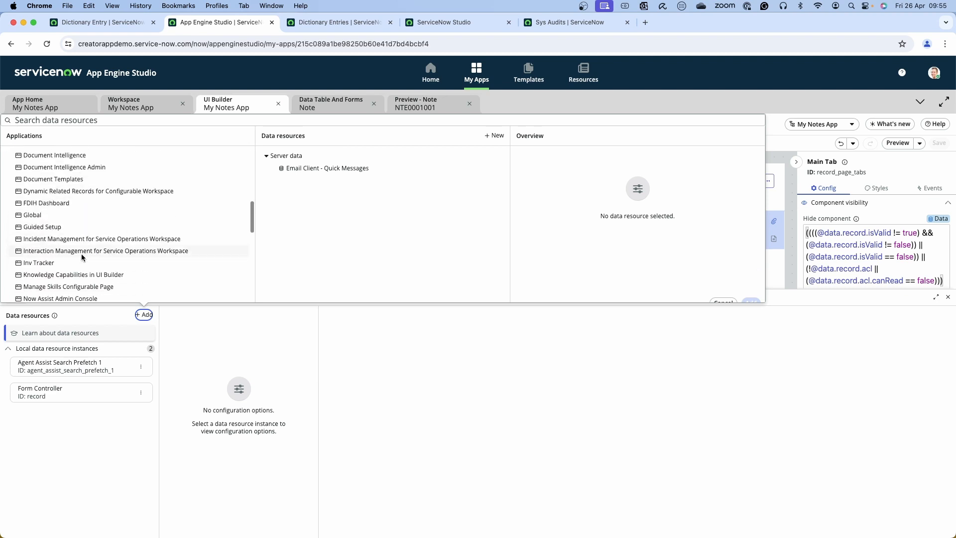
scroll(80, 255, down, 5)
scroll(34, 181, up, 5)
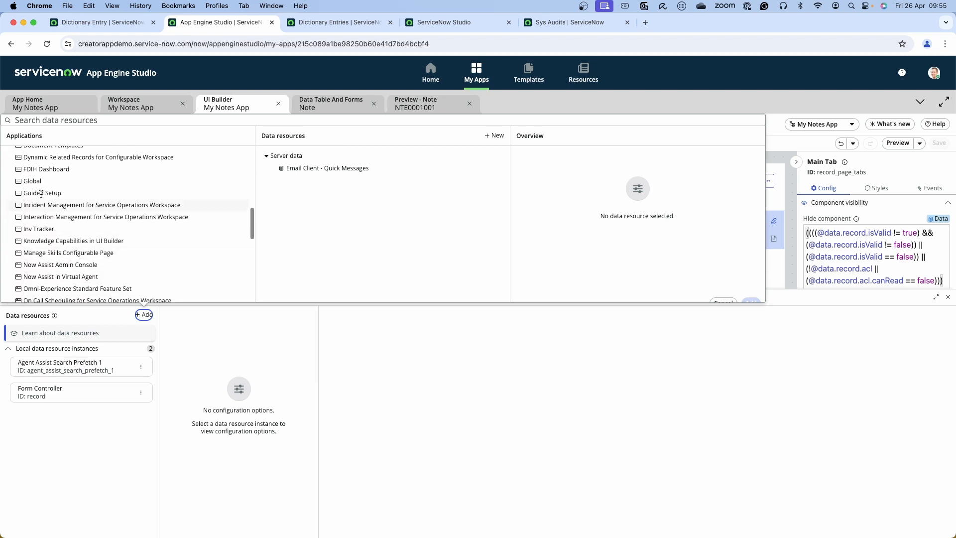
click(33, 181)
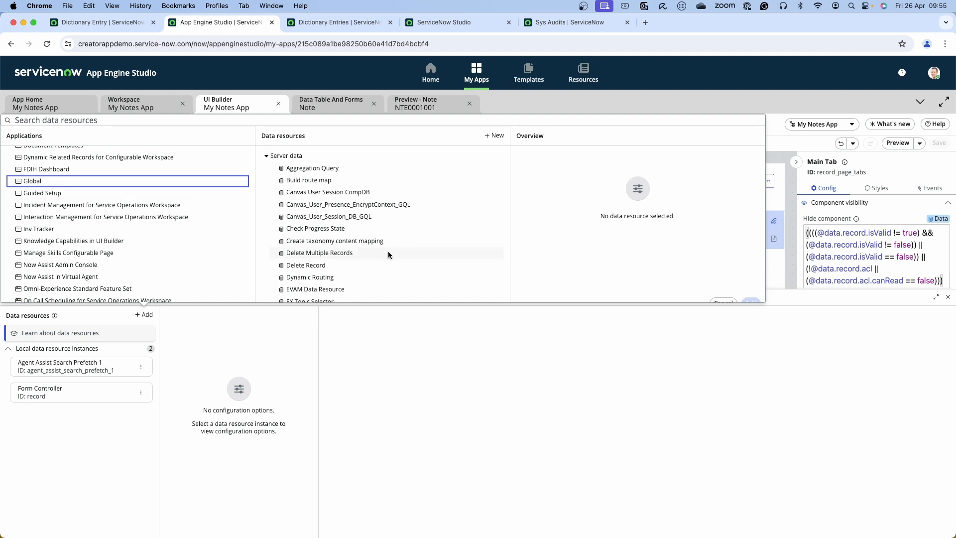
scroll(392, 257, down, 3)
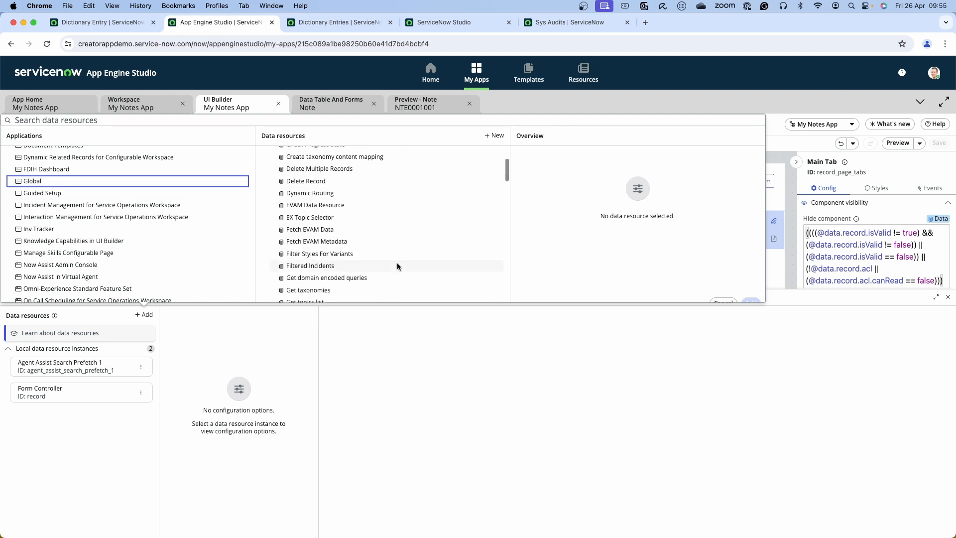
scroll(387, 265, down, 3)
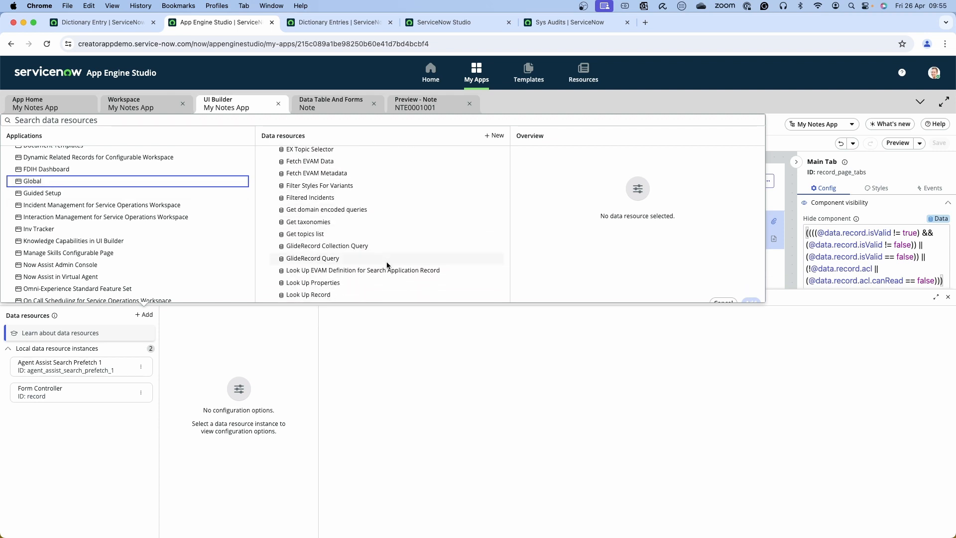
scroll(379, 264, down, 2)
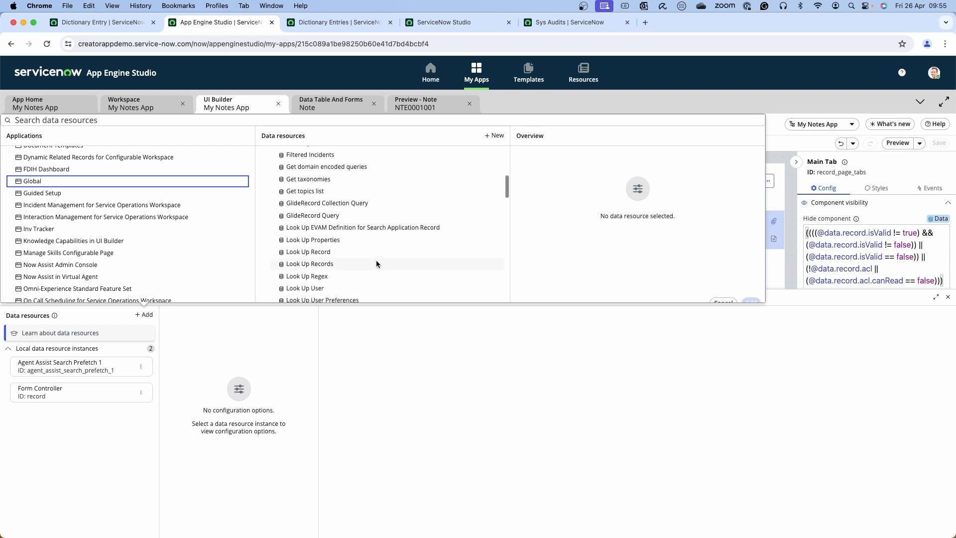
click(317, 265)
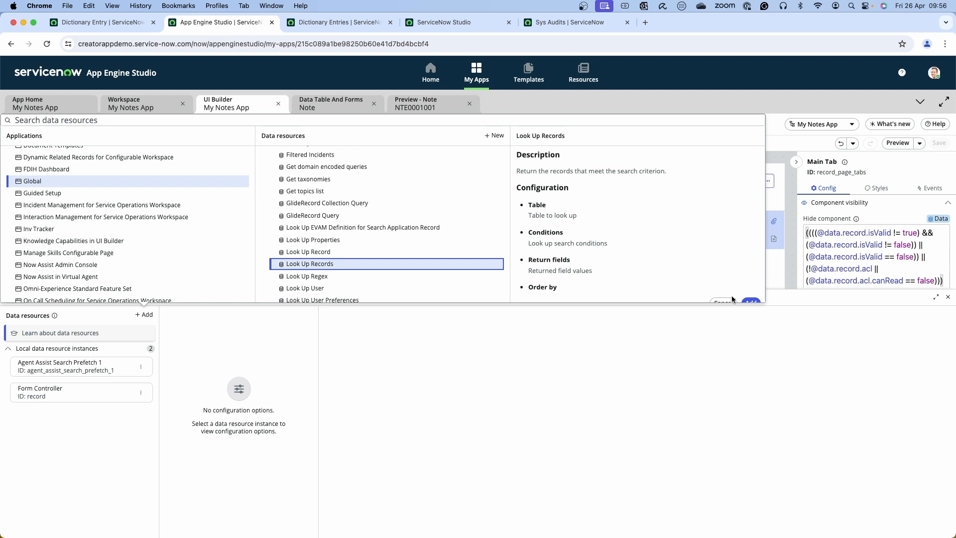
scroll(740, 279, down, 2)
click(753, 301)
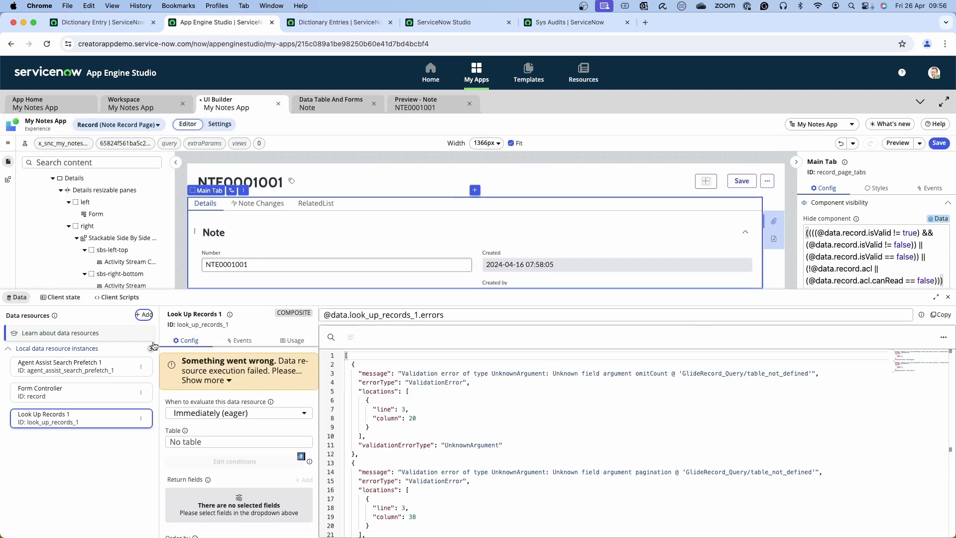
Set the table of the Look Up Records 1 data resource to Sys Audit (sys_audit)
click(216, 442)
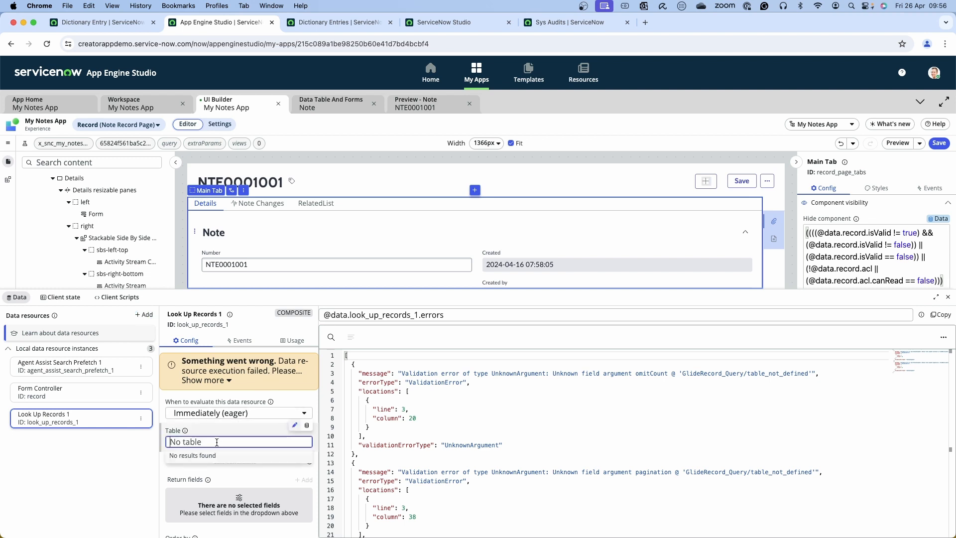
text(sys_)
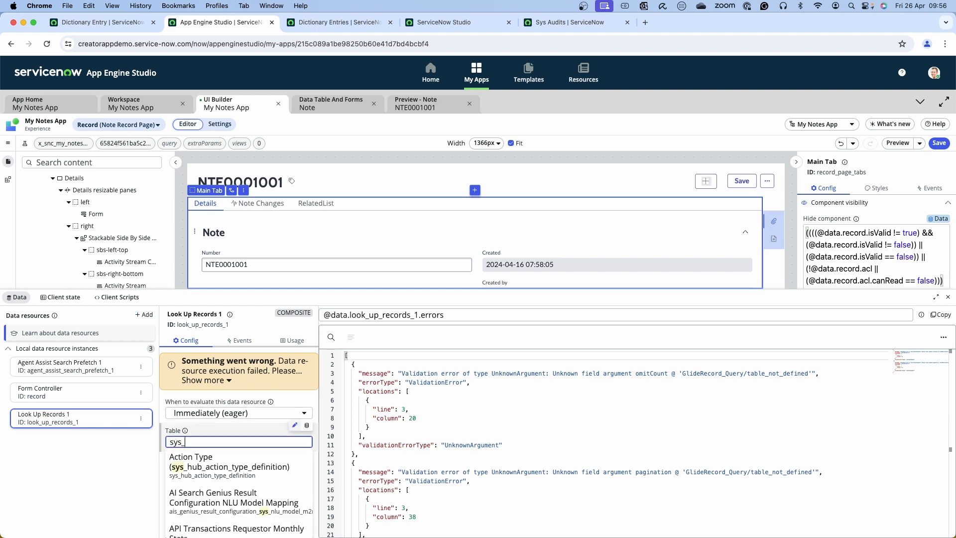
text(audit)
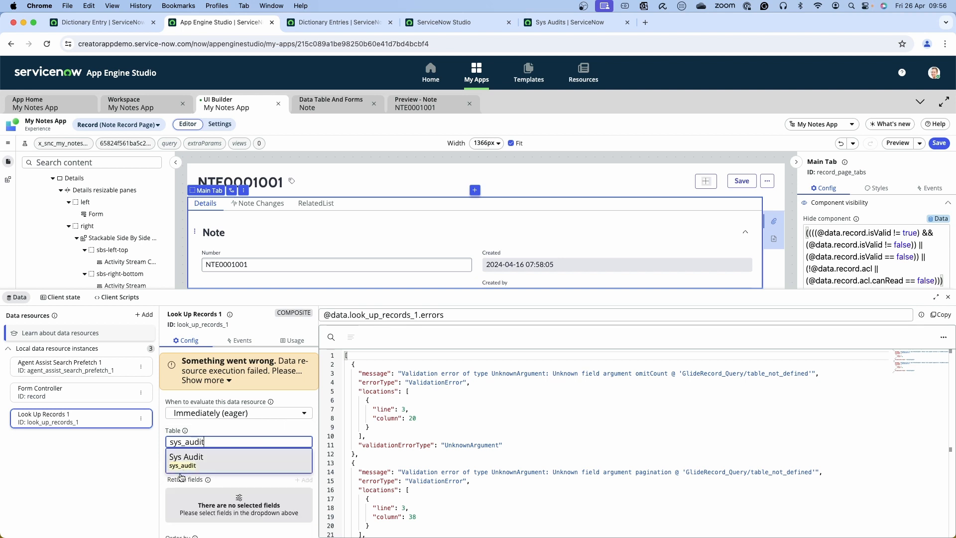
click(187, 465)
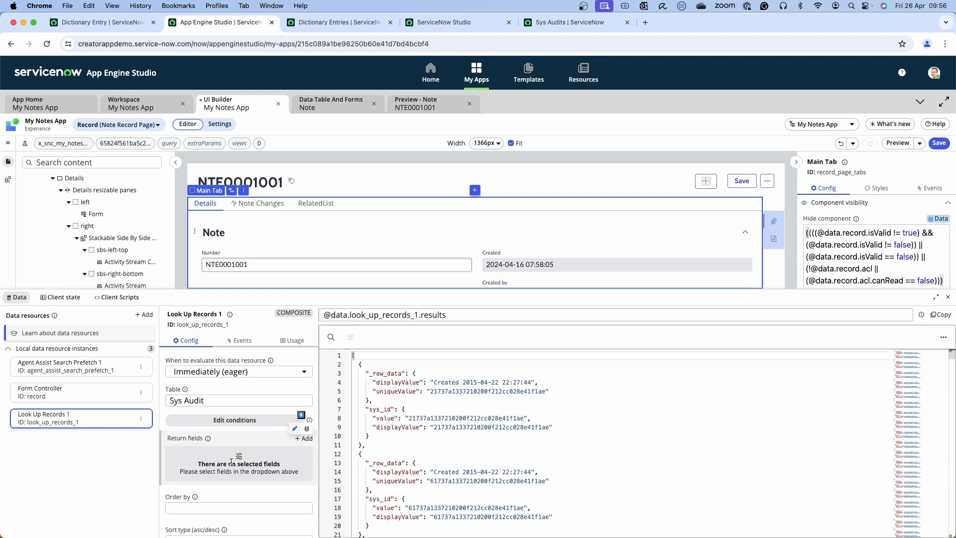
Open the conditions of Look Up Records 1 and choose Table Name as the first condition's field
click(233, 423)
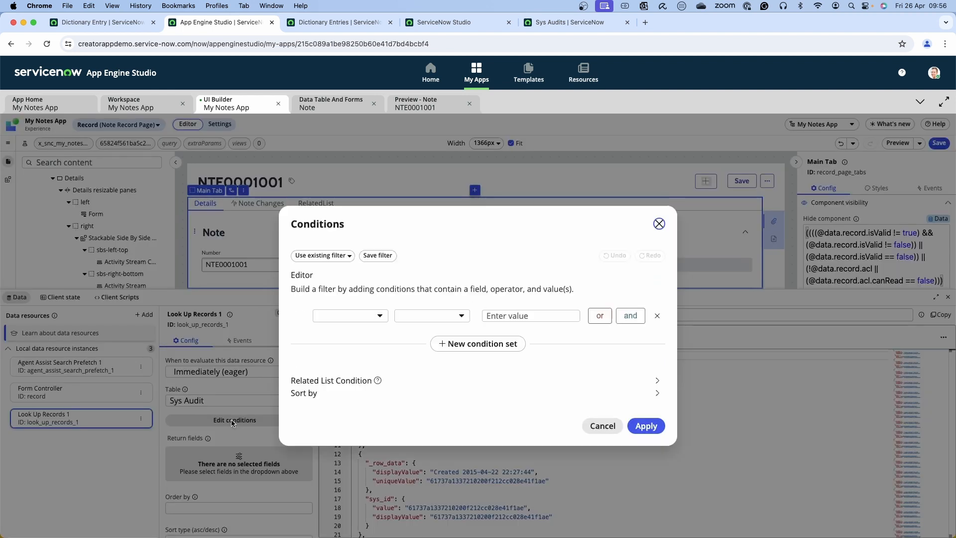
click(353, 317)
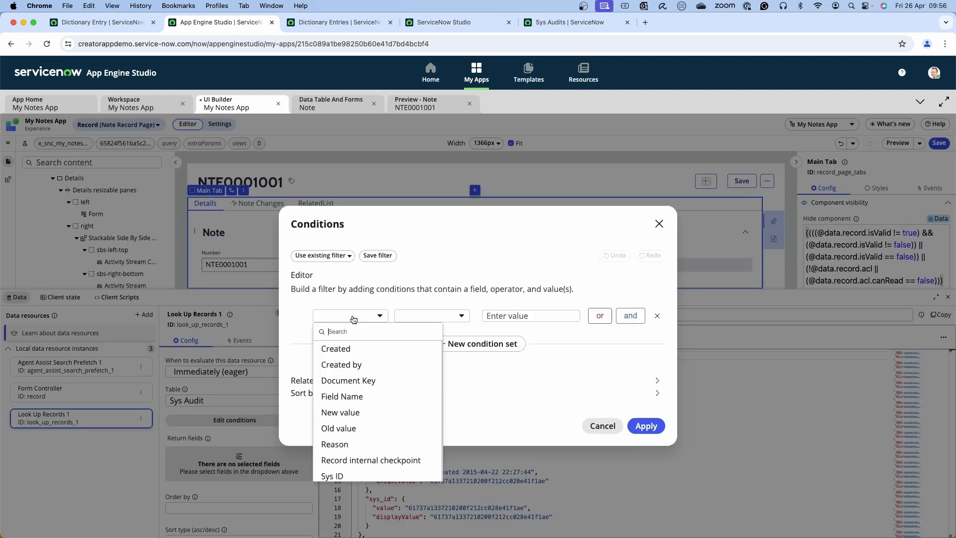
text(table)
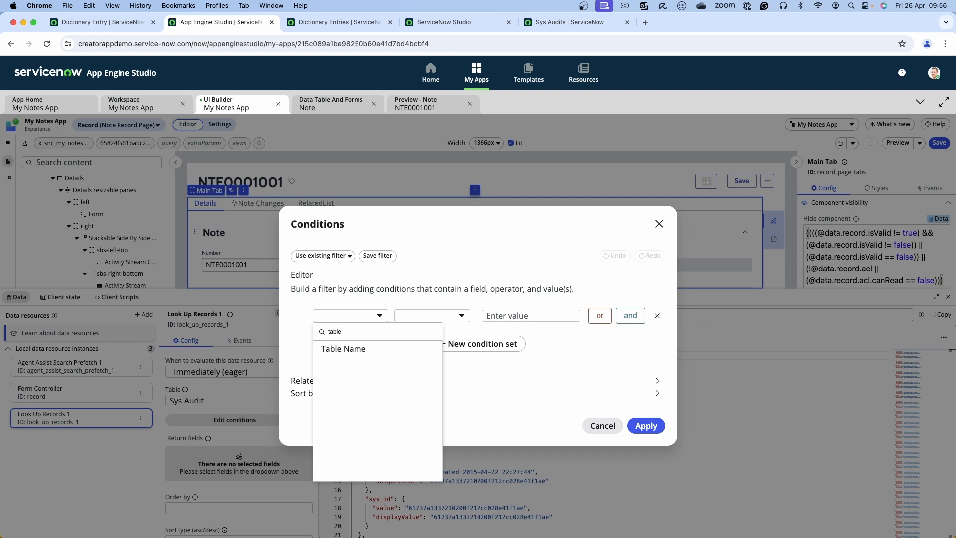
click(351, 348)
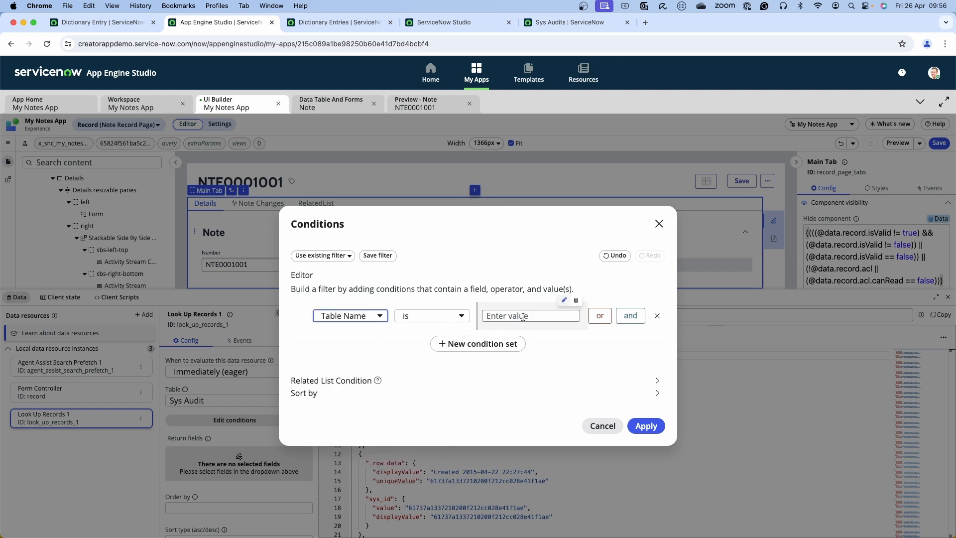
click(577, 302)
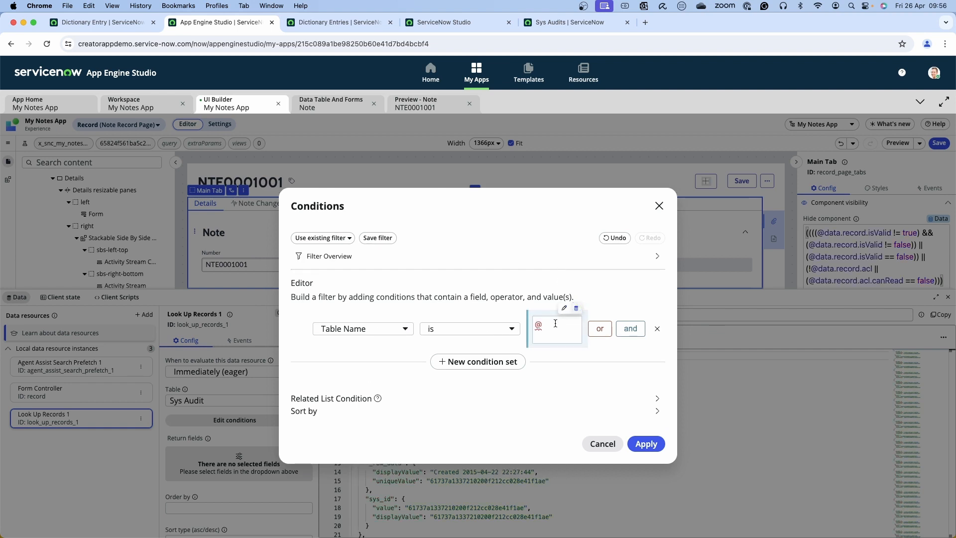
text(con)
key(BackSpace)
key(BackSpace)
key(BackSpace)
key(BackSpace)
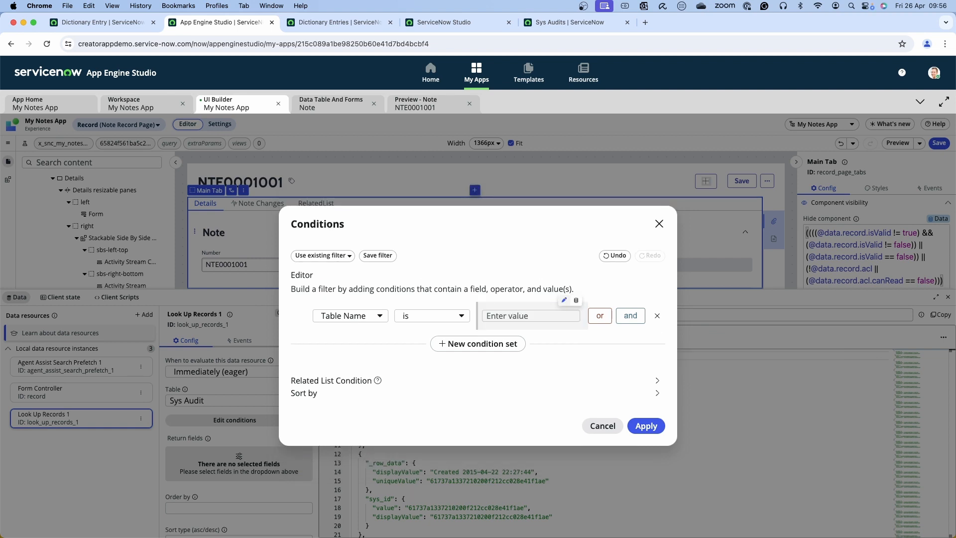
click(576, 301)
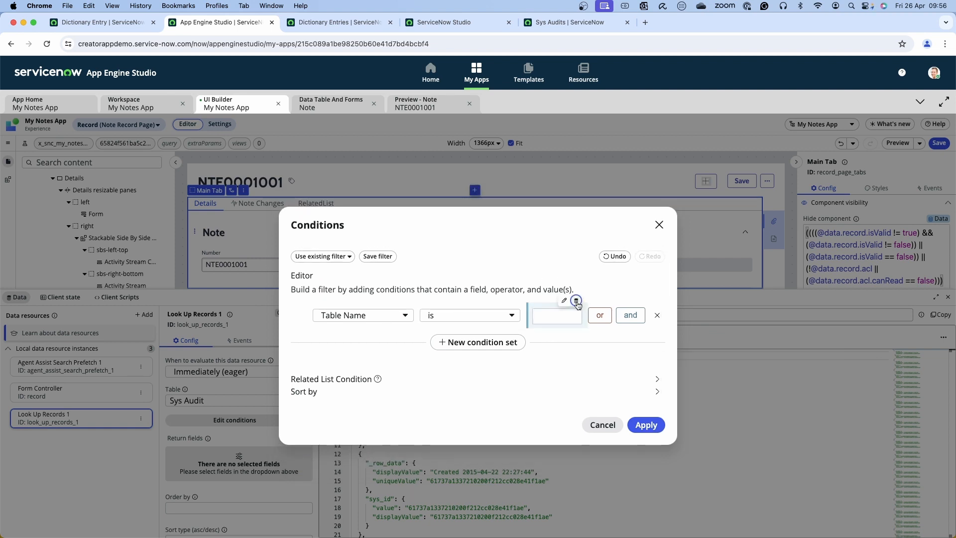
text(@)
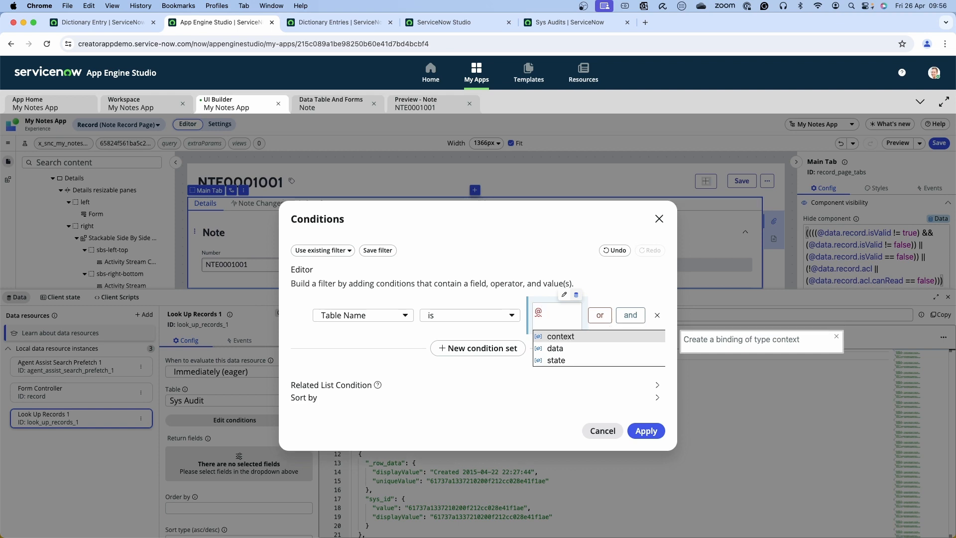
text(con)
key(Return)
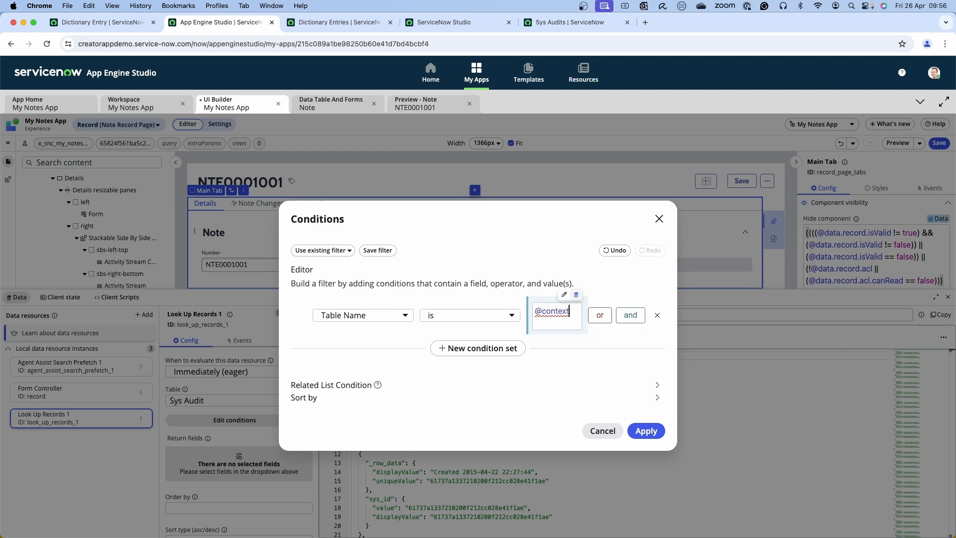
text(.)
key(Down)
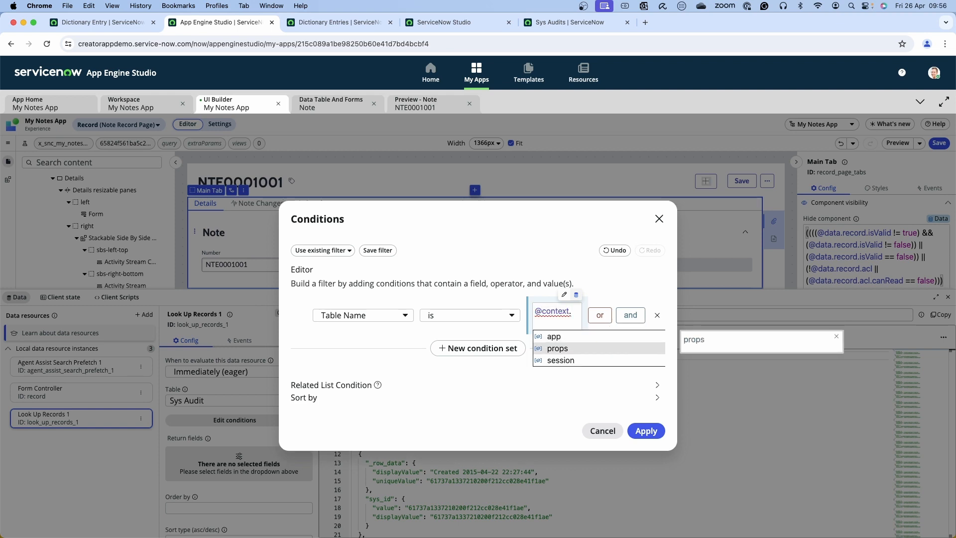
key(Return)
text(.)
key(Down)
key(Down)
key(Down)
key(Down)
key(Down)
key(Down)
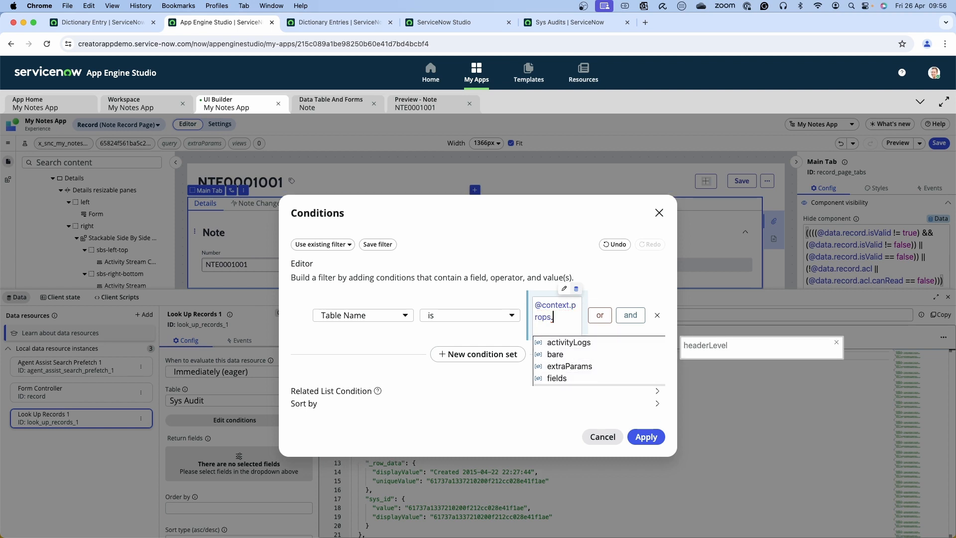
scroll(596, 351, down, 3)
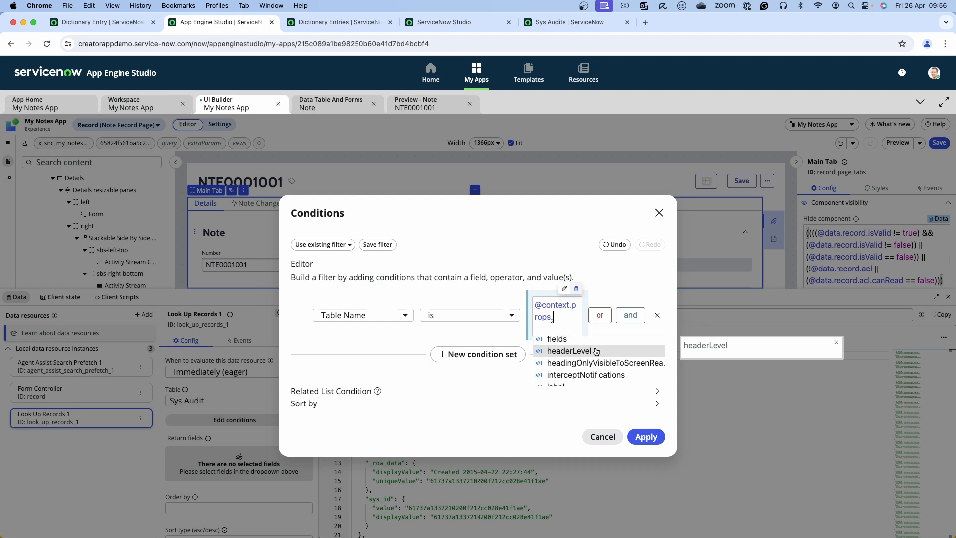
text(tab)
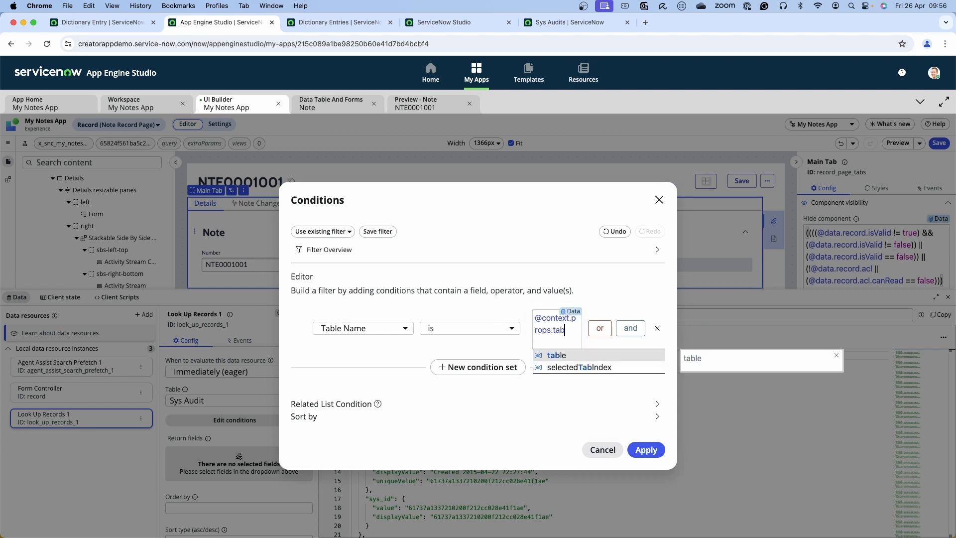
key(Return)
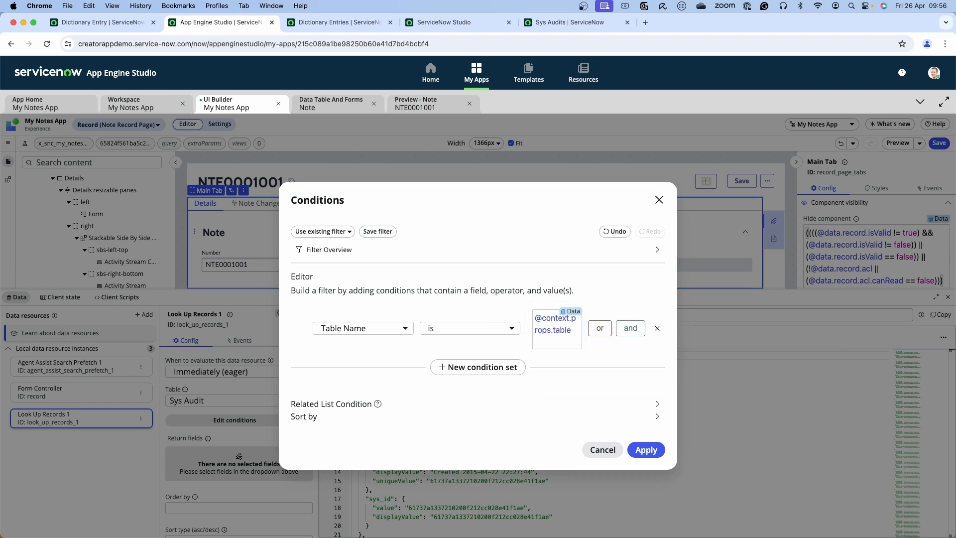
Add a second, and-joined condition on the Document Key field, checking the existing Sys Audits filter for reference
click(631, 329)
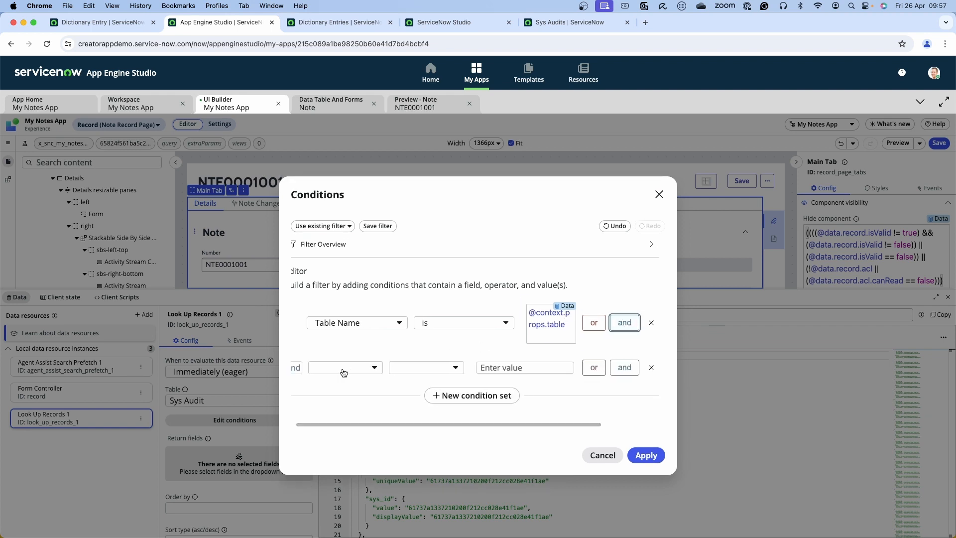
click(571, 24)
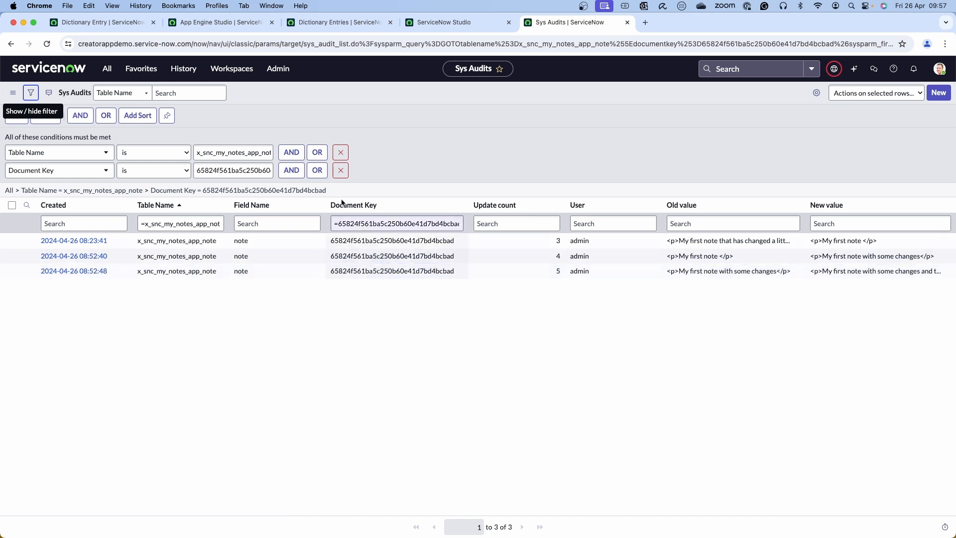
click(307, 25)
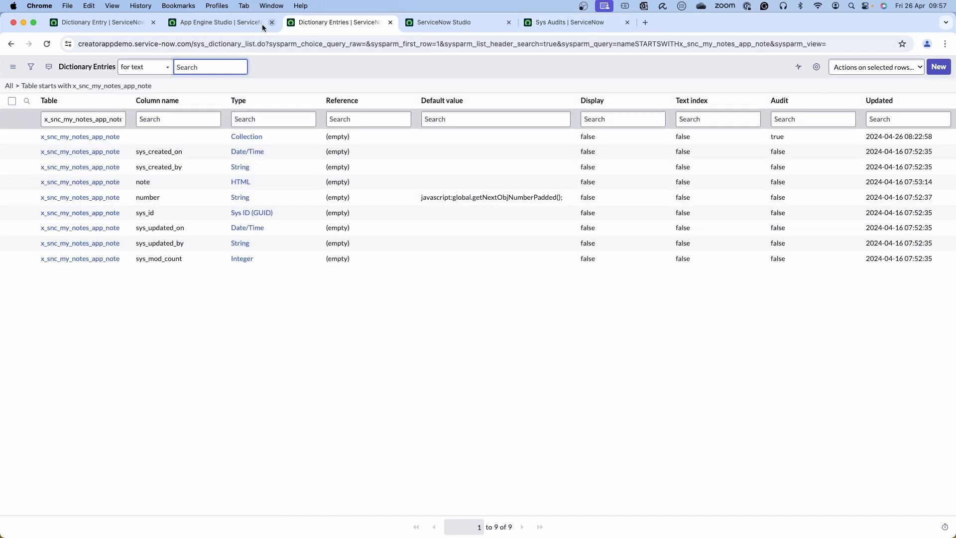
click(222, 25)
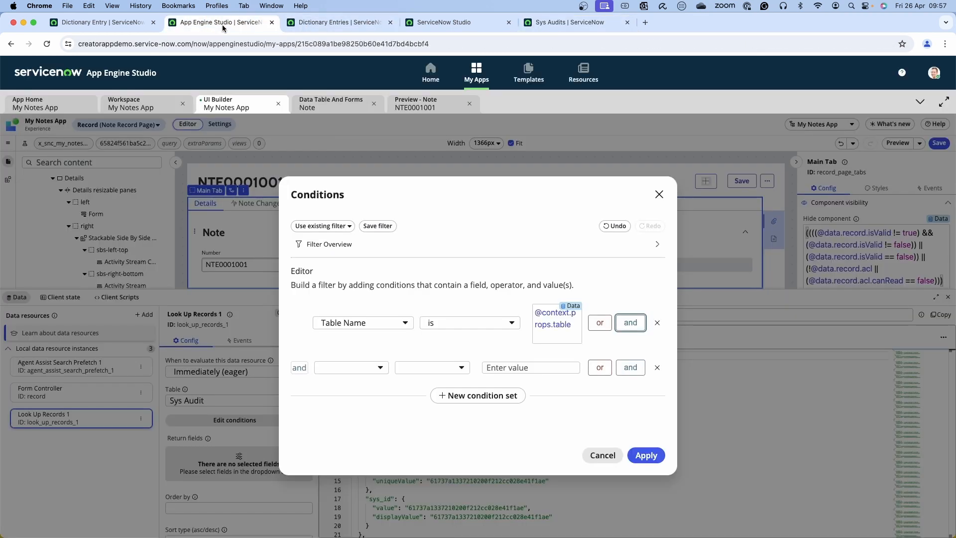
click(361, 369)
text(do)
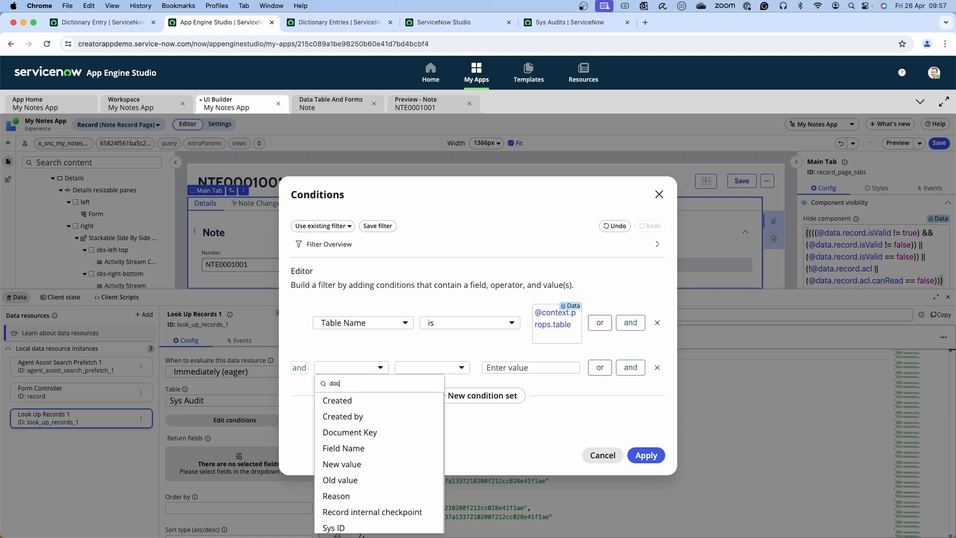
text(c)
click(356, 399)
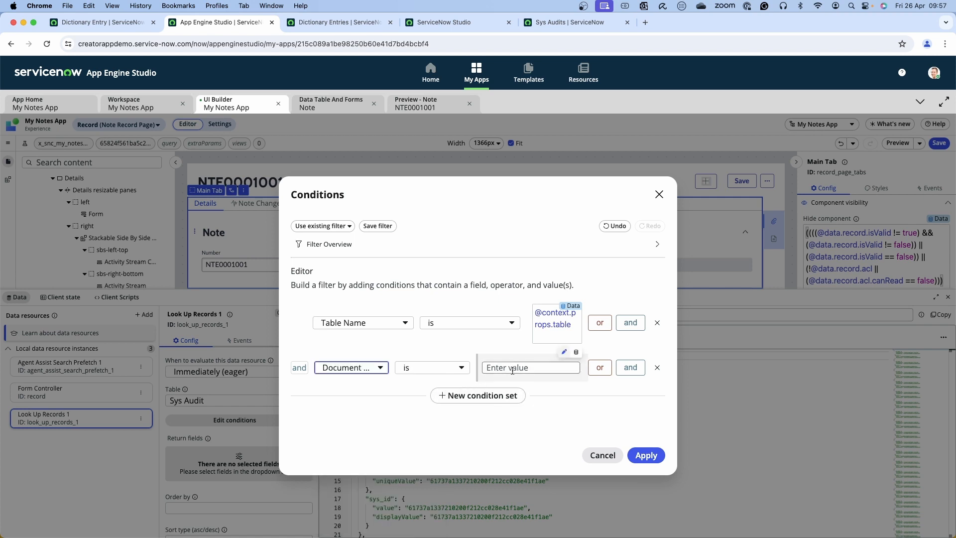
click(553, 369)
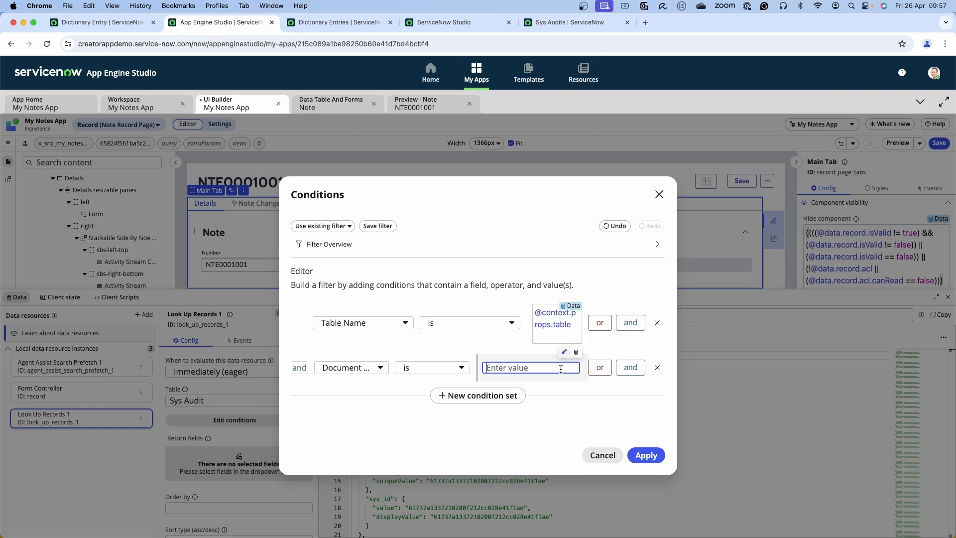
click(575, 352)
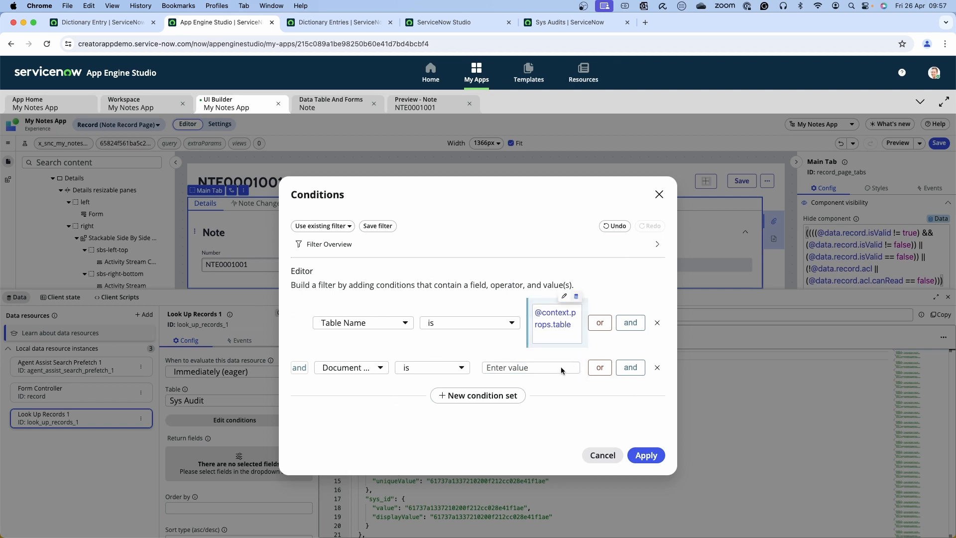
click(524, 300)
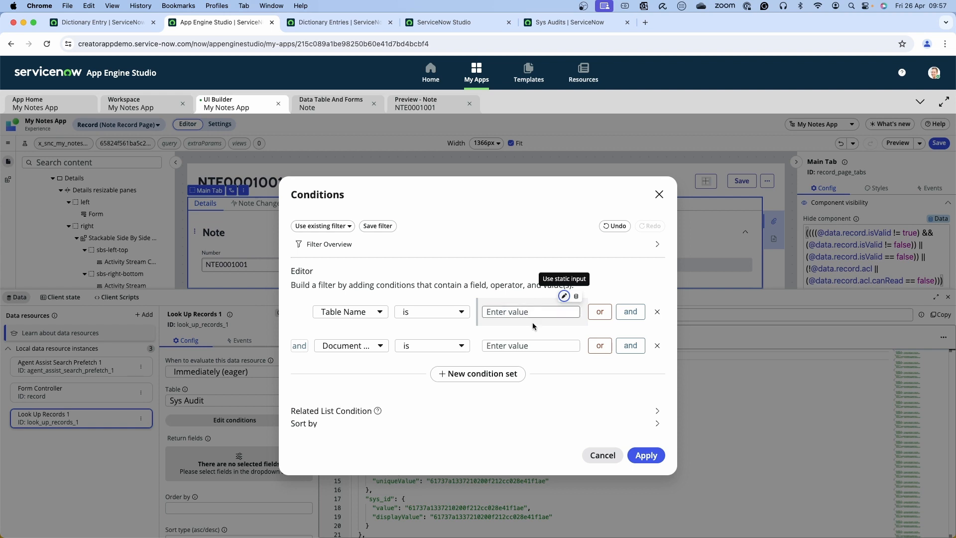
click(556, 346)
click(577, 331)
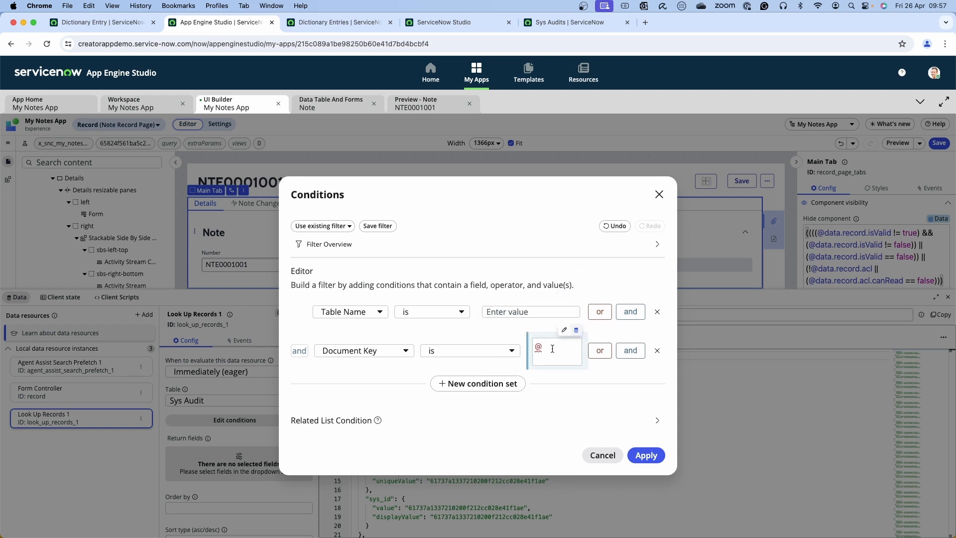
text(con)
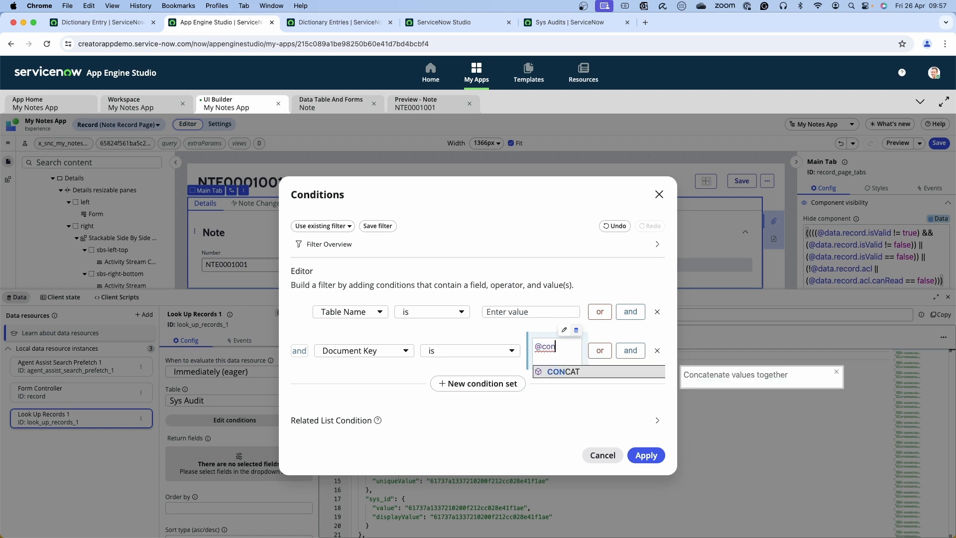
key(BackSpace)
key(BackSpace)
key(BackSpace)
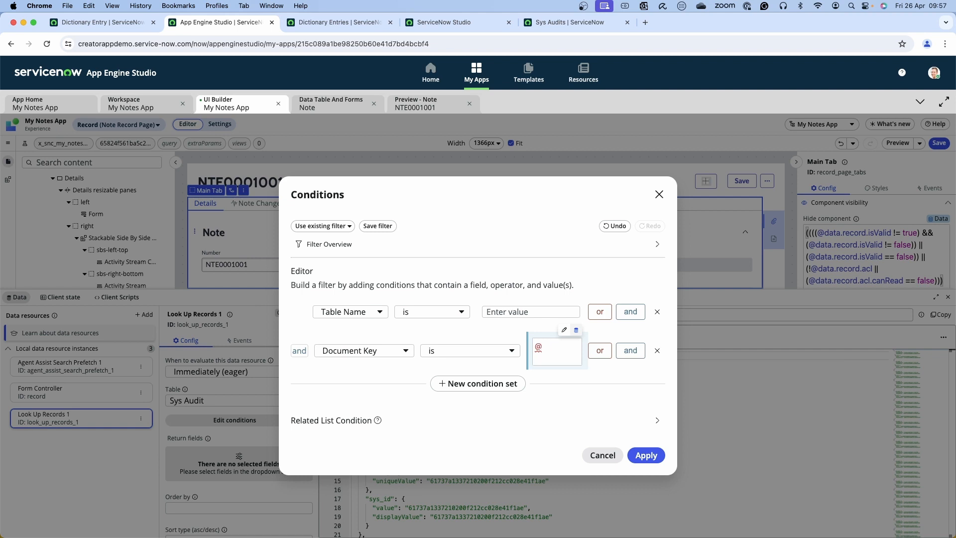
click(576, 330)
click(577, 330)
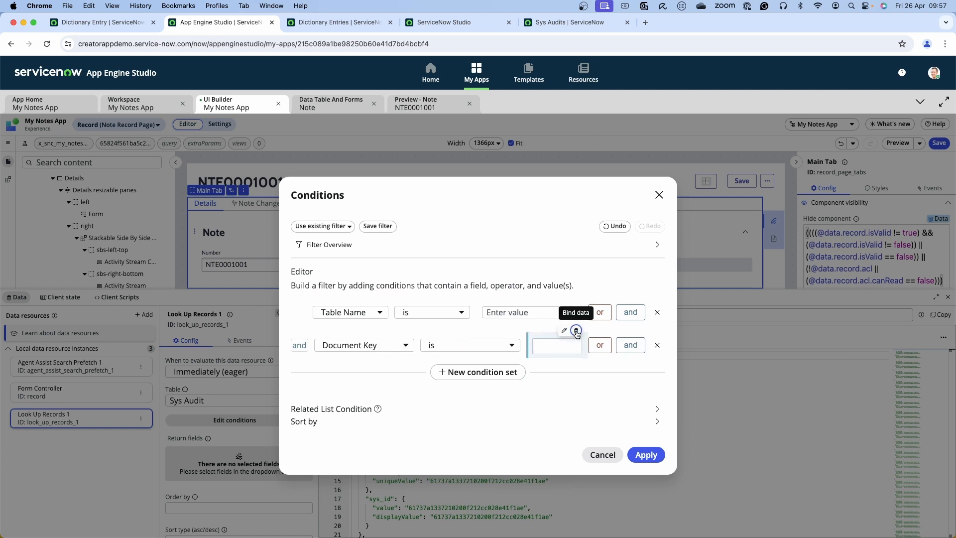
click(561, 344)
text(@con)
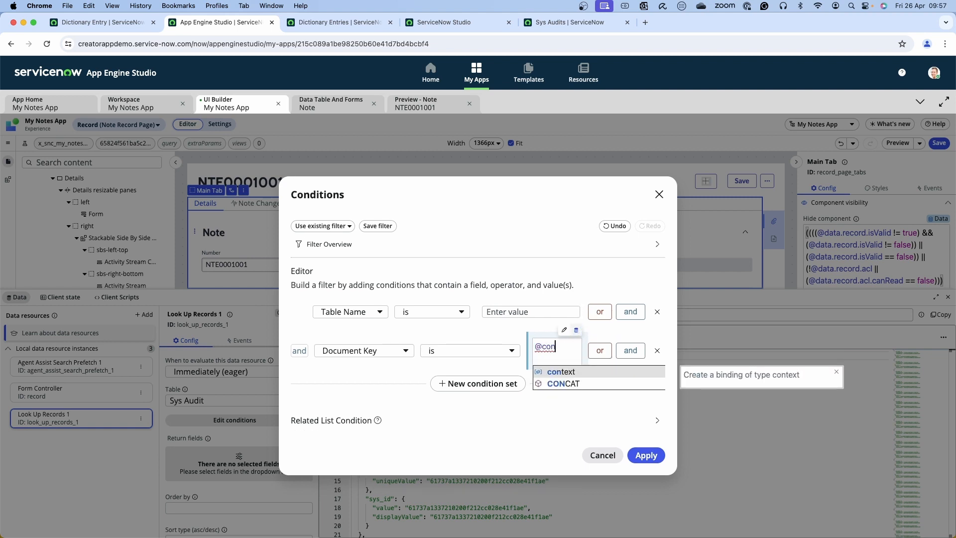
key(Return)
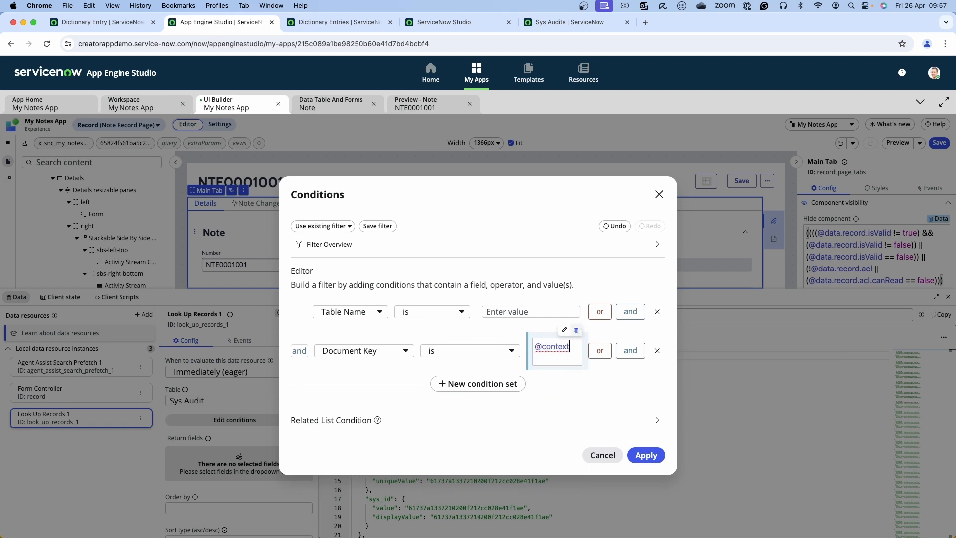
text(.)
key(Down)
key(Return)
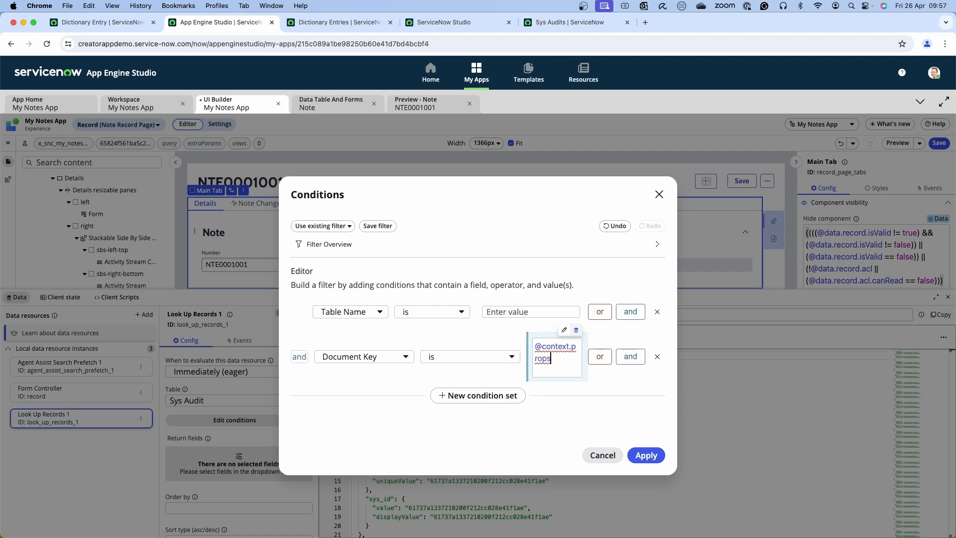
text(.sy)
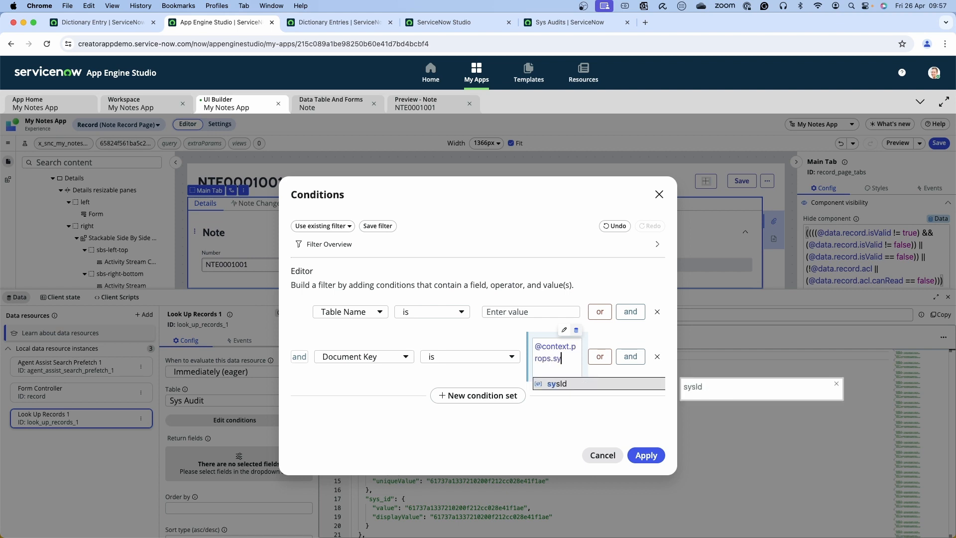
key(Return)
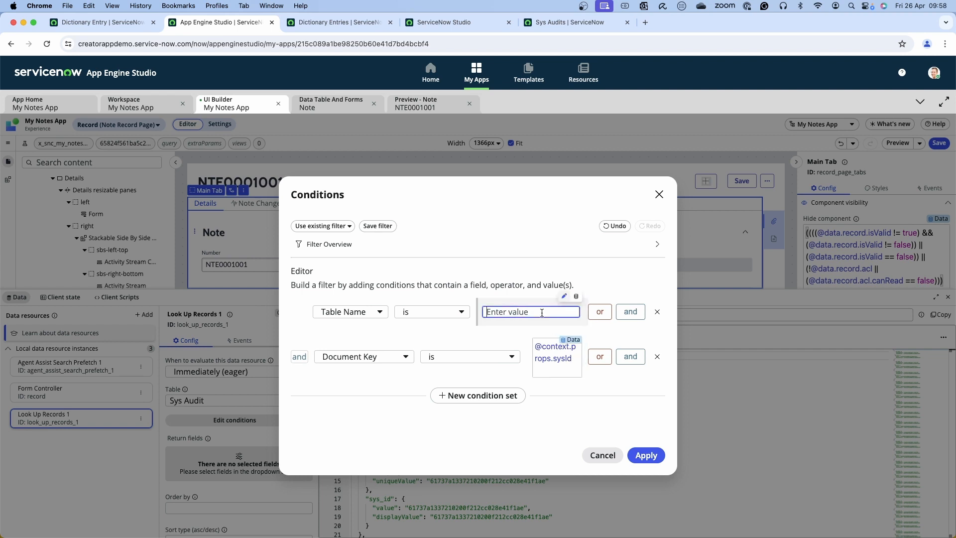
click(576, 297)
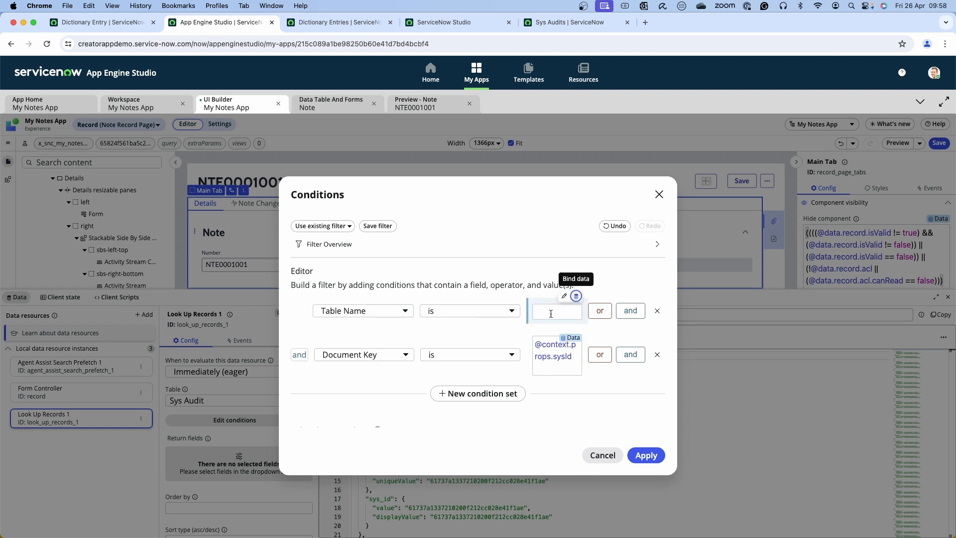
click(556, 312)
click(563, 326)
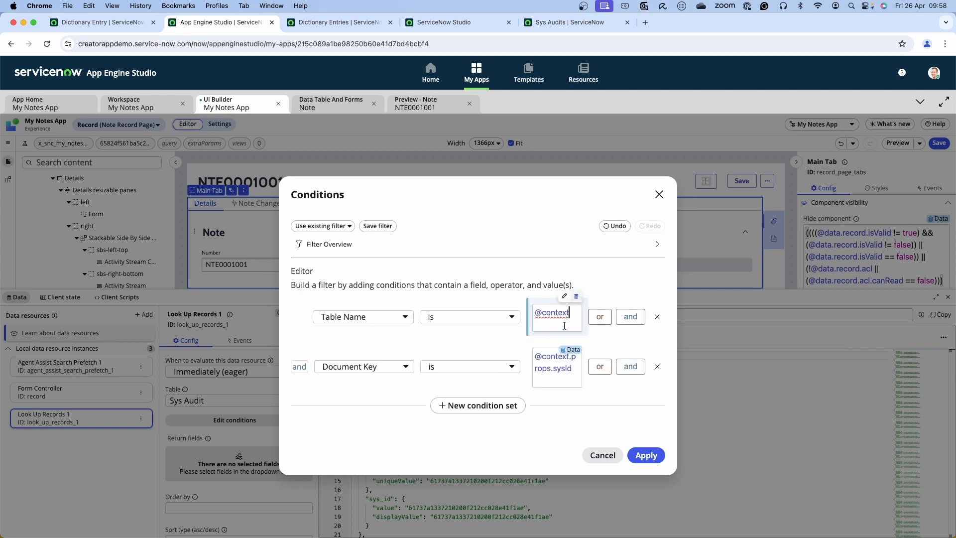
text(.pr)
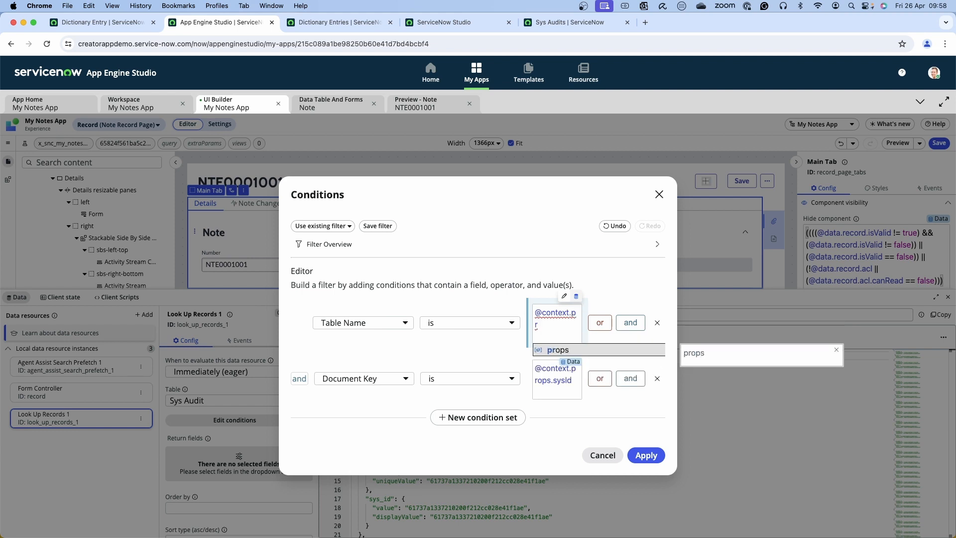
click(560, 349)
text(.)
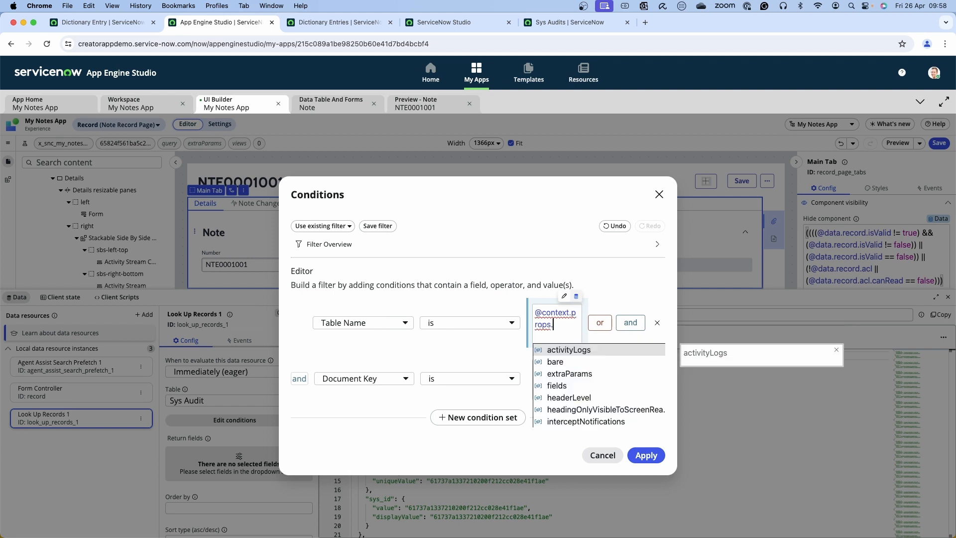
text(t)
click(552, 350)
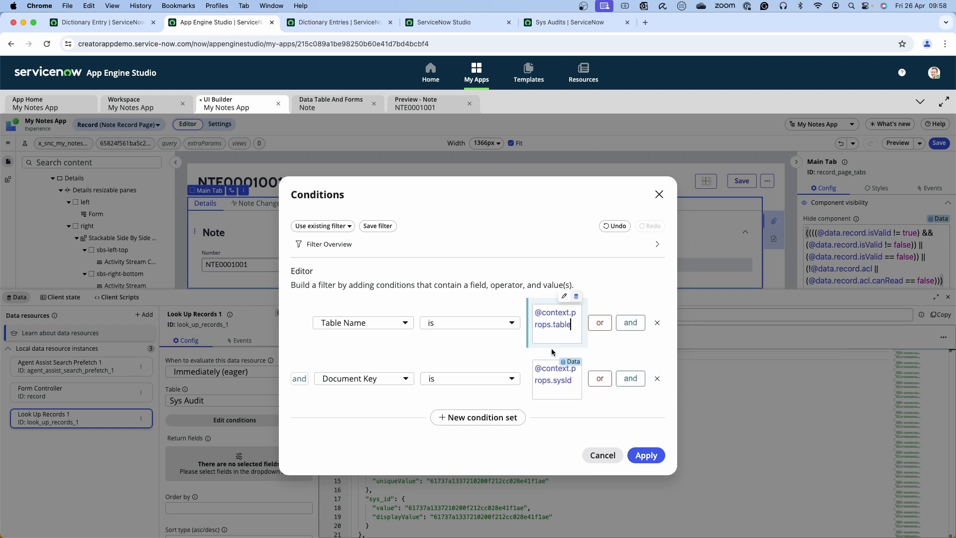
click(646, 455)
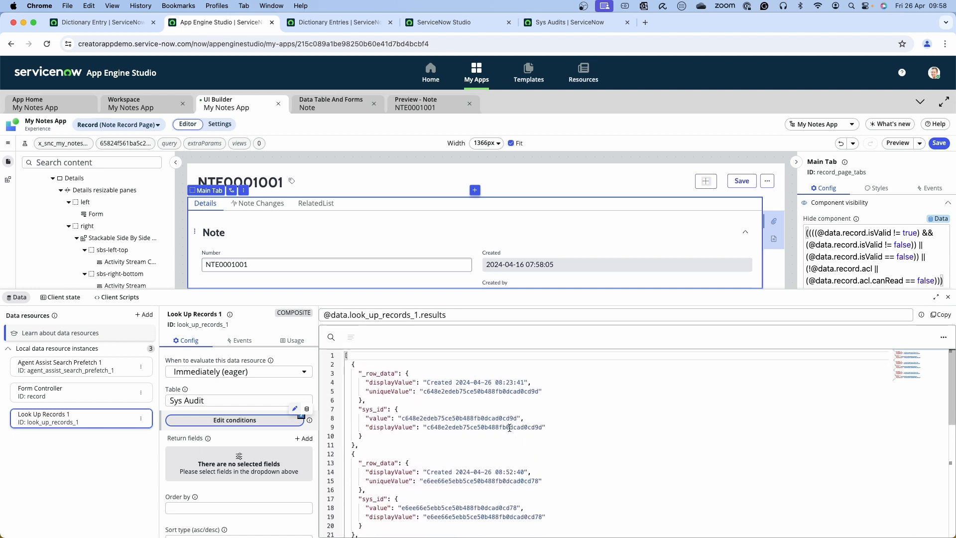
Add the Created field to the return fields of the Look Up Records 1 data resource
scroll(252, 460, down, 1)
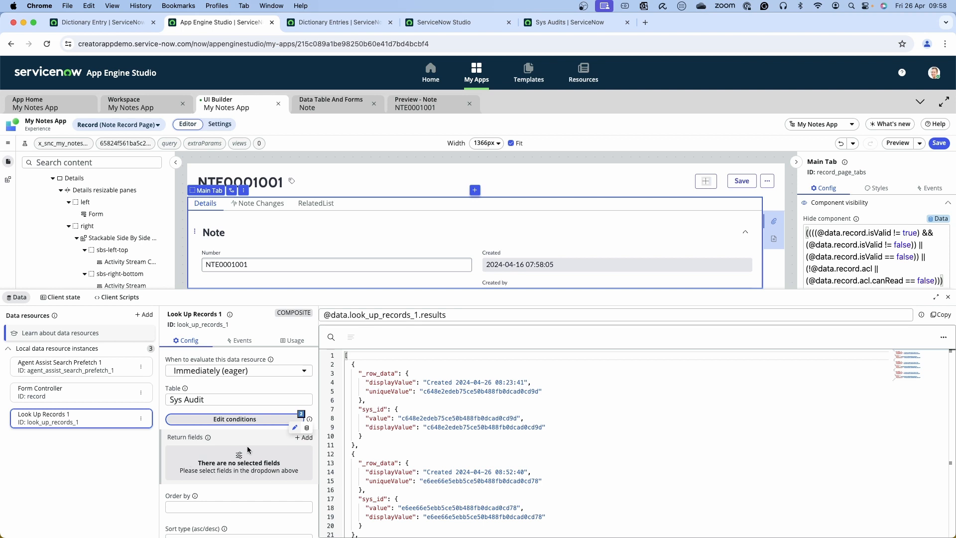
click(304, 439)
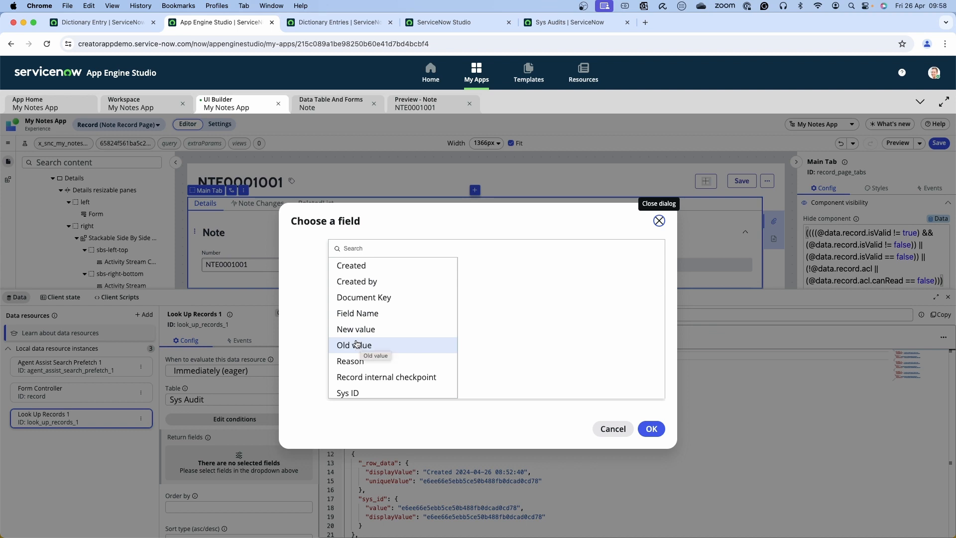
scroll(367, 342, down, 1)
scroll(371, 341, up, 1)
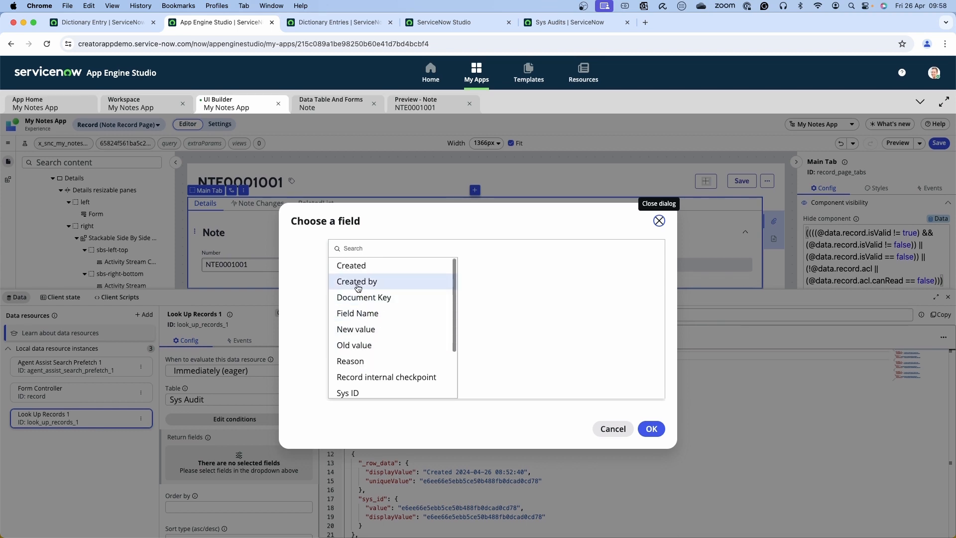
click(344, 265)
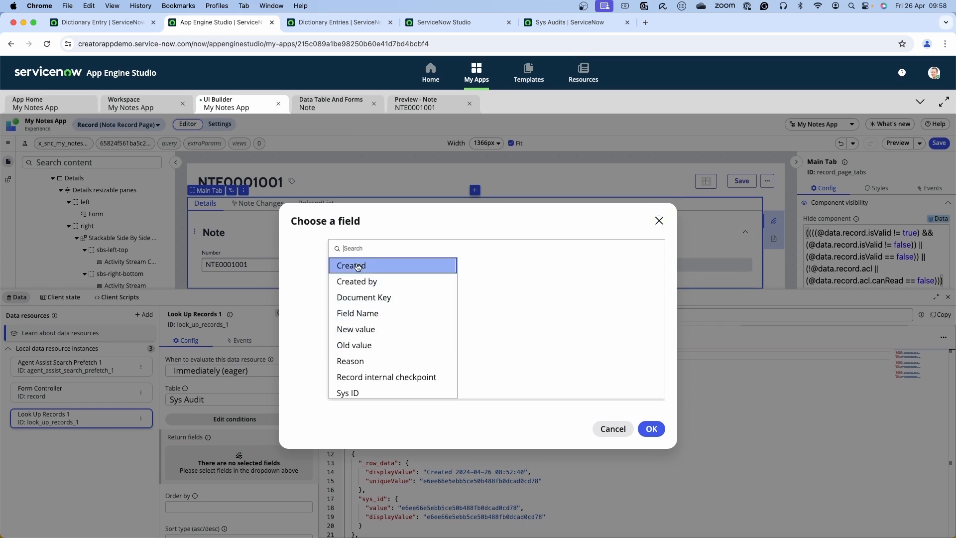
click(654, 431)
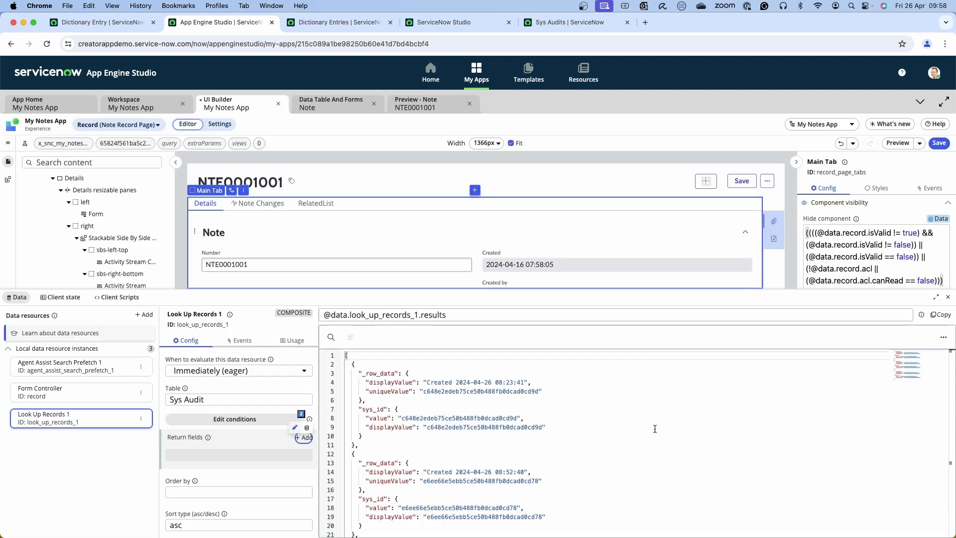
Add the Created by field as a second return field and look through the returned records
scroll(477, 454, down, 1)
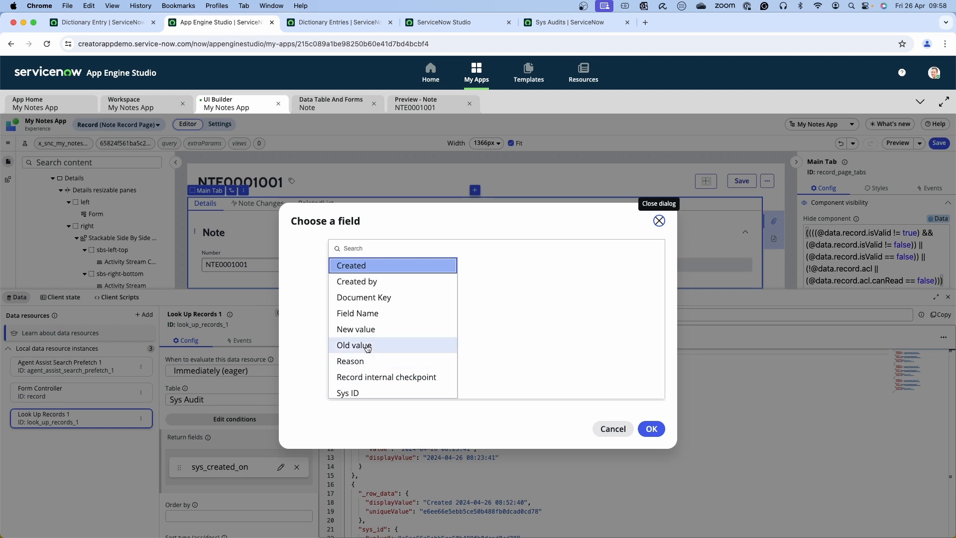
click(374, 282)
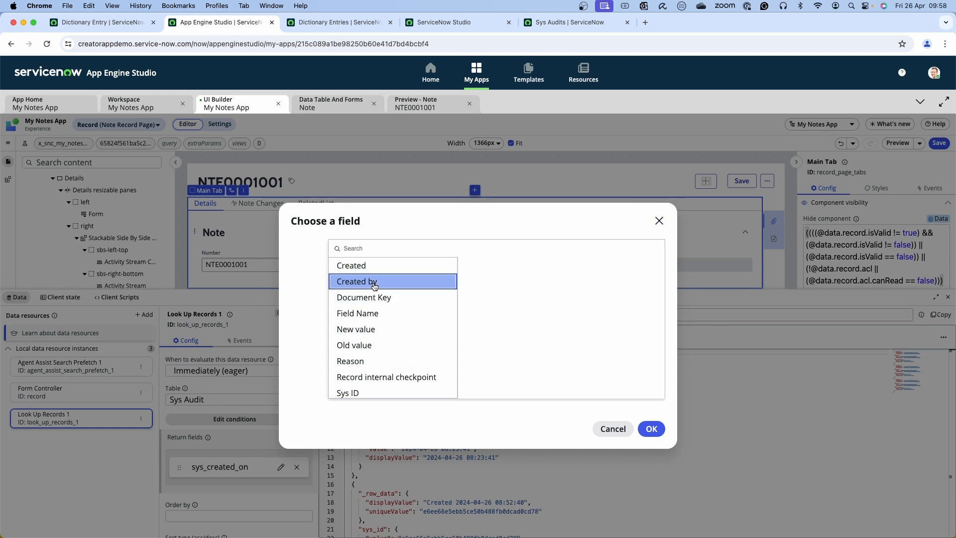
click(653, 430)
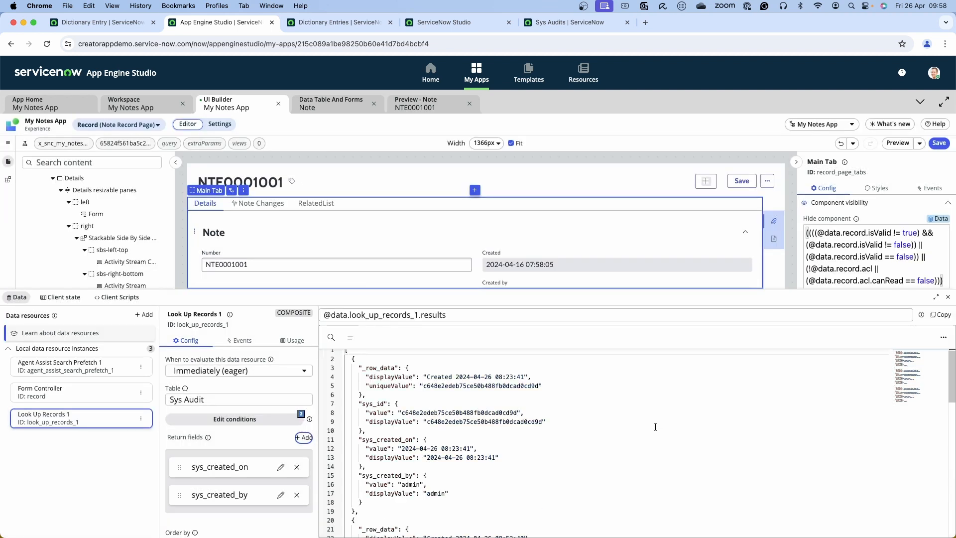
scroll(577, 421, down, 5)
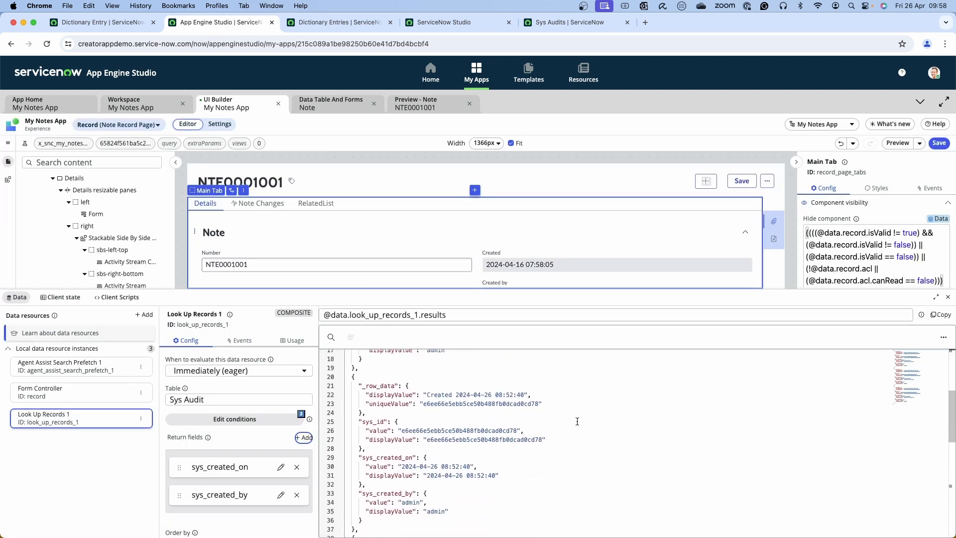
Check the available columns in the Sys Audits list and add New value to the return fields of Look Up Records 1
click(304, 438)
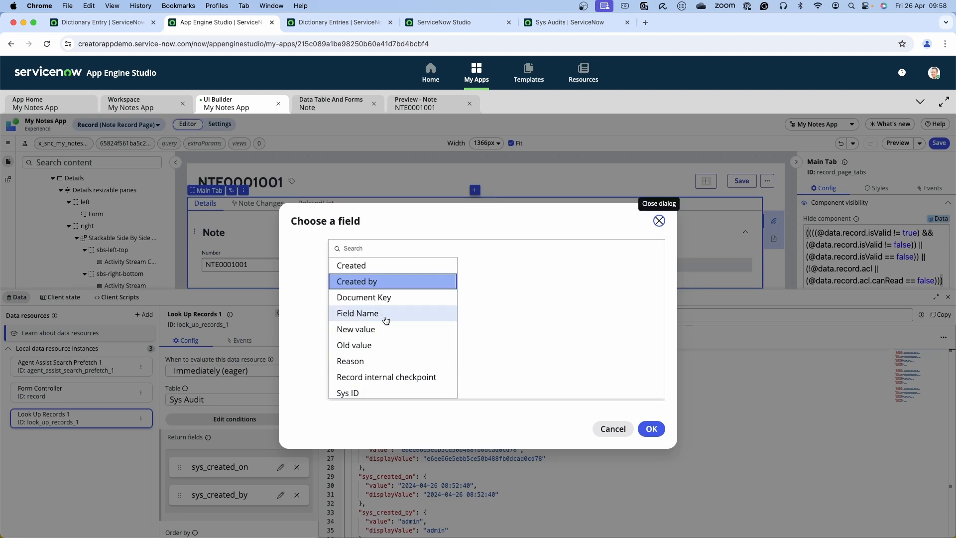
scroll(418, 361, down, 3)
scroll(418, 361, down, 1)
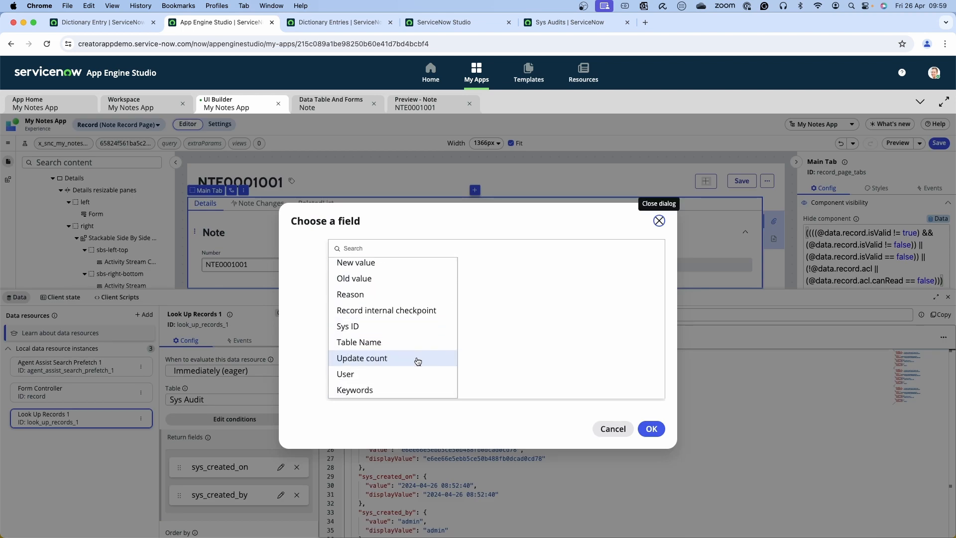
click(573, 24)
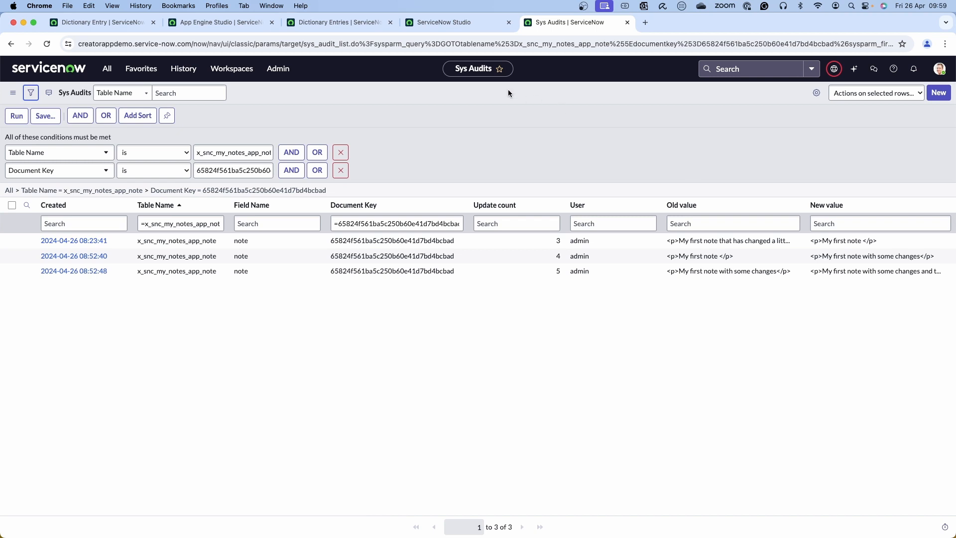
click(233, 24)
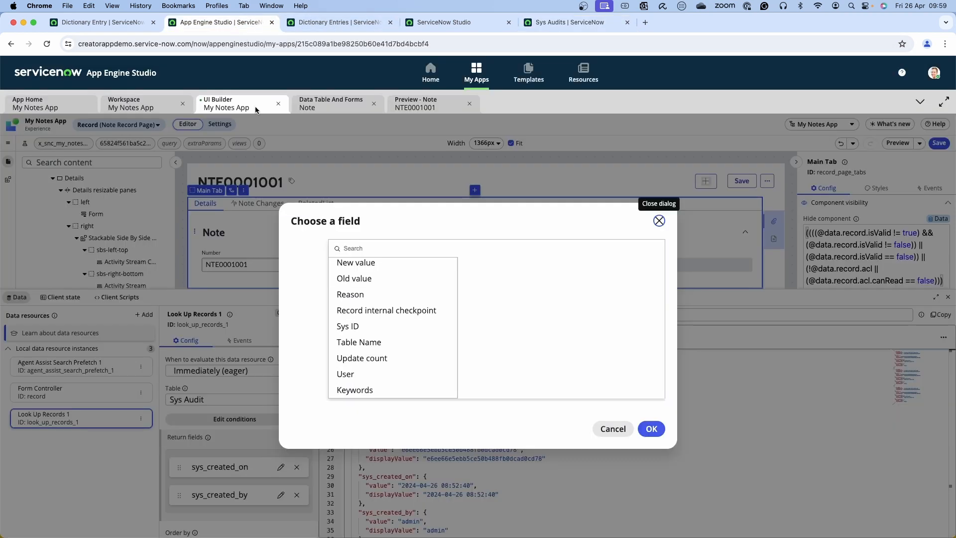
click(354, 262)
click(649, 428)
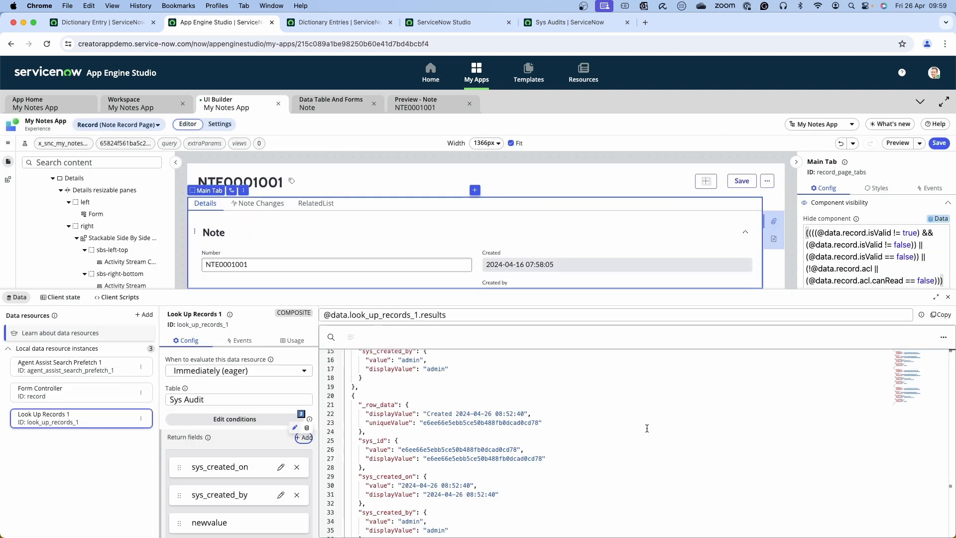
Add the Old value field as another return field of Look Up Records 1 and look through the returned audit records
scroll(287, 414, down, 3)
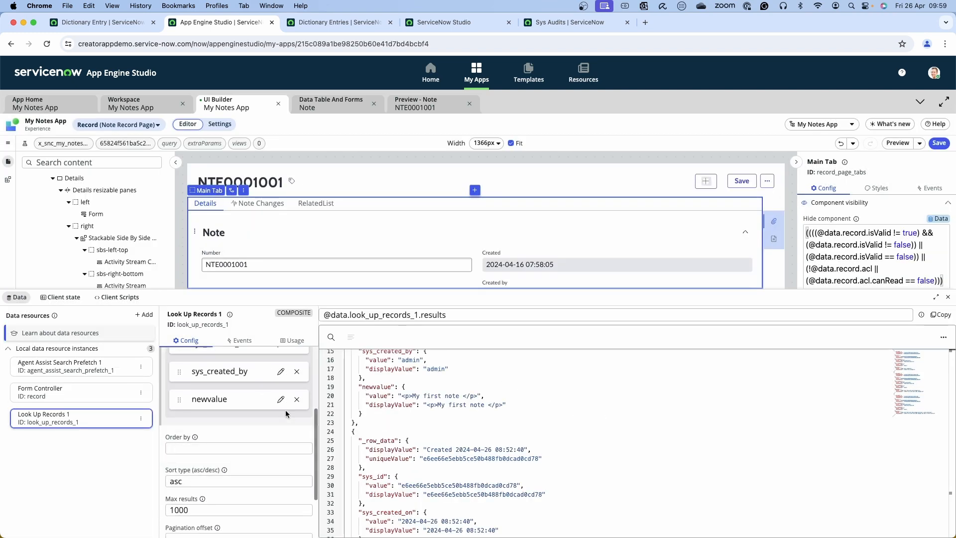
scroll(286, 414, up, 3)
click(301, 406)
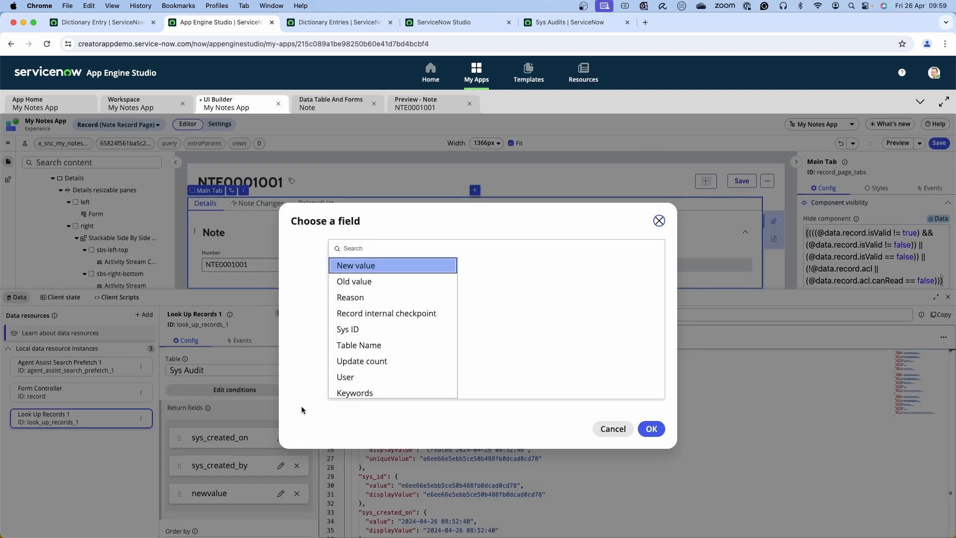
click(354, 282)
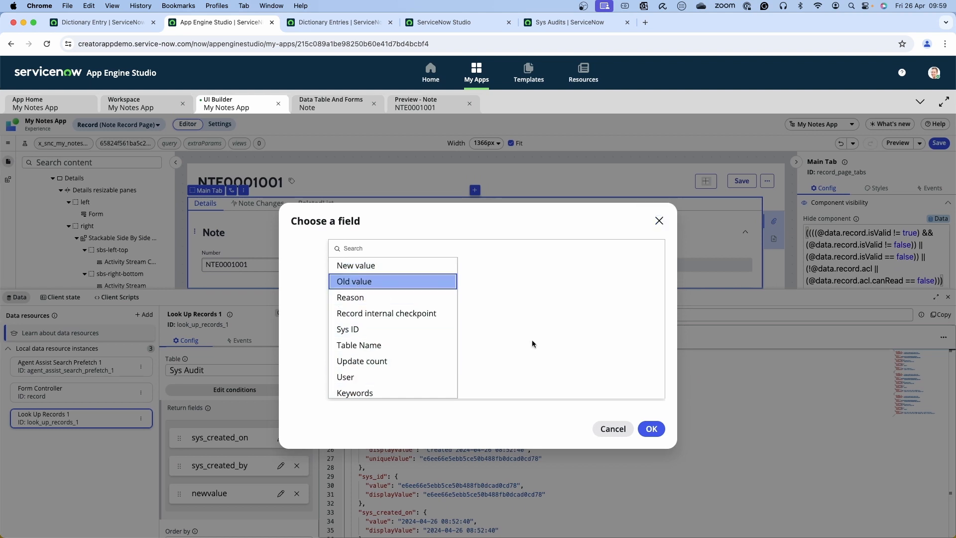
click(651, 429)
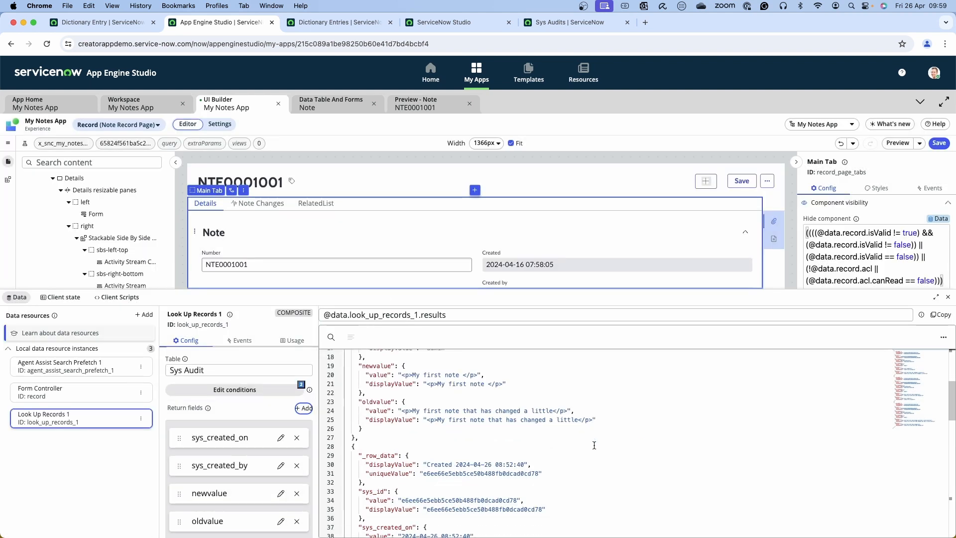
scroll(595, 444, down, 10)
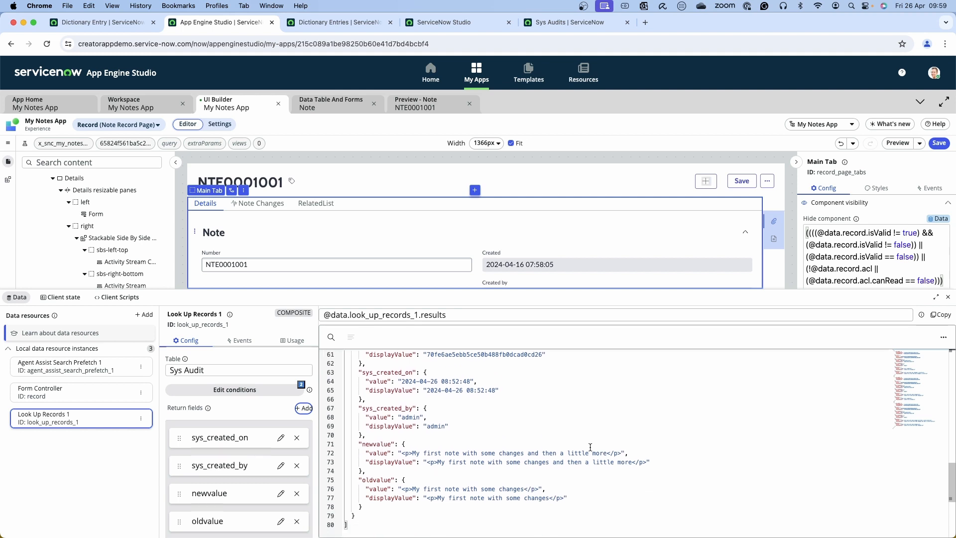
scroll(593, 449, up, 2)
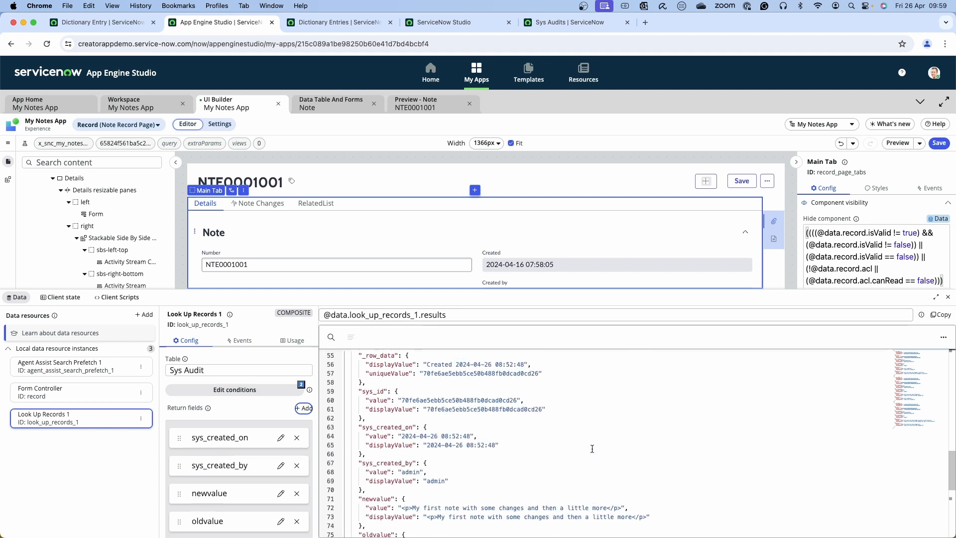
scroll(592, 449, up, 15)
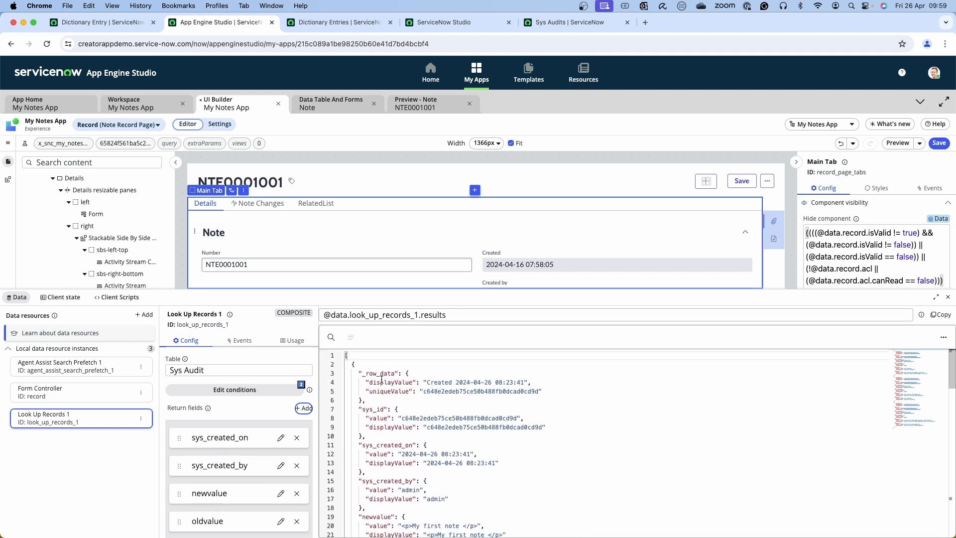
scroll(419, 425, down, 1)
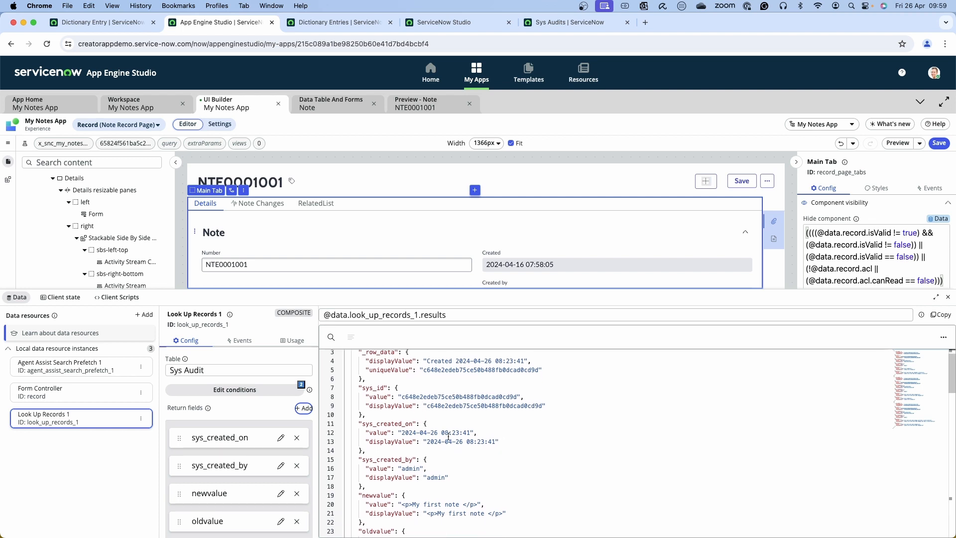
scroll(448, 436, down, 3)
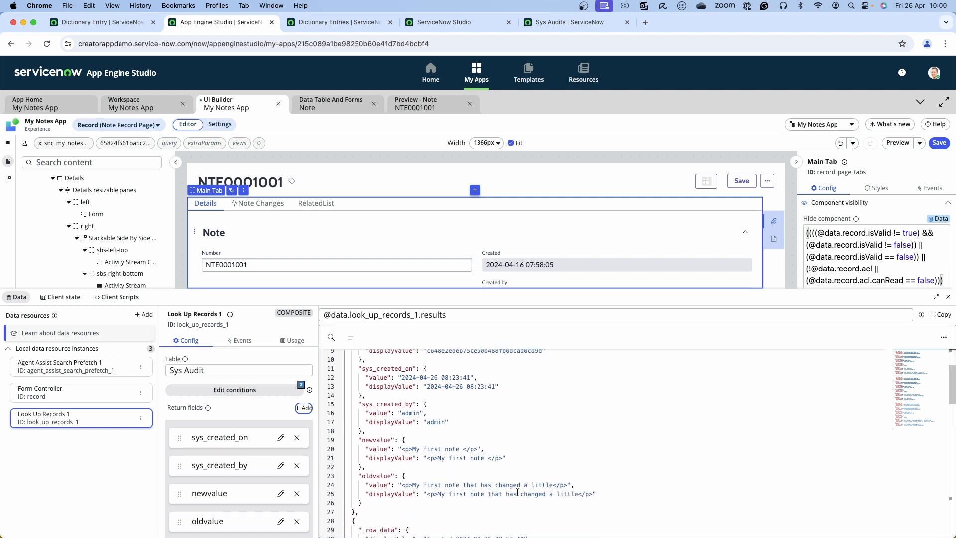
scroll(518, 492, down, 8)
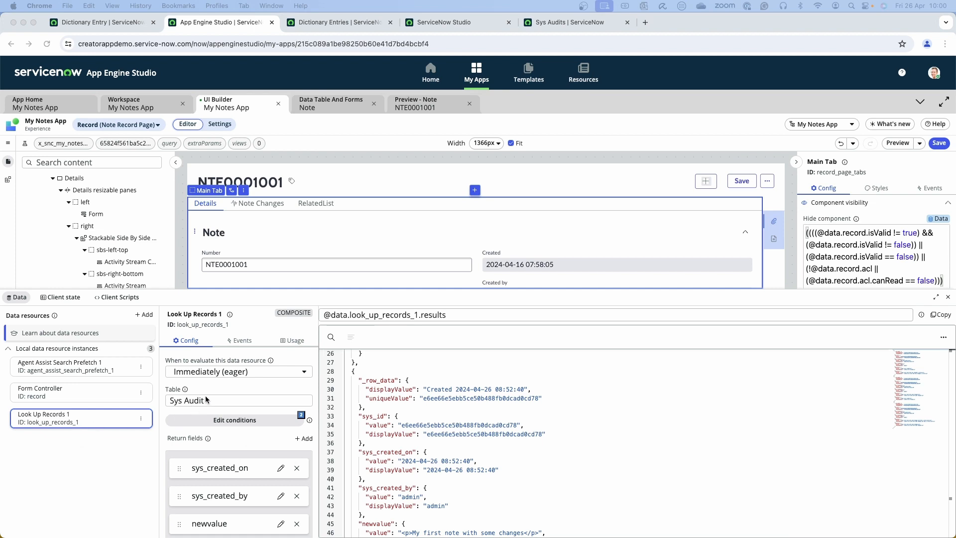
Keep the evaluation of Look Up Records 1 on Immediately (eager) and save the record page
click(243, 371)
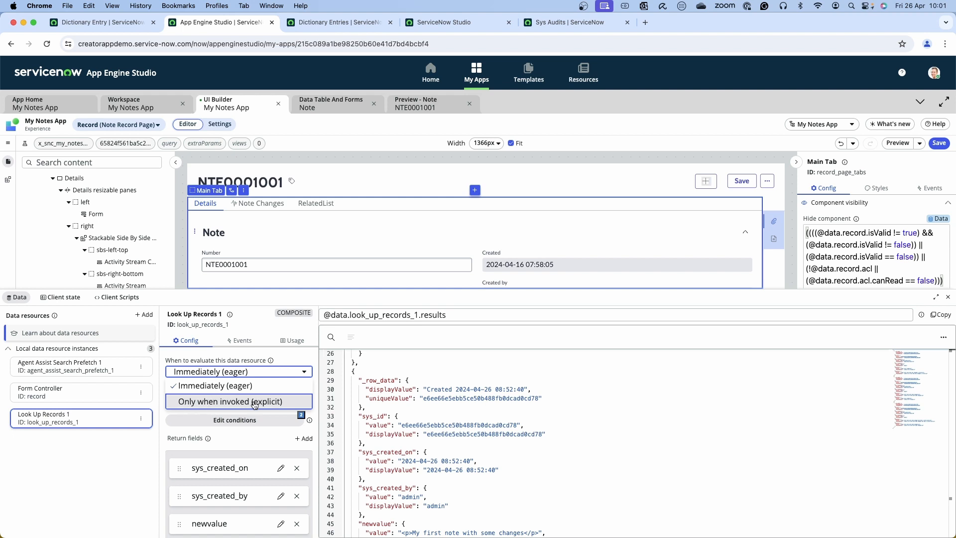
click(208, 386)
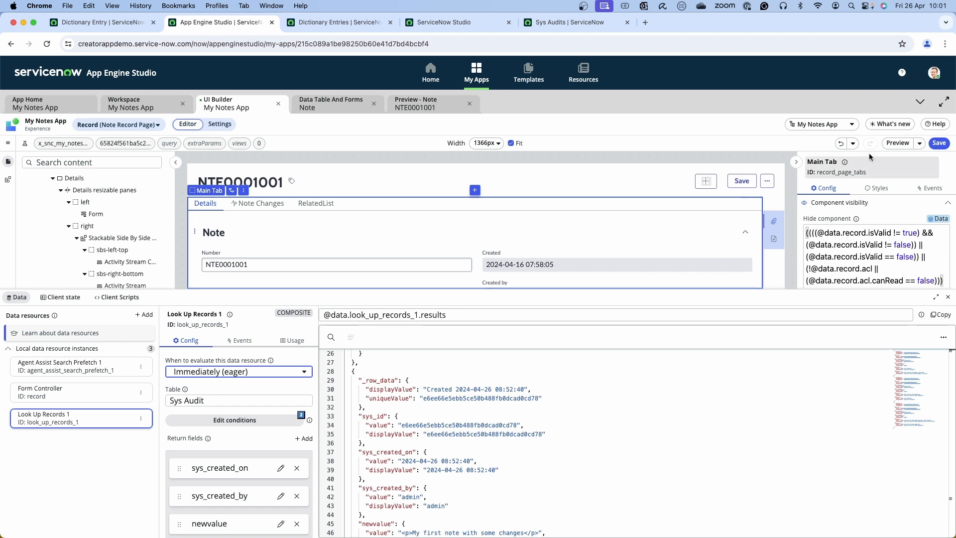
click(945, 147)
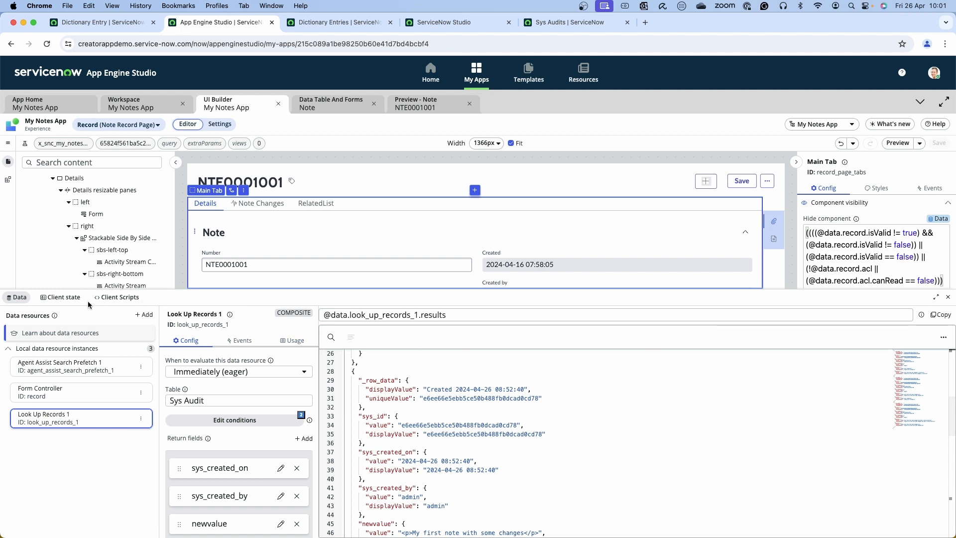
Examine the page's drop down clicked client script, return to the data resources and close the panel
click(104, 301)
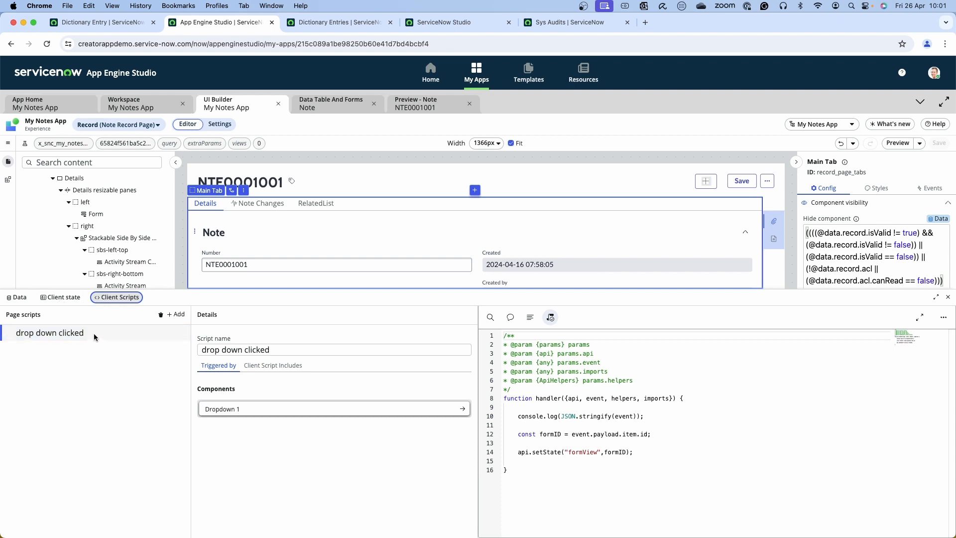
click(18, 298)
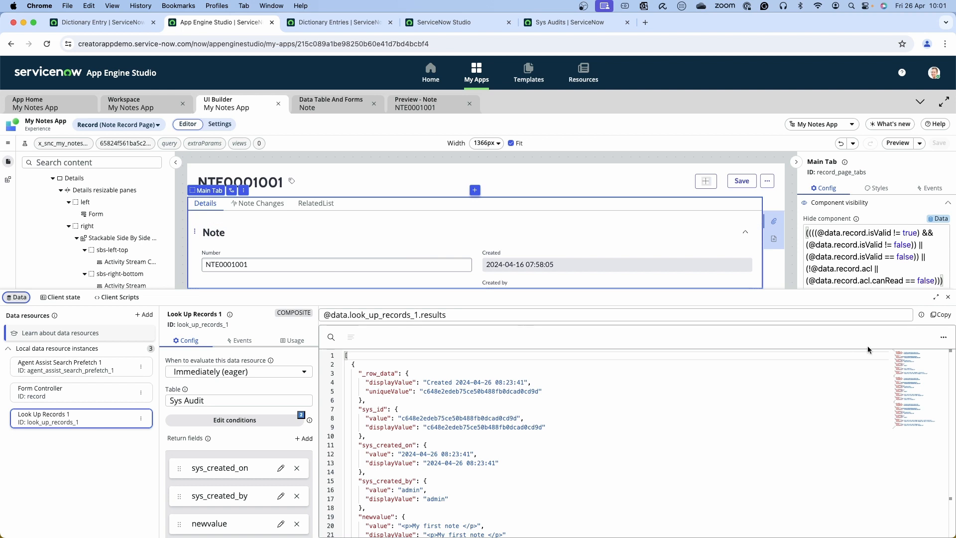
click(949, 298)
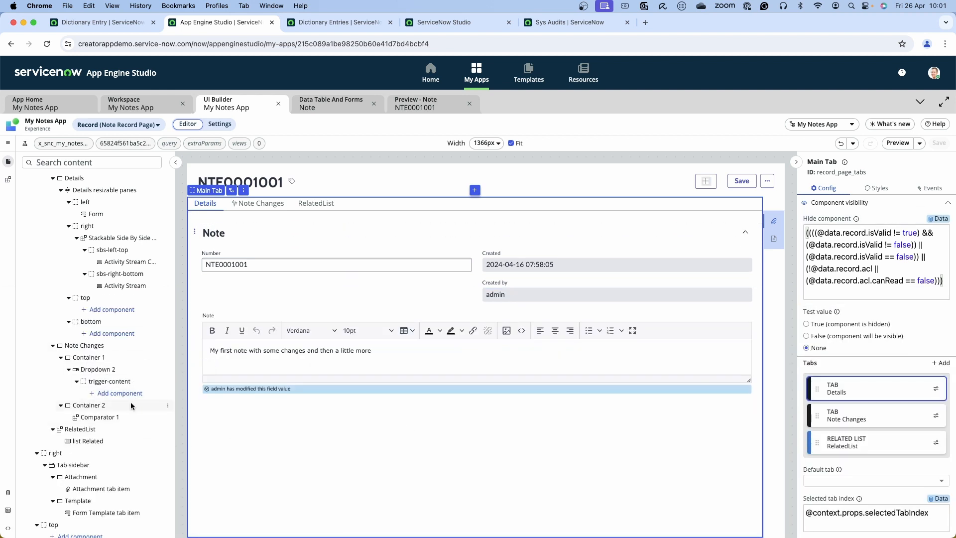
Set the component ID of Dropdown 2 on the Note Changes tab to compare_date_dropdown
click(850, 420)
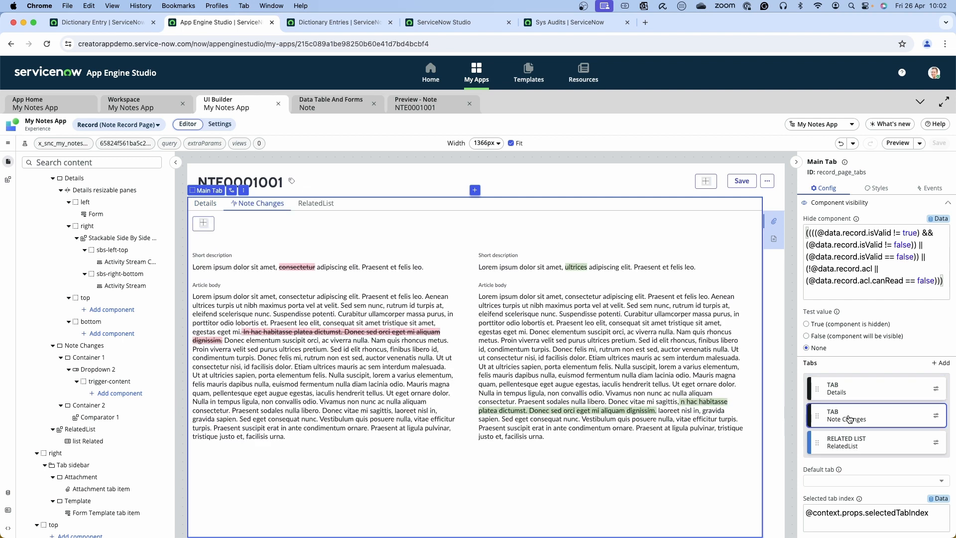
click(203, 224)
click(105, 369)
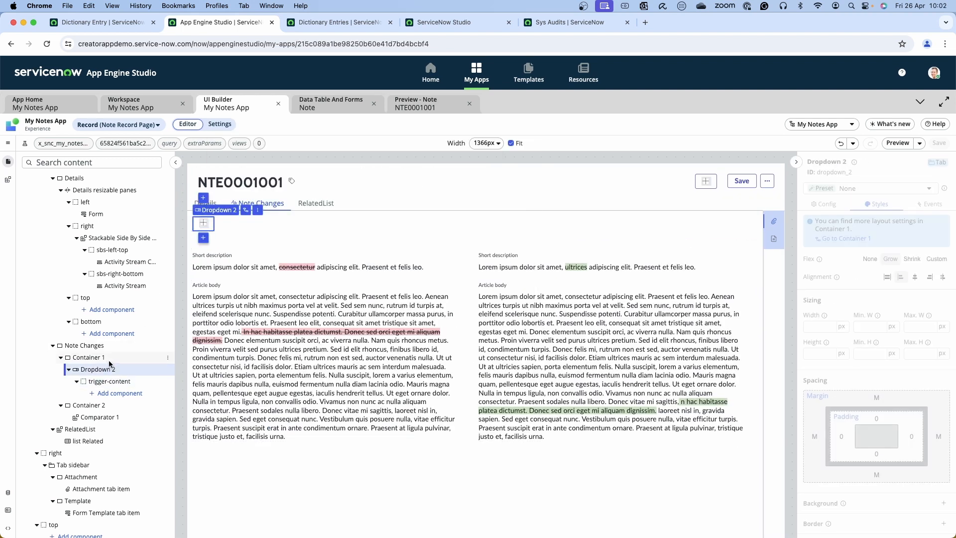
click(871, 170)
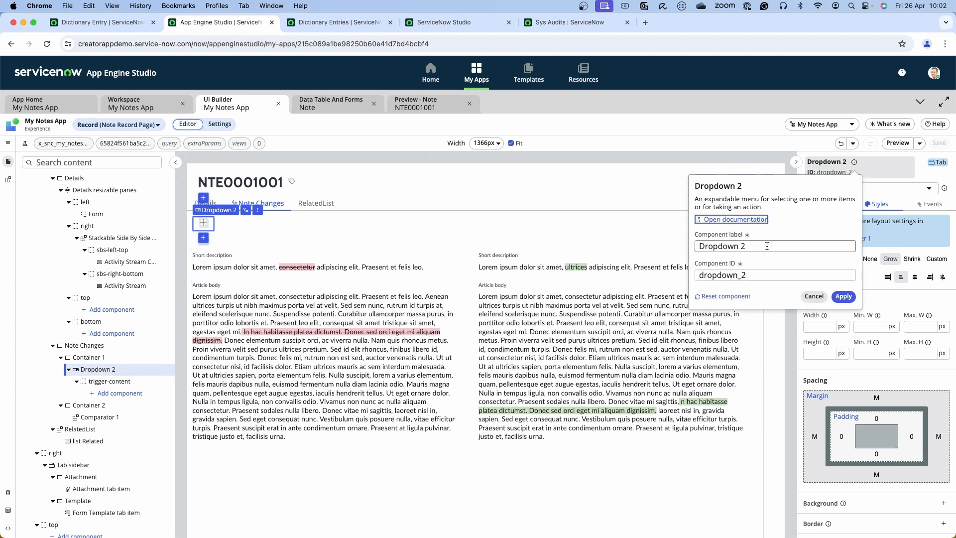
double_click(745, 273)
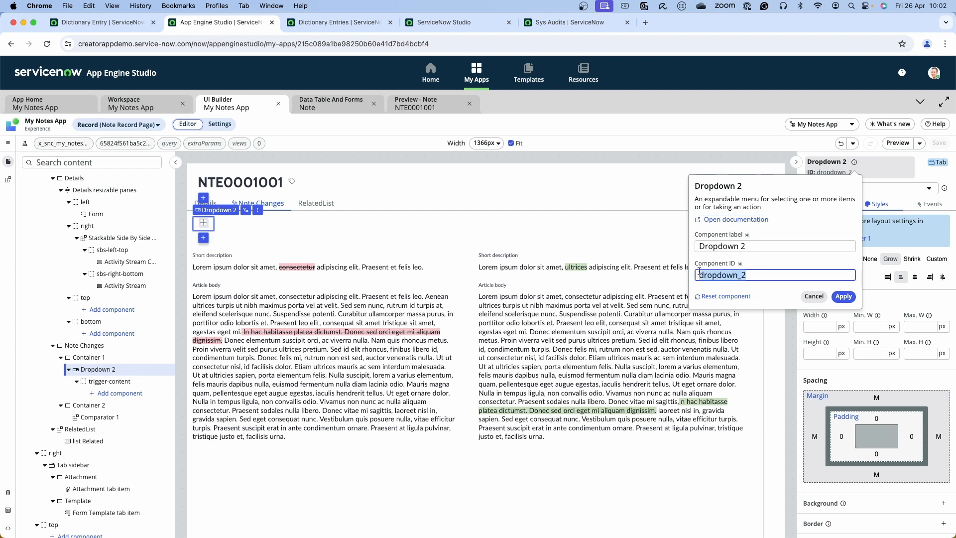
text(compare_date_dropdown)
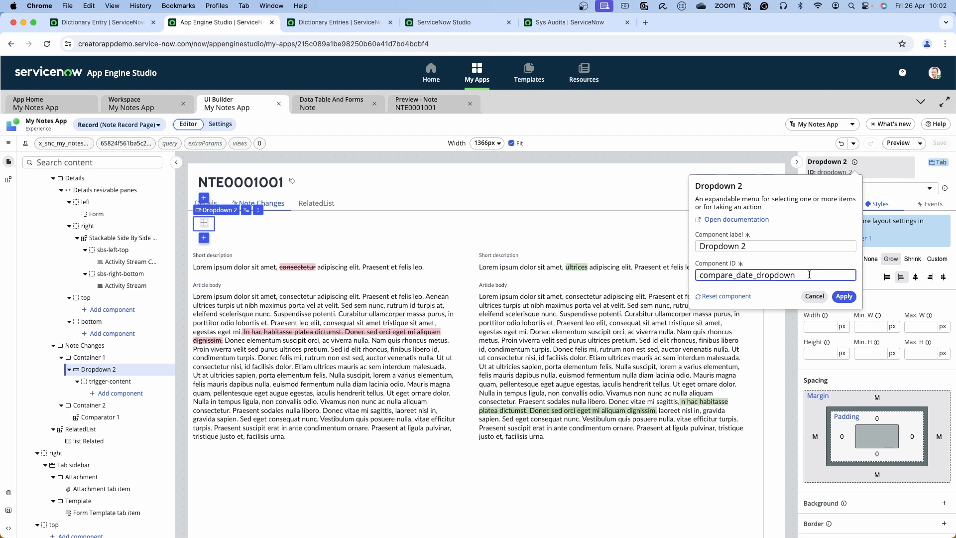
click(846, 297)
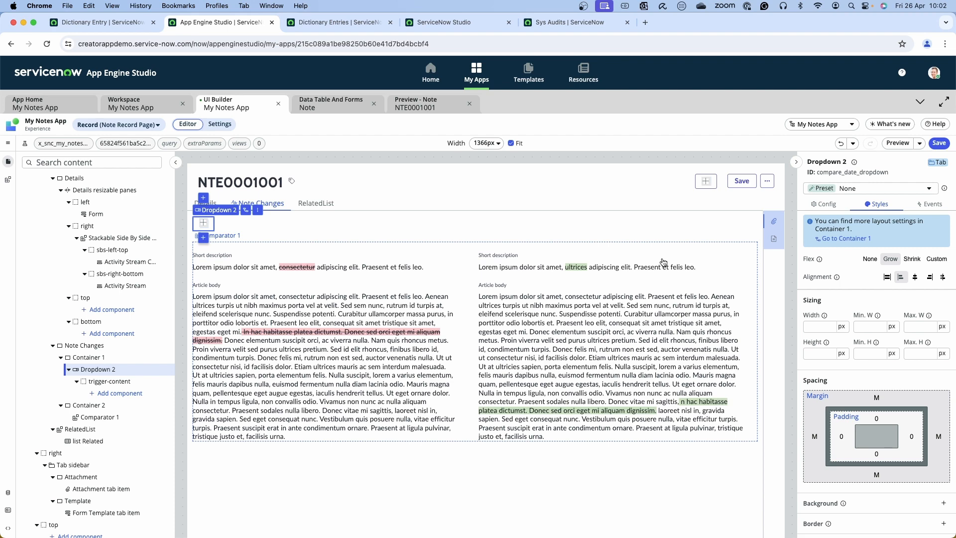
View the page's client state parameters and close the panel
click(8, 510)
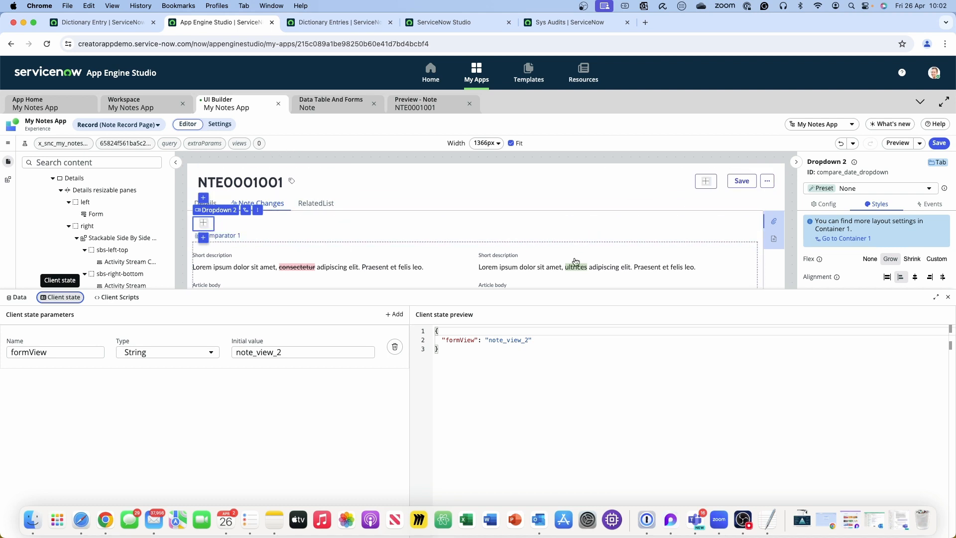
click(948, 297)
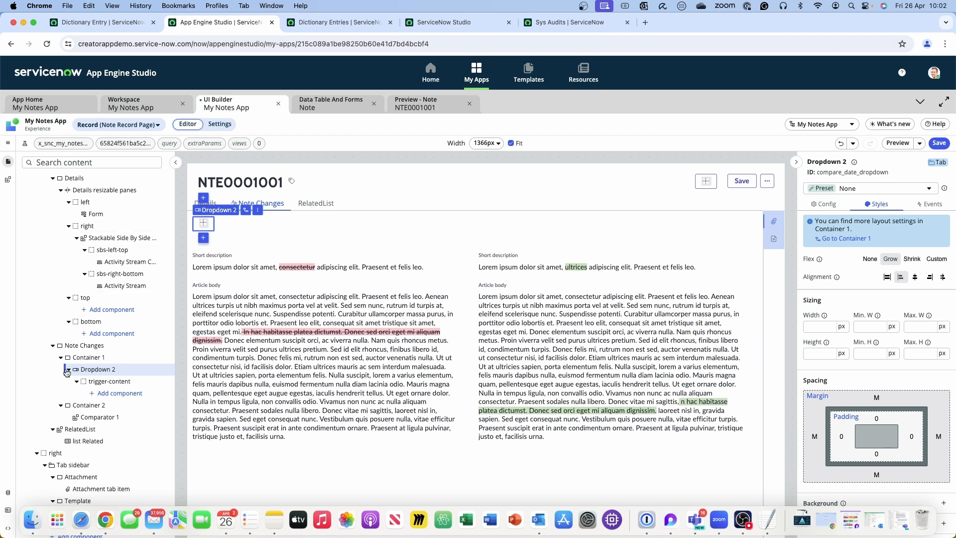
Show the List items of Dropdown 2 as formatted JSON and copy the whole array
click(95, 371)
click(827, 205)
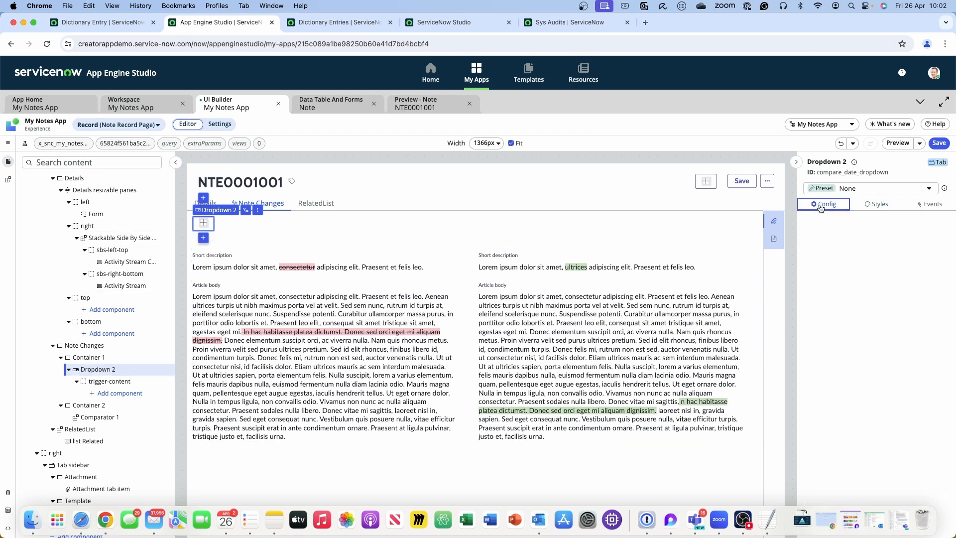
scroll(883, 446, down, 3)
scroll(883, 448, down, 2)
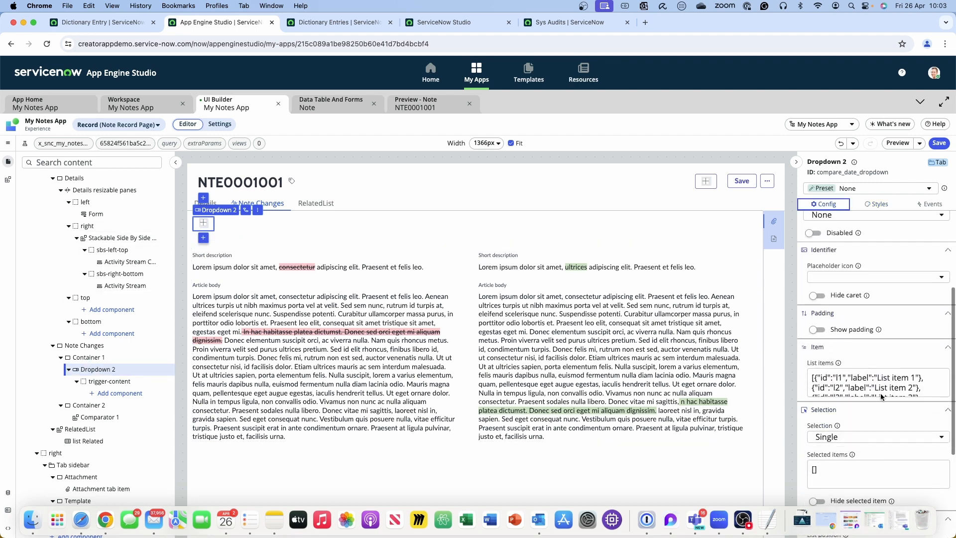
click(874, 385)
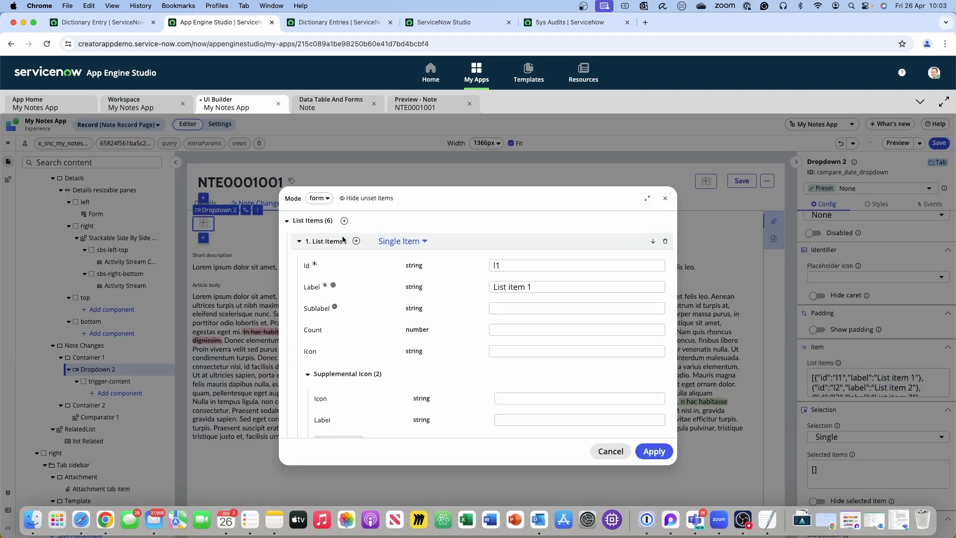
click(320, 204)
click(318, 223)
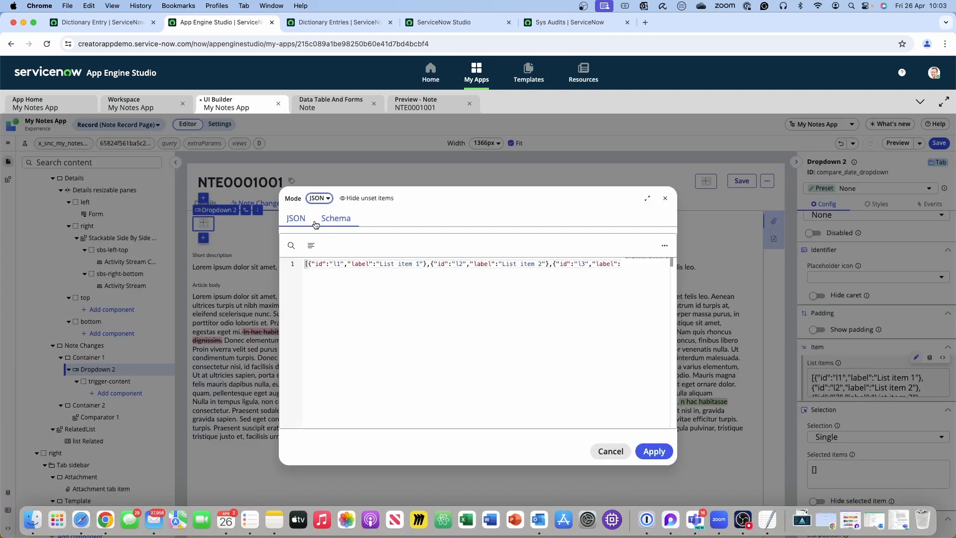
click(311, 245)
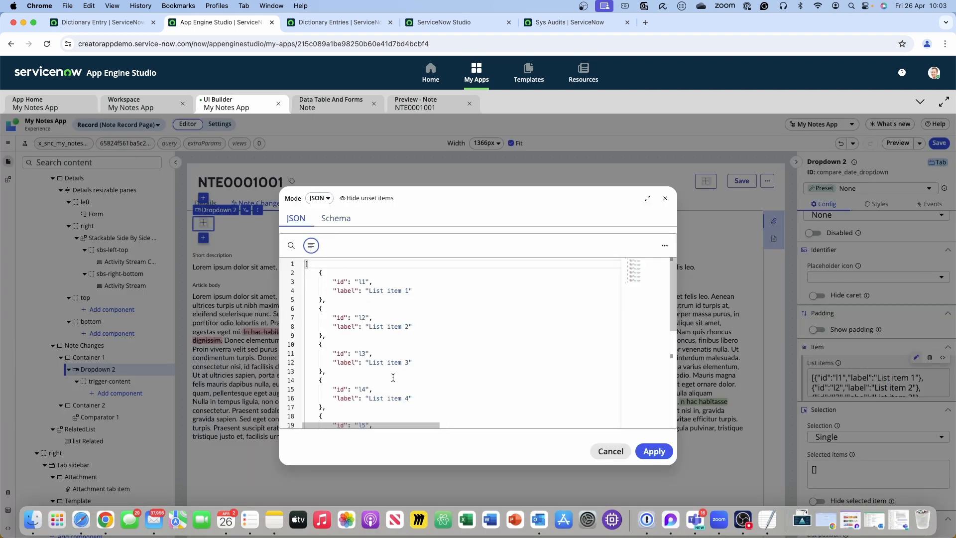
click(355, 372)
key(super+a)
key(super+c)
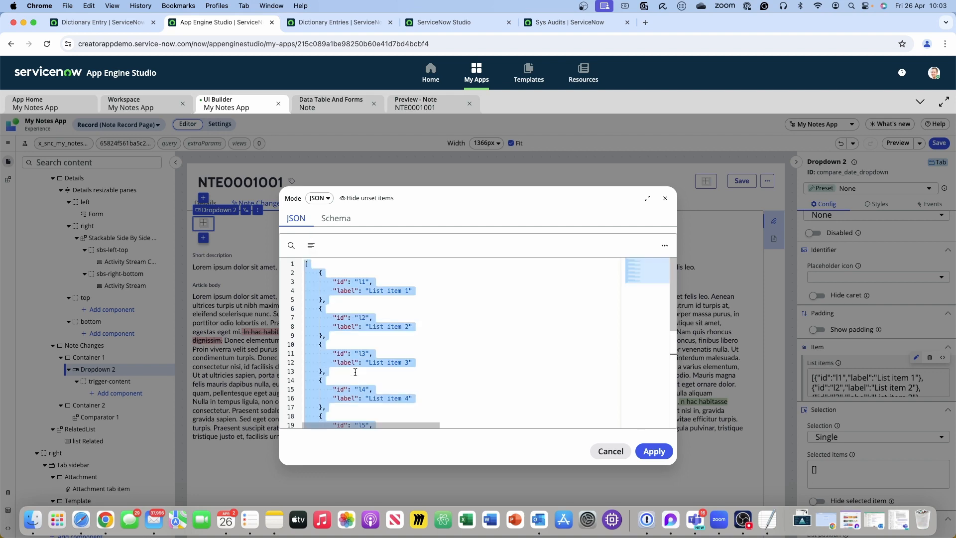
Close the List items editor and add a client state parameter named compareDates to the page
click(667, 199)
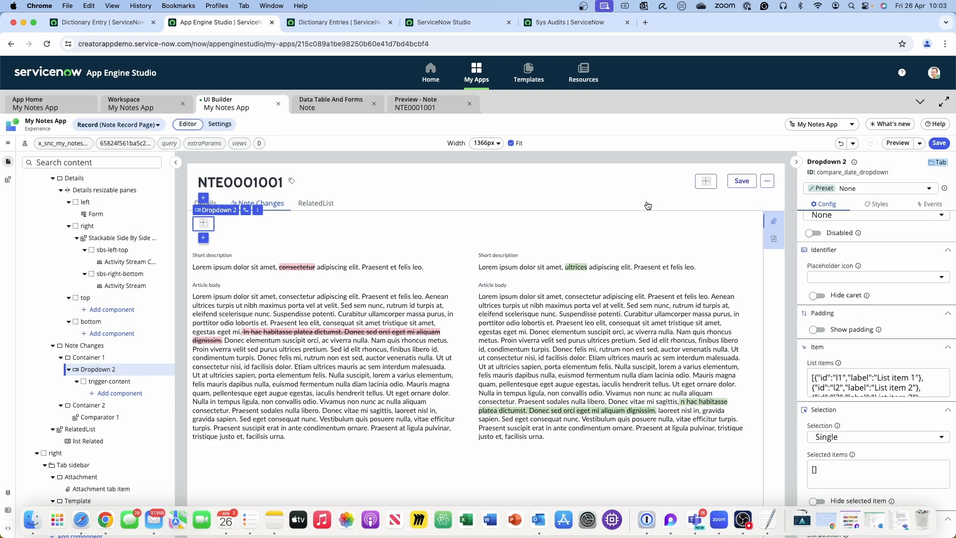
click(8, 495)
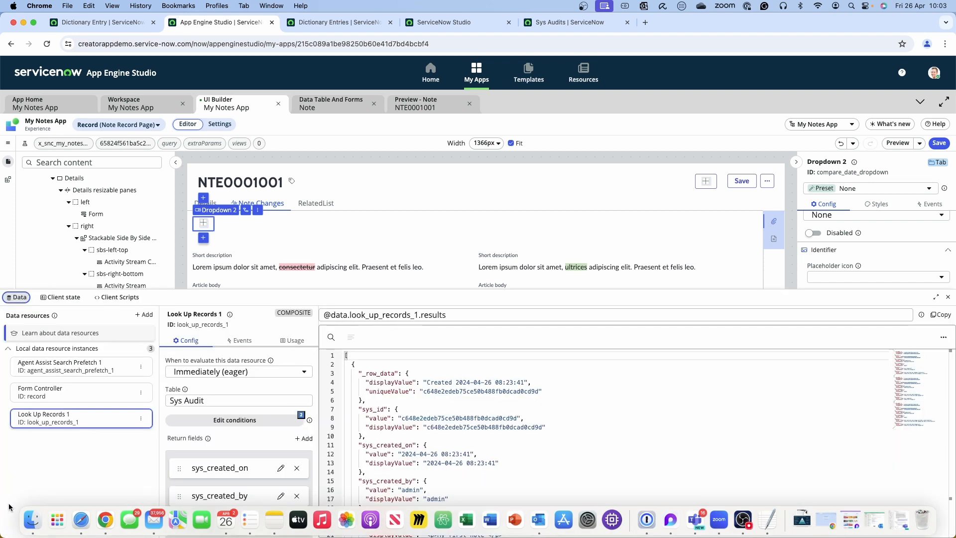
click(59, 298)
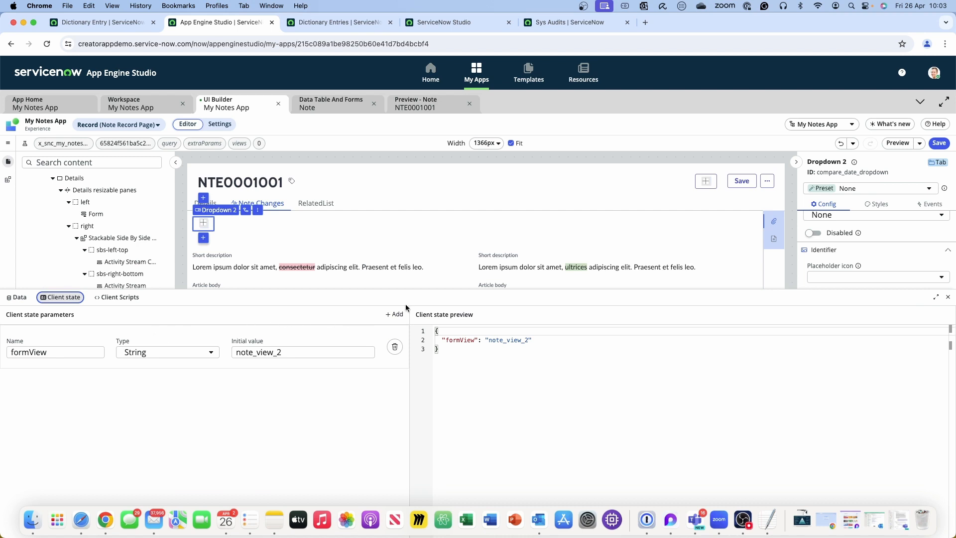
click(396, 315)
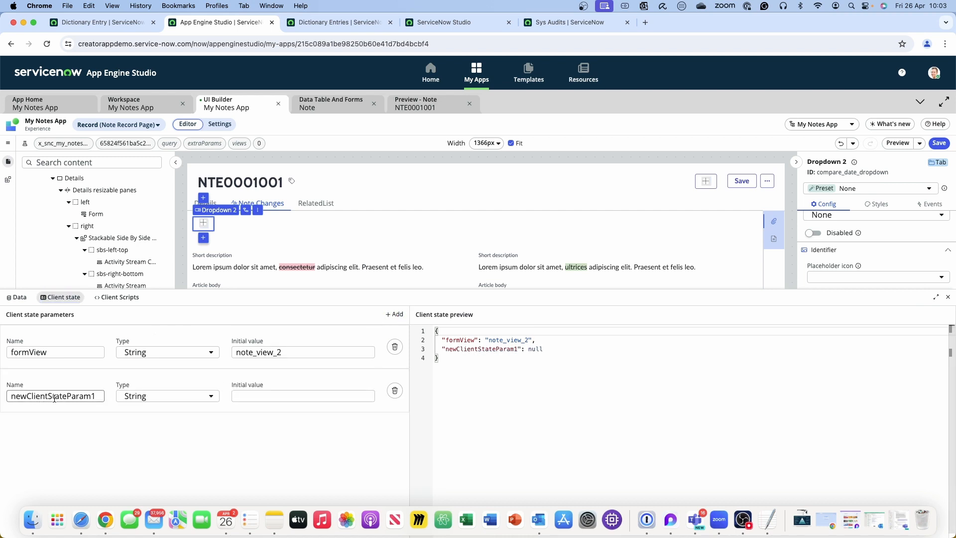
drag(98, 397, 4, 397)
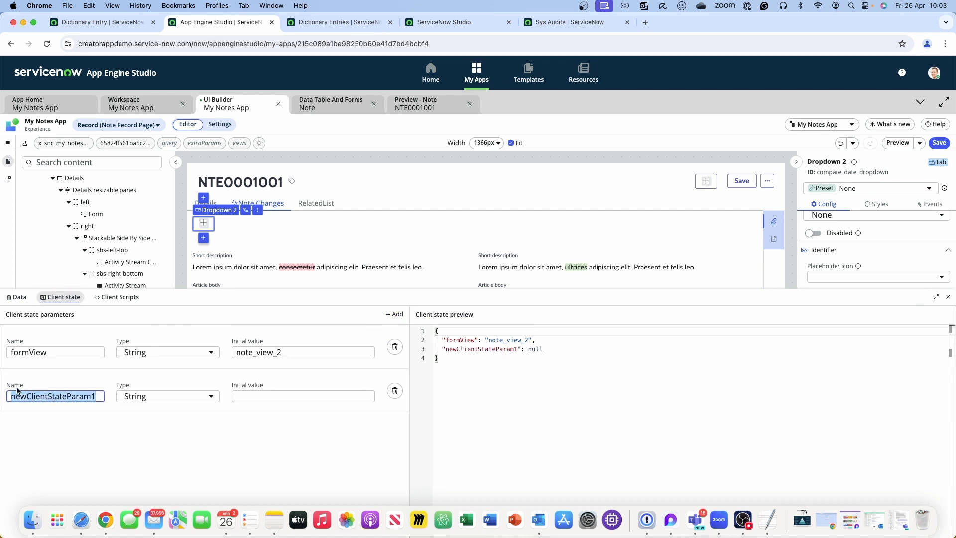
text(drop)
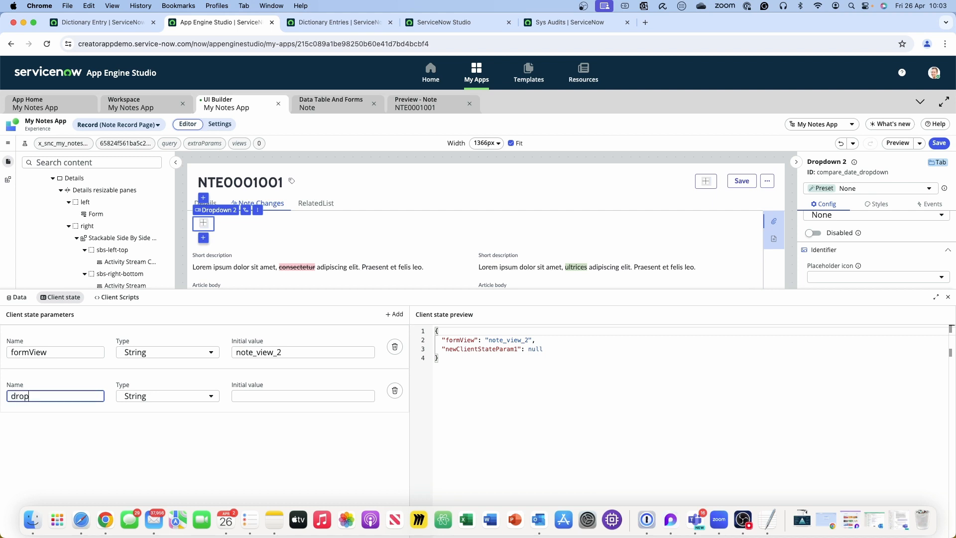
text(dow)
key(BackSpace)
key(BackSpace)
key(BackSpace)
key(BackSpace)
key(BackSpace)
key(BackSpace)
key(BackSpace)
text(compareDat)
Set the compareDates type to JSON and paste the copied list items array as its initial value in JSON mode
click(164, 399)
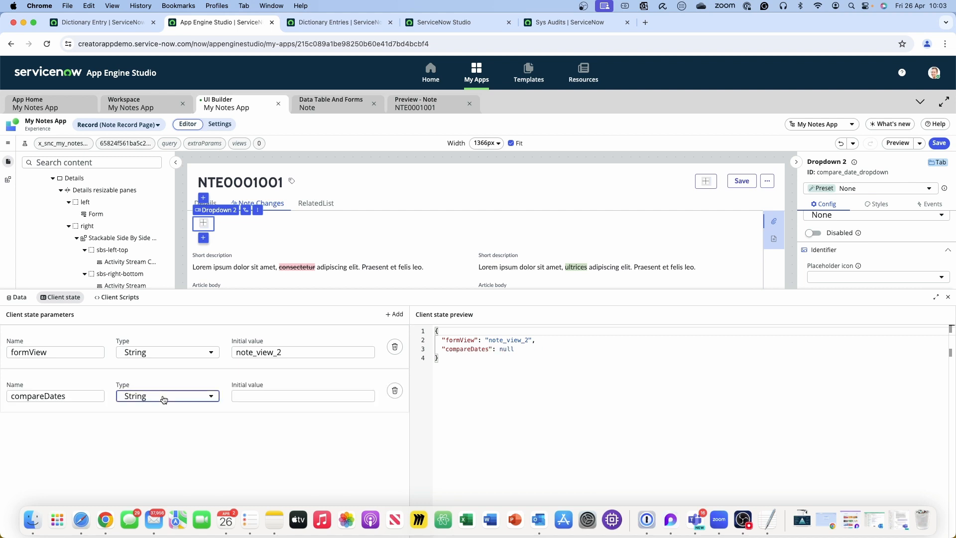
click(164, 399)
click(154, 455)
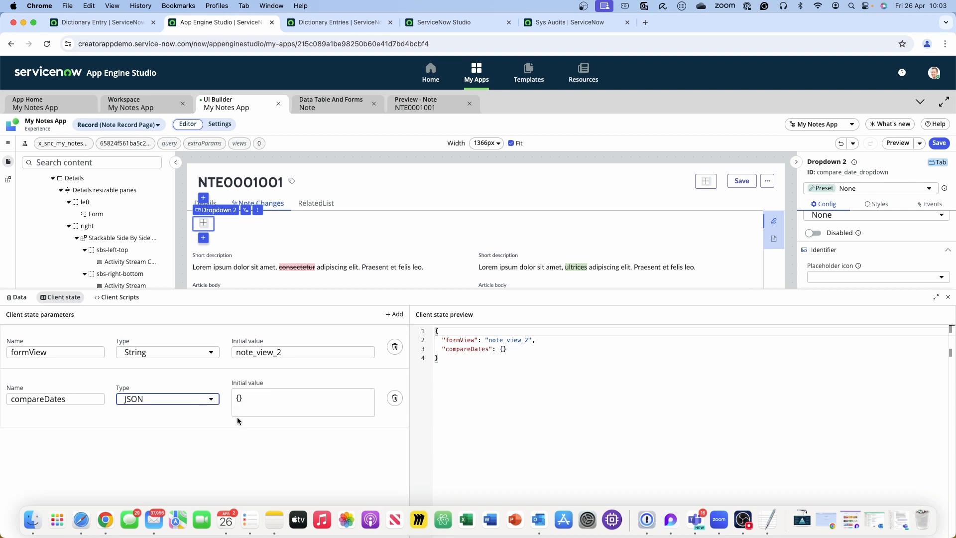
click(303, 401)
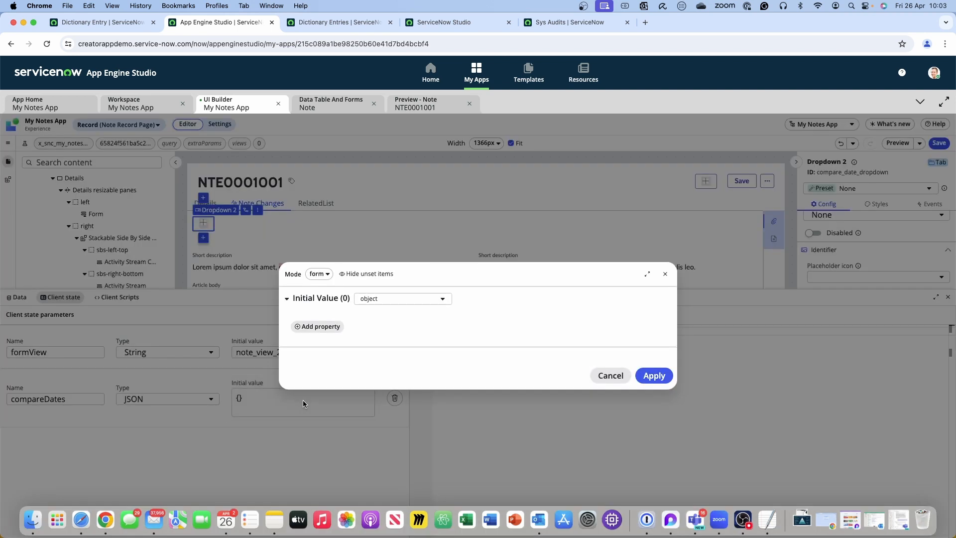
click(322, 274)
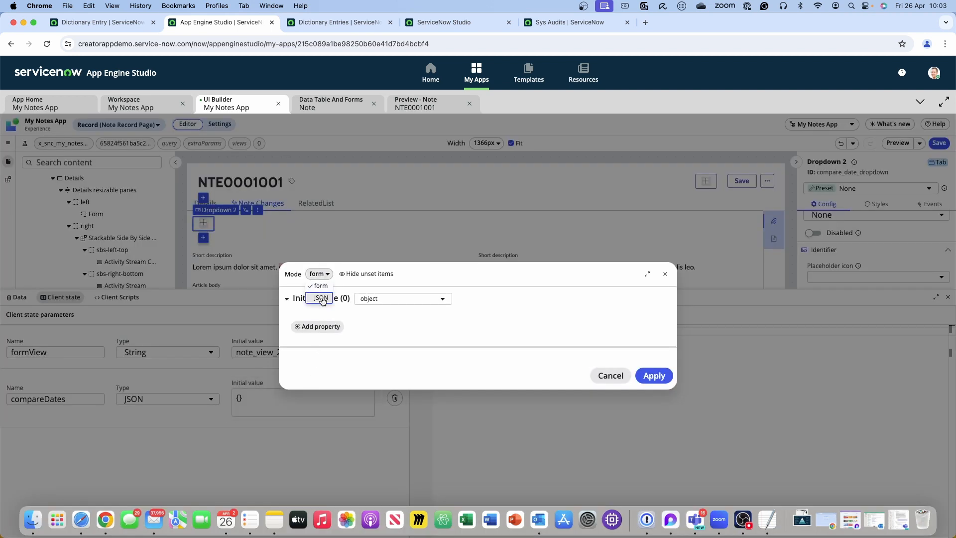
click(322, 299)
click(292, 263)
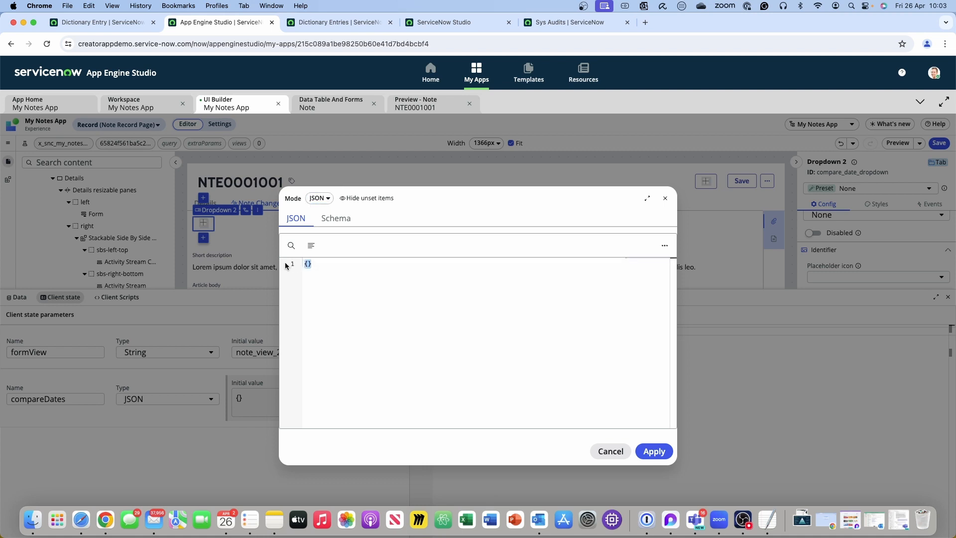
key(super+v)
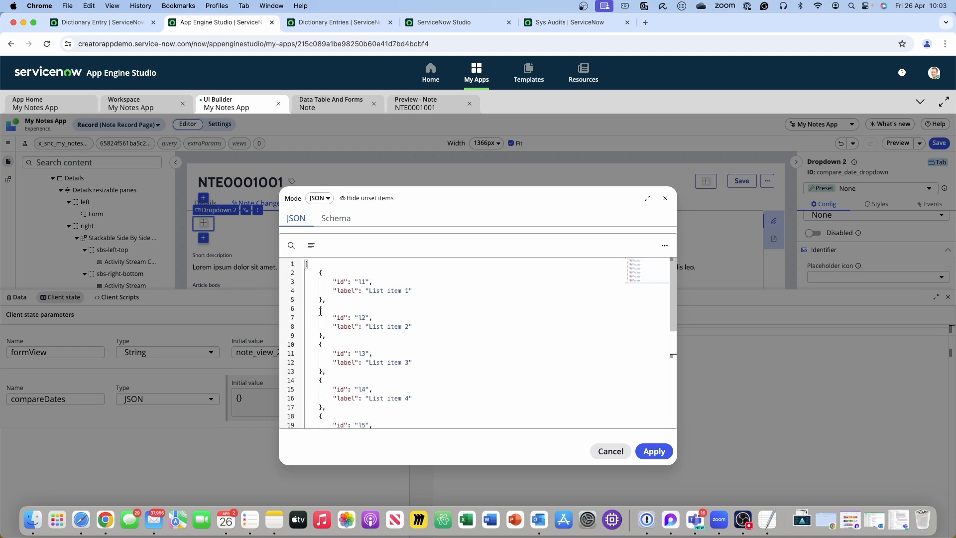
Remove every entry after List item 1 from the compareDates initial value and apply it
drag(321, 311, 345, 406)
key(BackSpace)
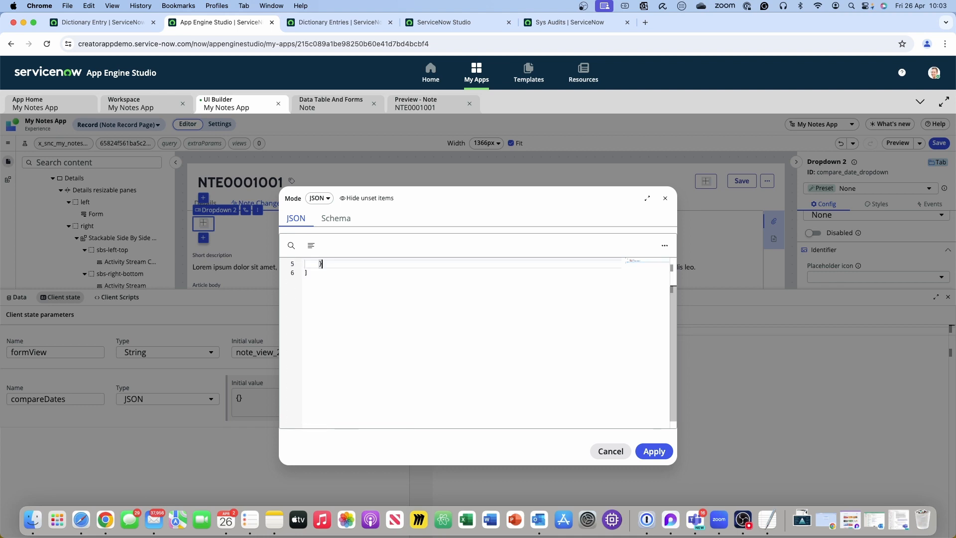
scroll(401, 372, up, 2)
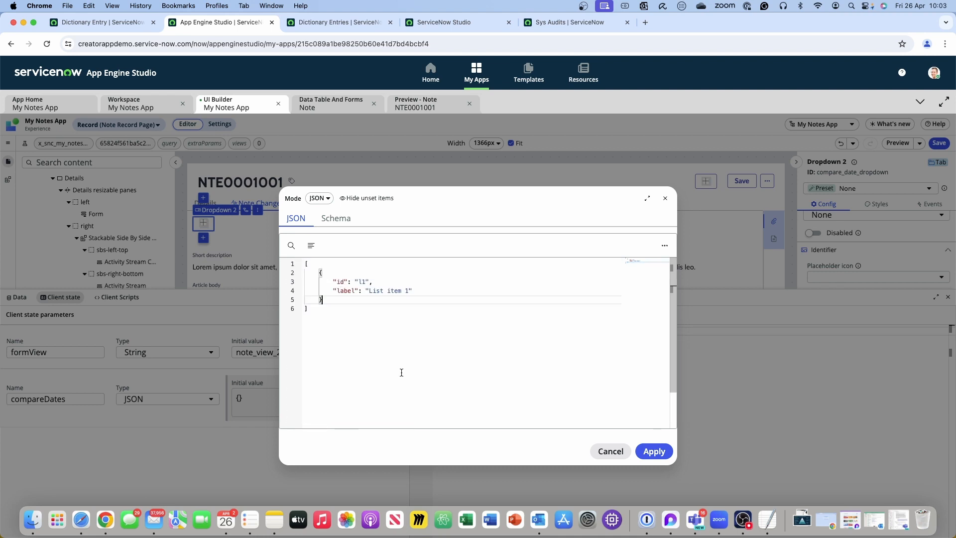
click(656, 454)
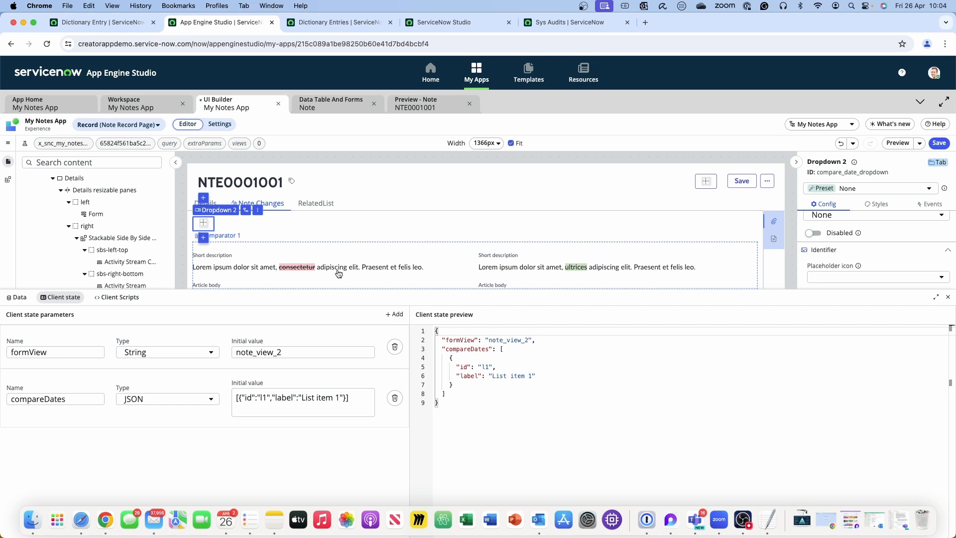
scroll(339, 273, down, 1)
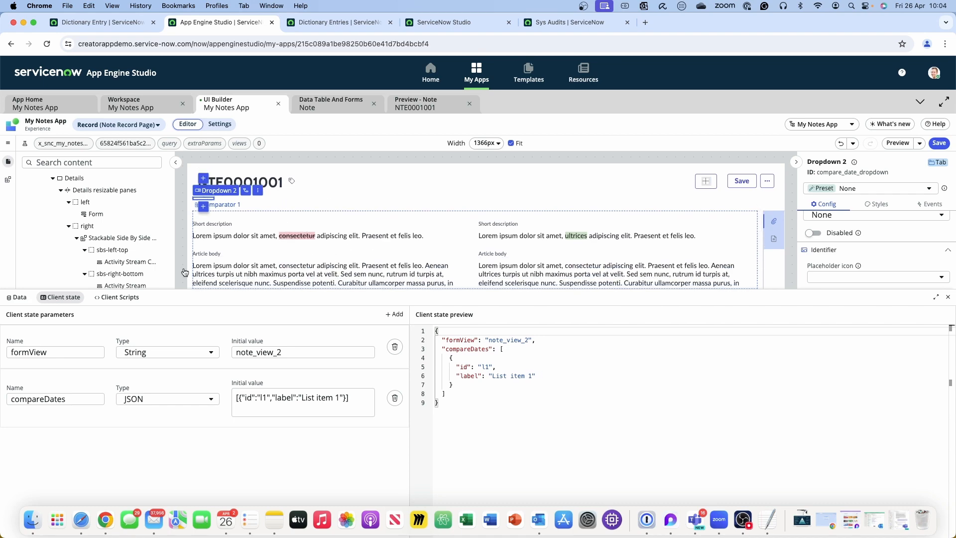
click(948, 297)
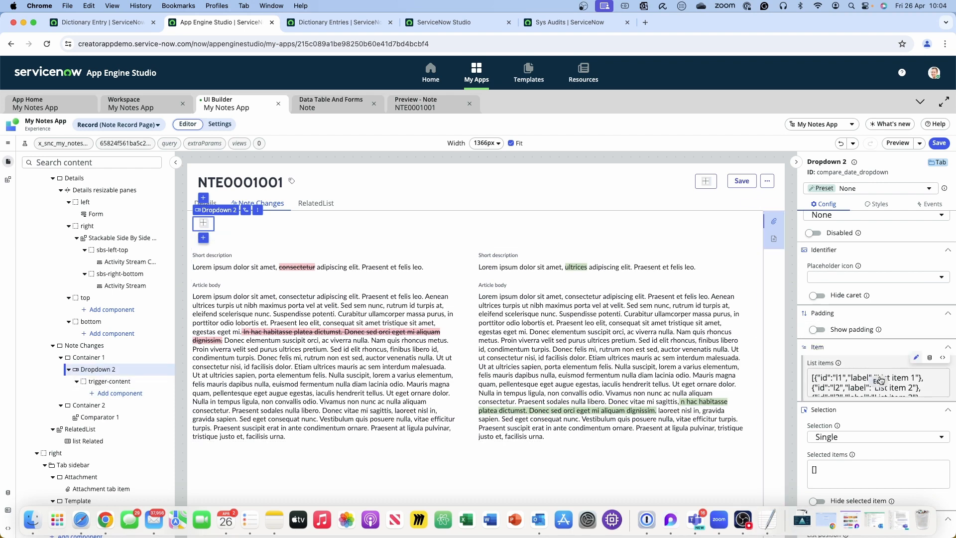
click(929, 357)
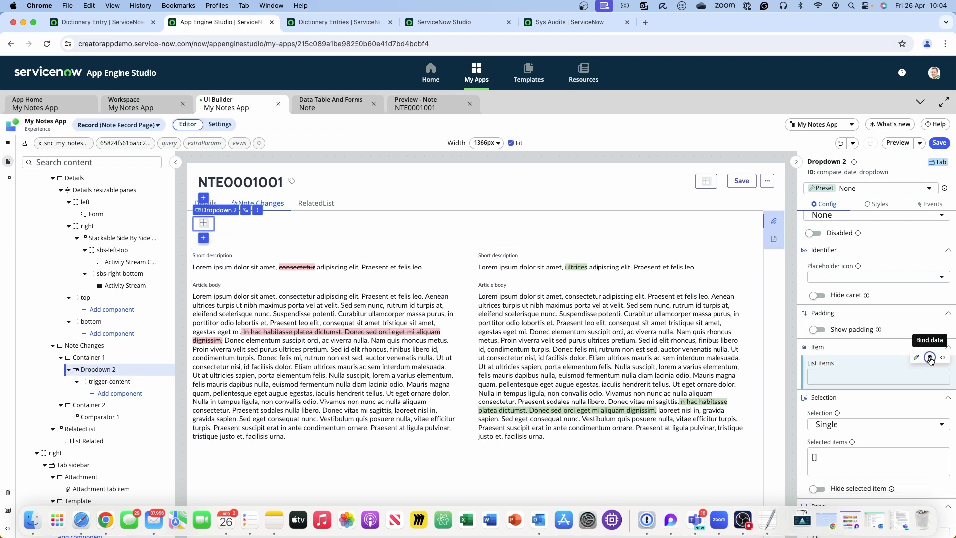
text(@)
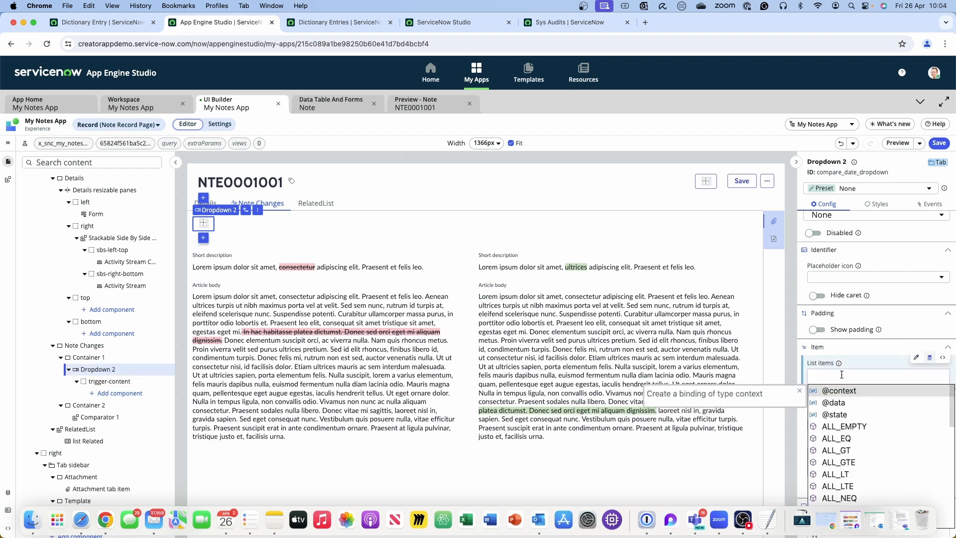
text(state.)
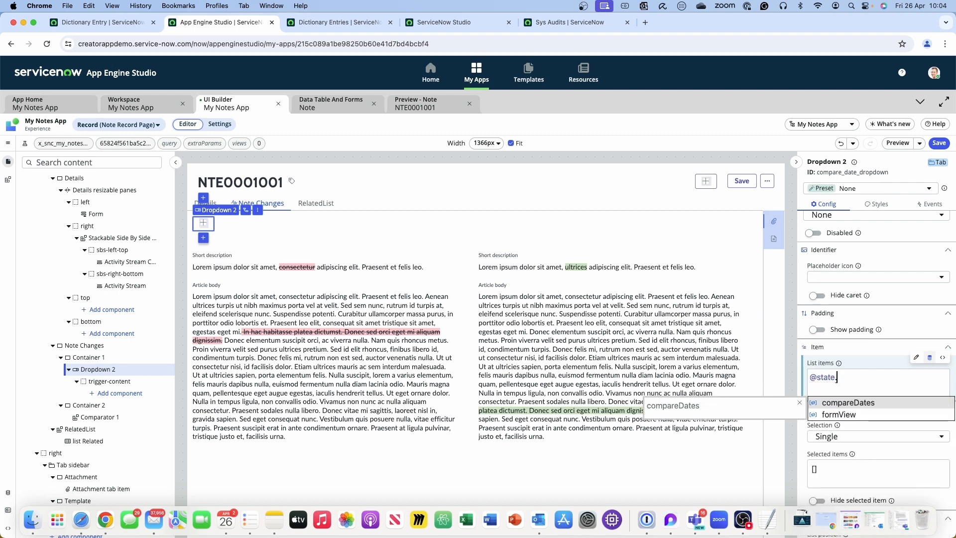
key(Return)
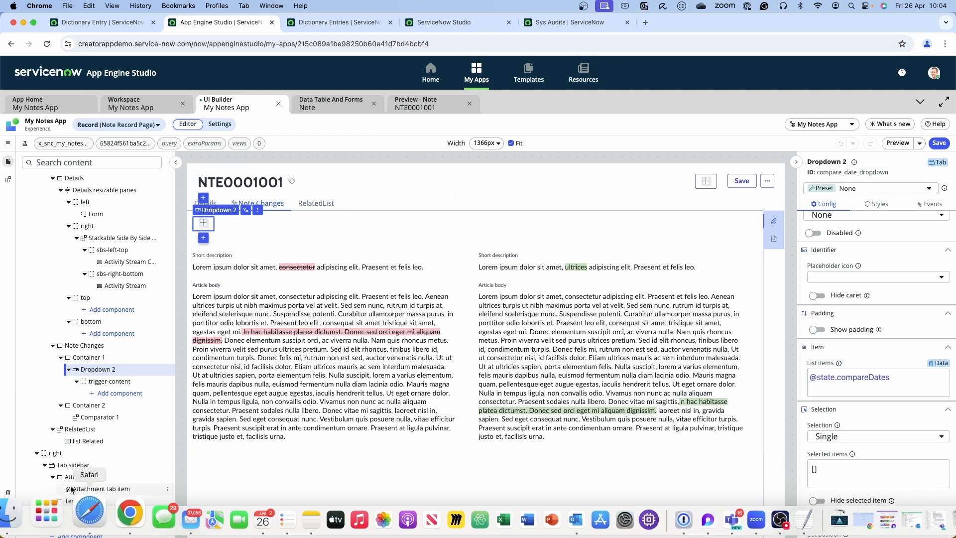
Add a page client script named populate compare dates and make room for code in its empty handler function
click(8, 512)
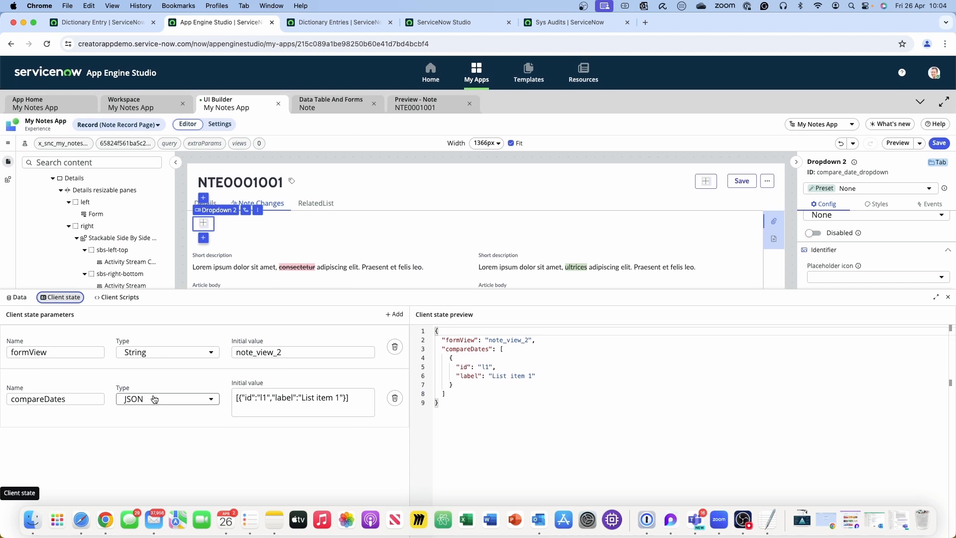
click(117, 297)
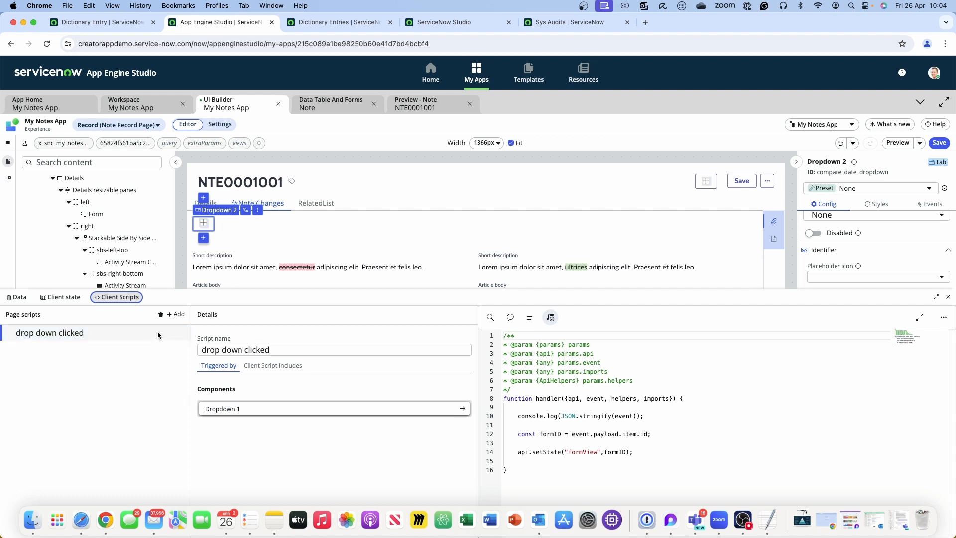
click(178, 315)
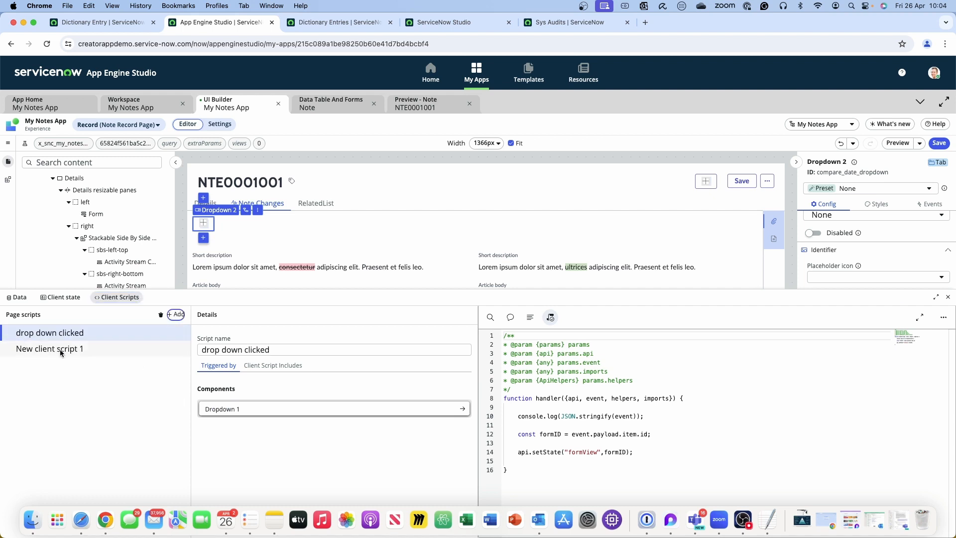
click(61, 350)
triple_click(215, 350)
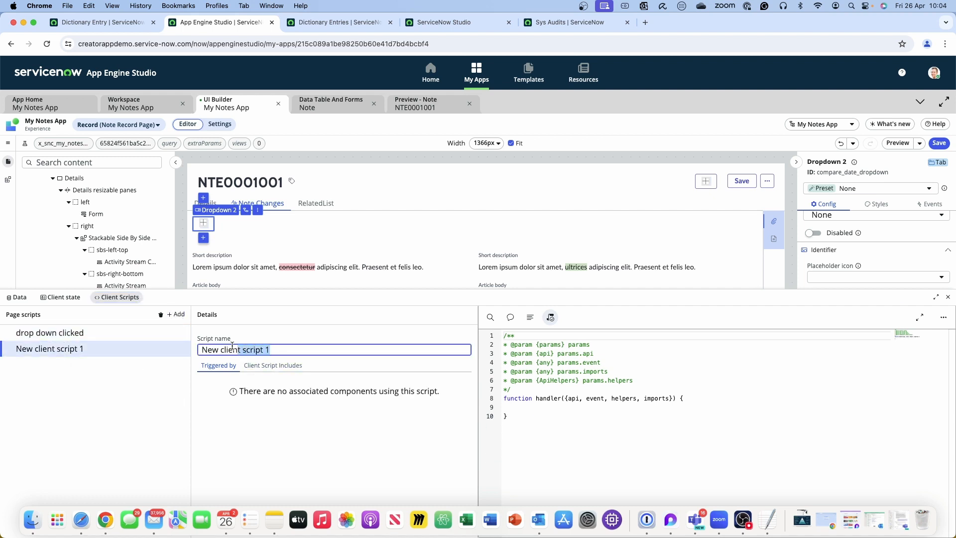
text(p)
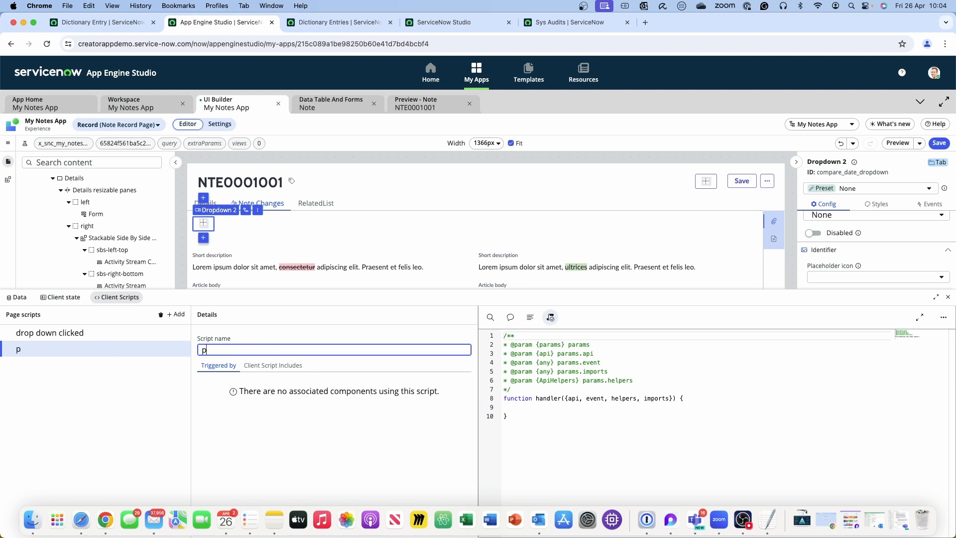
text(opulate coma)
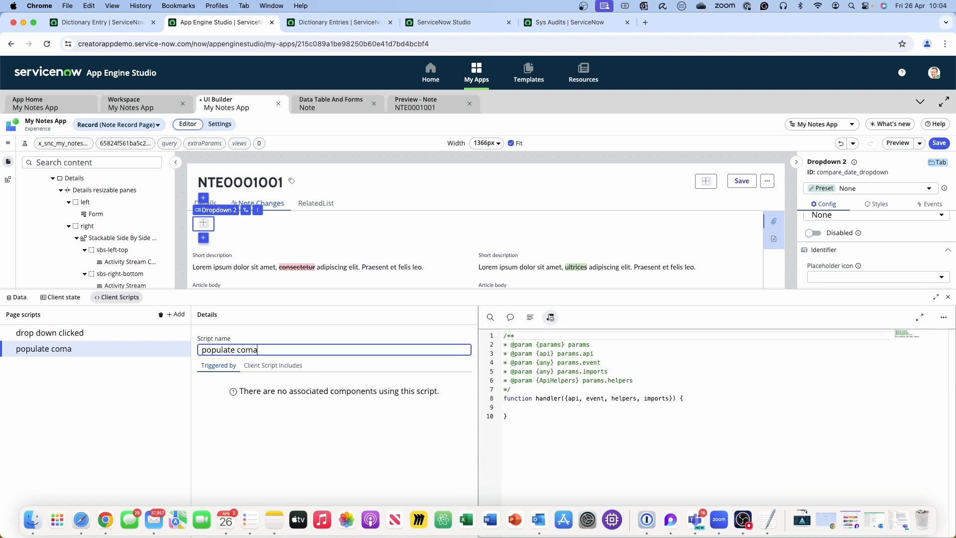
text(p)
text(r)
key(BackSpace)
key(BackSpace)
text(are date)
click(552, 407)
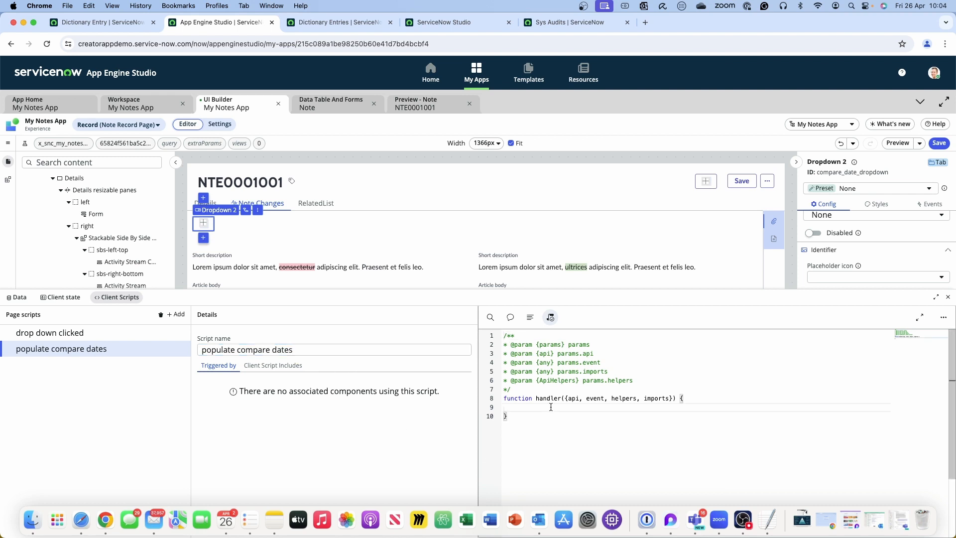
key(Return)
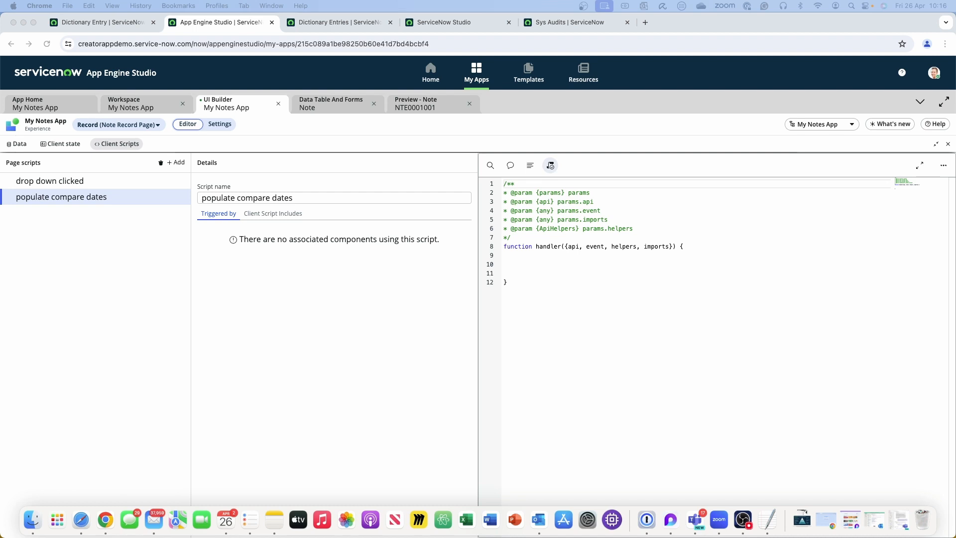
Review the structure of the audit_data results and declare an empty array named myArray in the populate compare dates handler
click(21, 145)
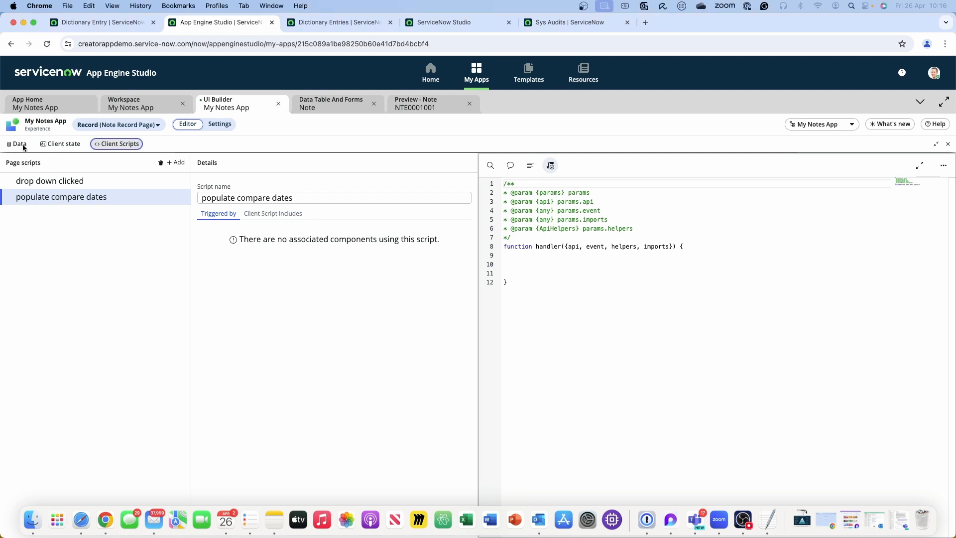
click(17, 146)
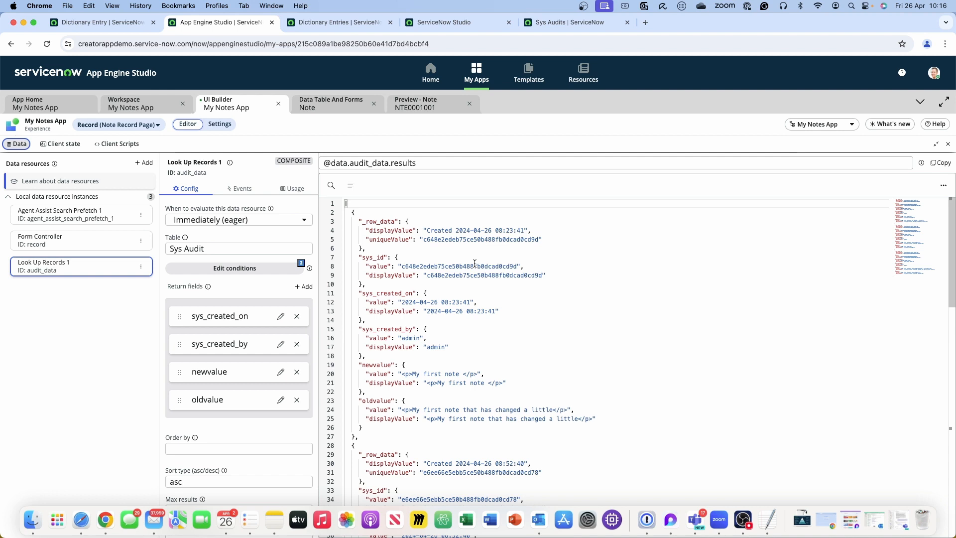
scroll(474, 263, down, 1)
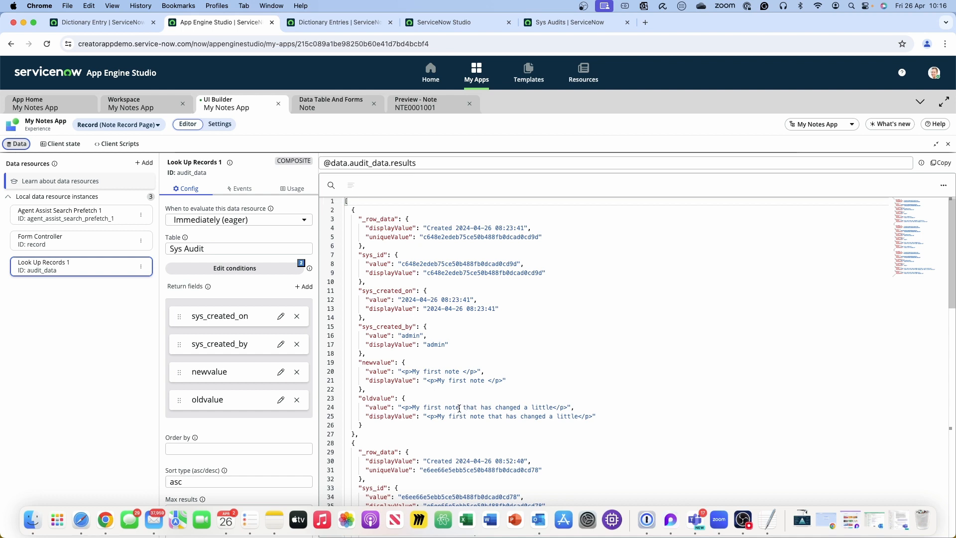
click(116, 144)
click(538, 263)
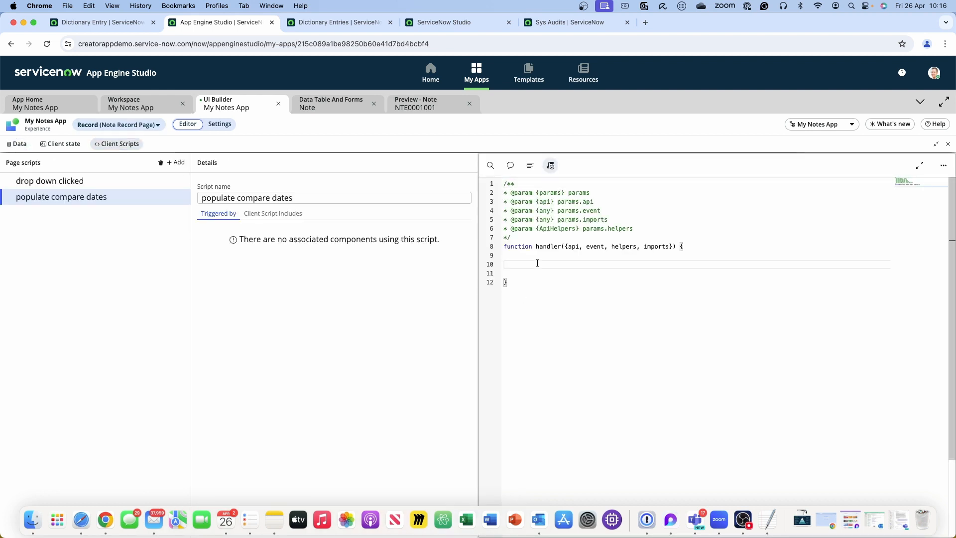
text(var)
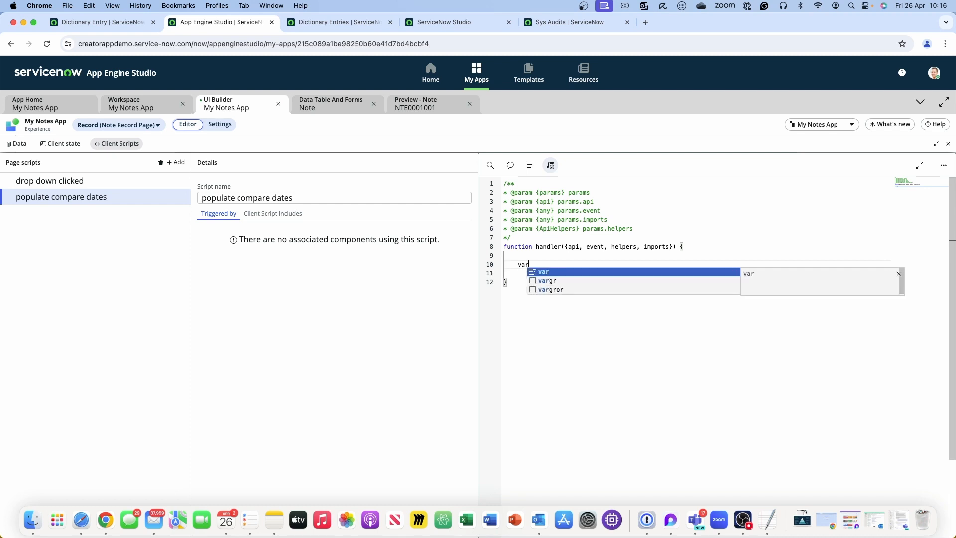
text( myArra)
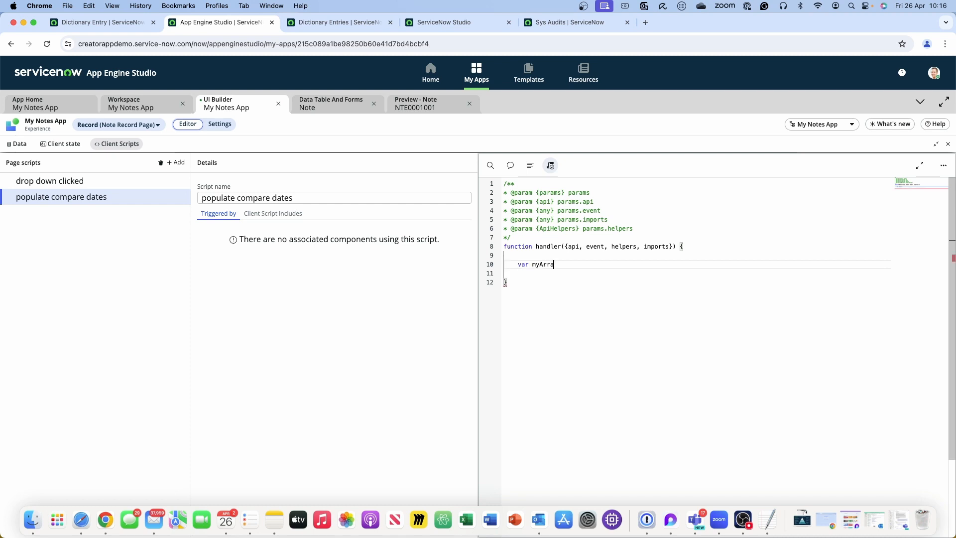
text(y = [];)
key(Return)
key(Return)
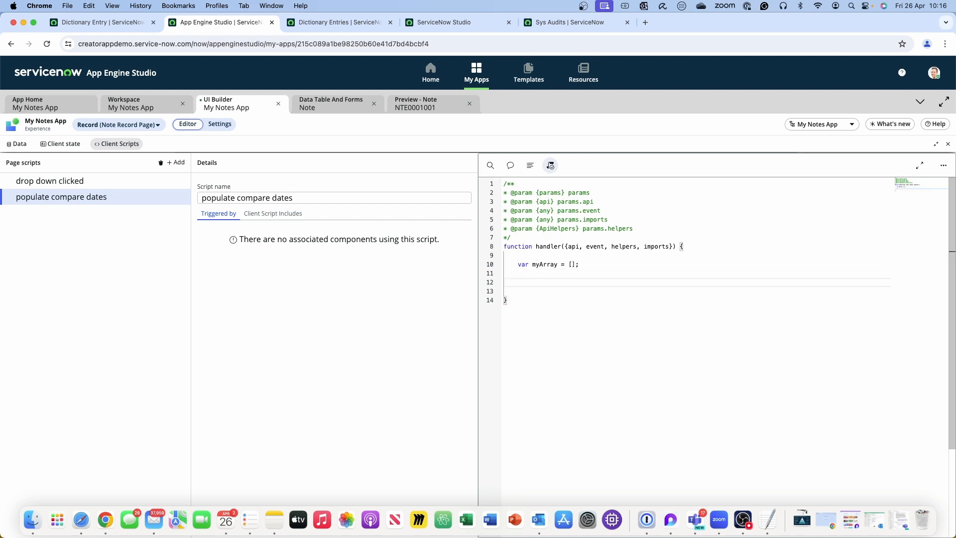
Add a forEach loop over api.data.audit_data.results with an arrow function taking item, leaving blank lines in its body
text(api.)
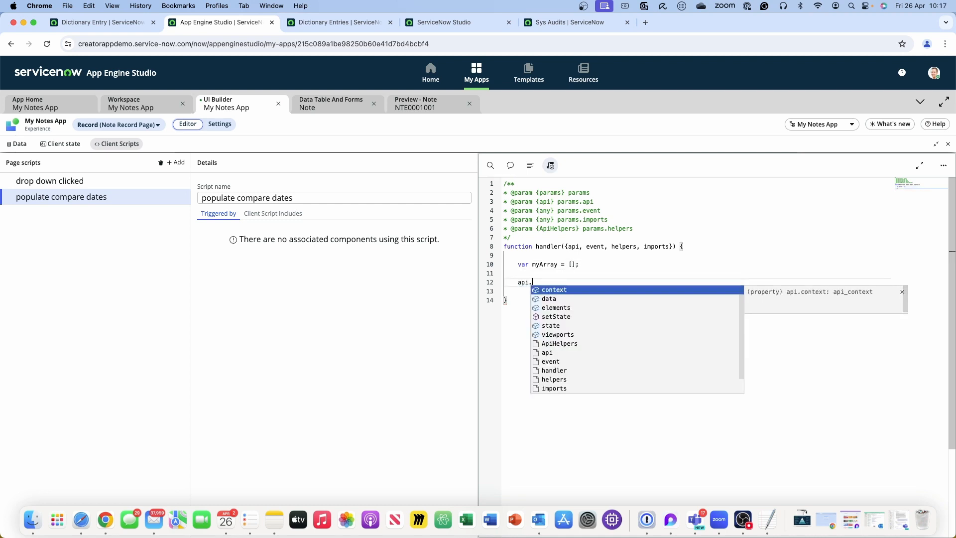
text(data.)
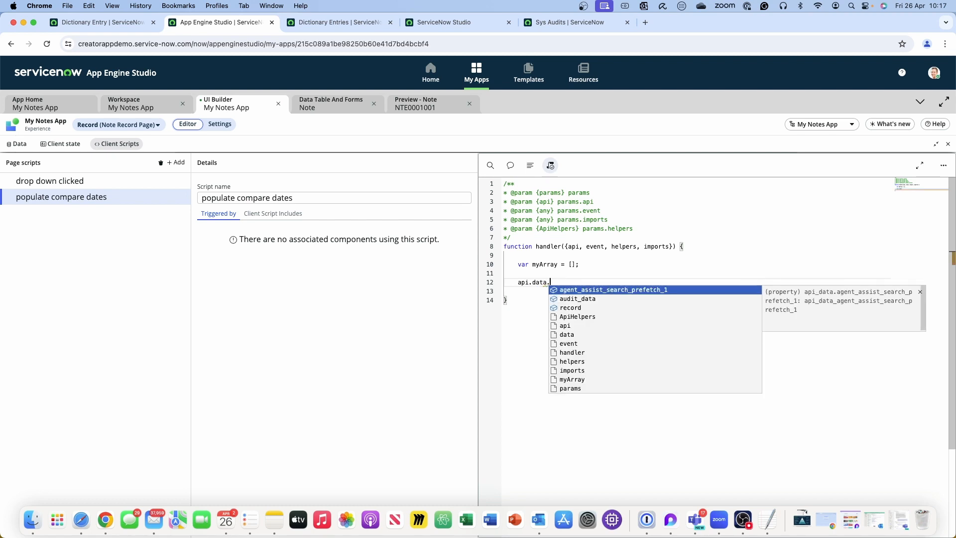
key(Up)
key(Return)
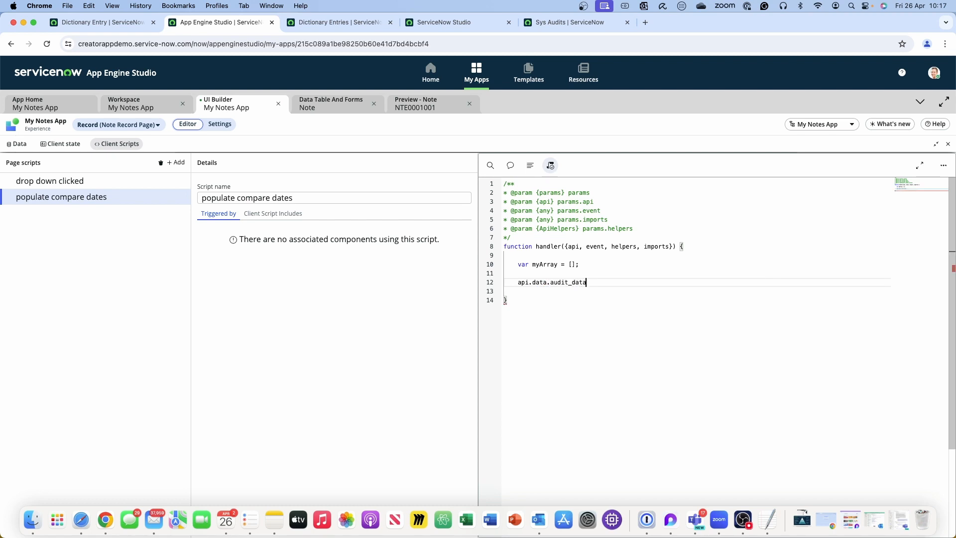
text(.re)
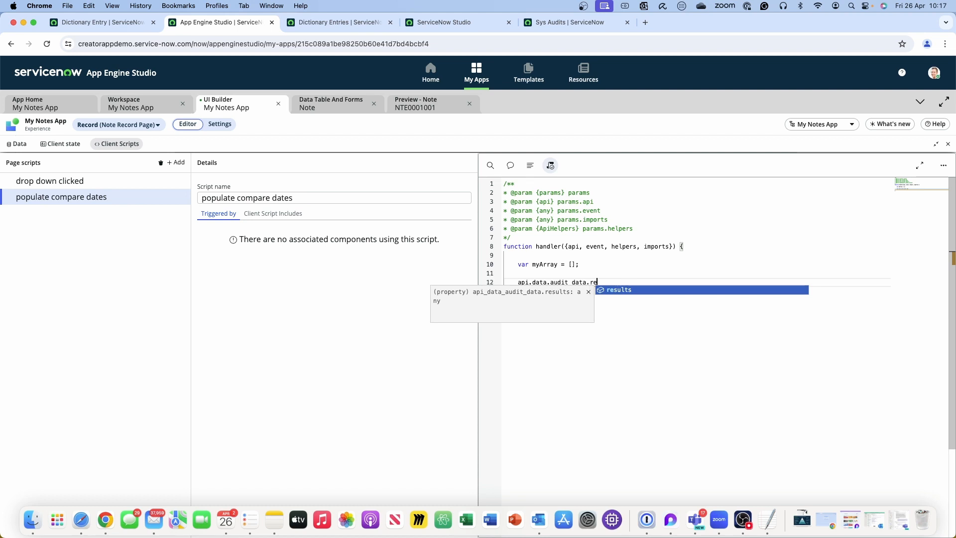
key(Return)
text(.for)
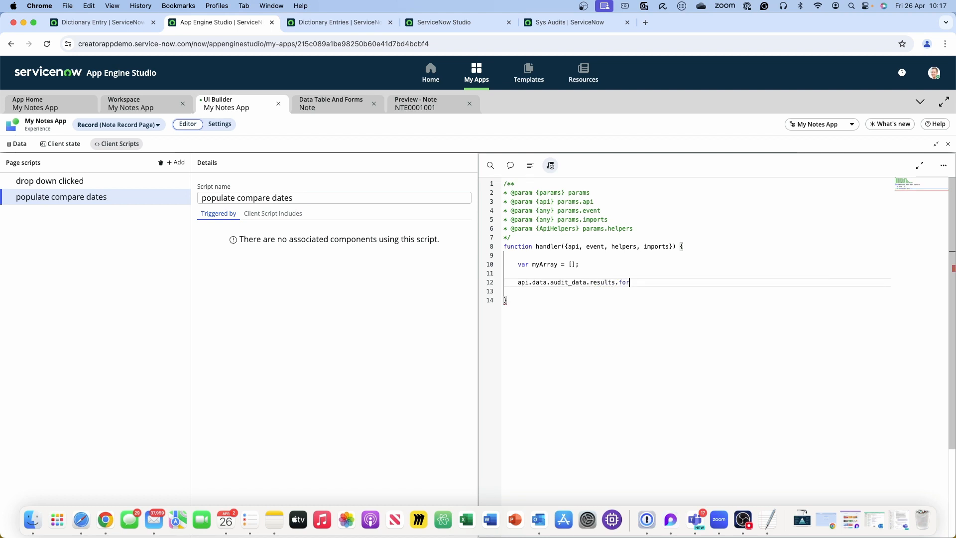
text(Eahc((item)
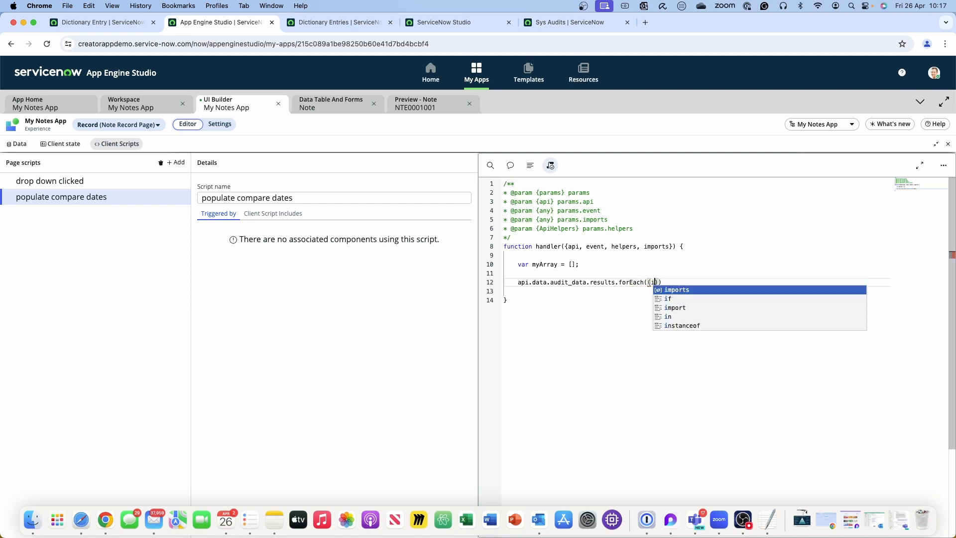
text() =)
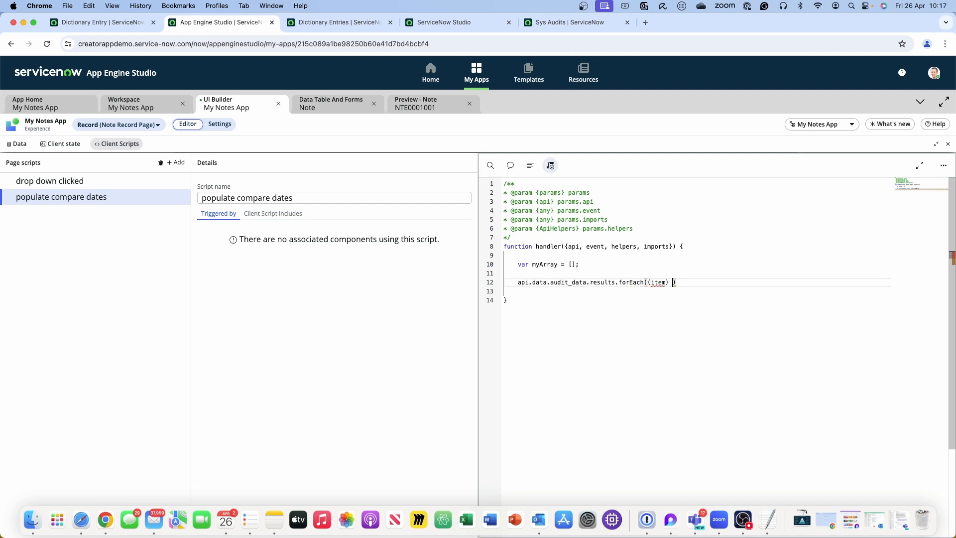
text(> {)
key(Return)
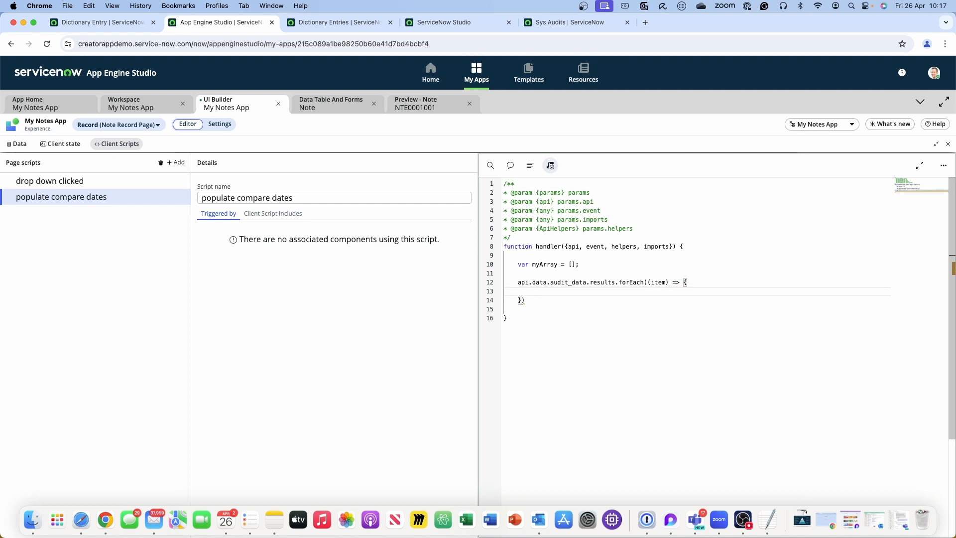
key(Return)
key(Return)
key(Up)
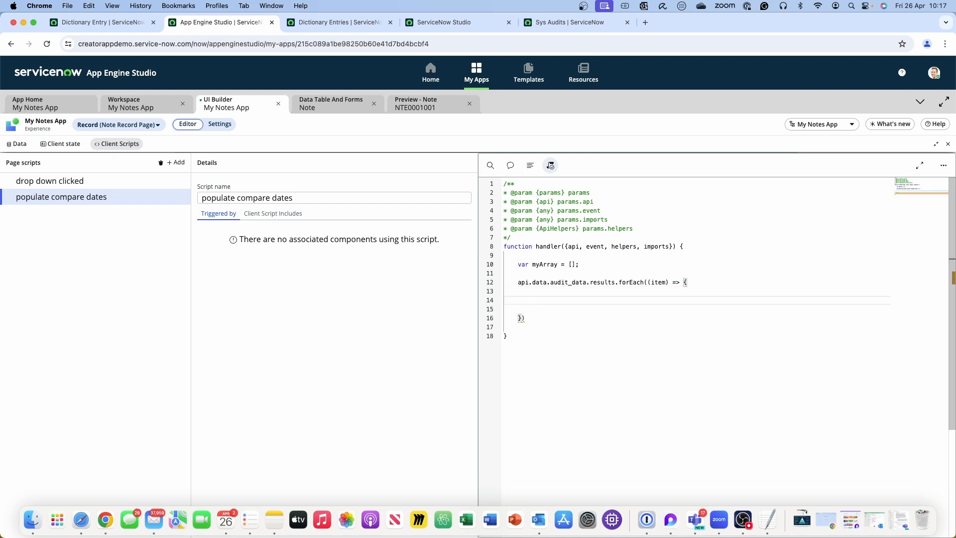
Declare a constant object named myItem inside the forEach loop
text(cp)
key(BackSpace)
key(BackSpace)
key(BackSpace)
text(const myItem = {)
key(Return)
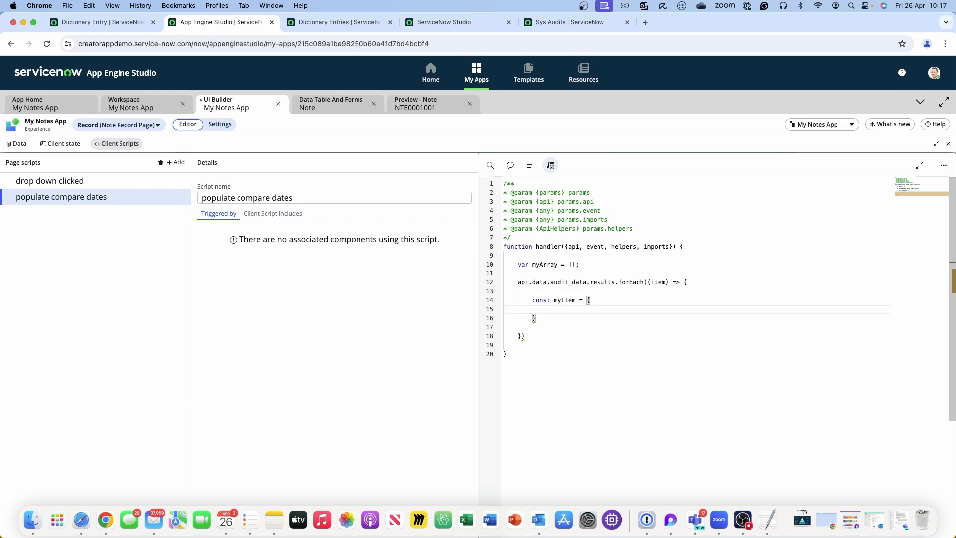
Add an "id" property to myItem set to item.sys_id.value, copying the sys_id field name from the audit_data results
text("id": item.)
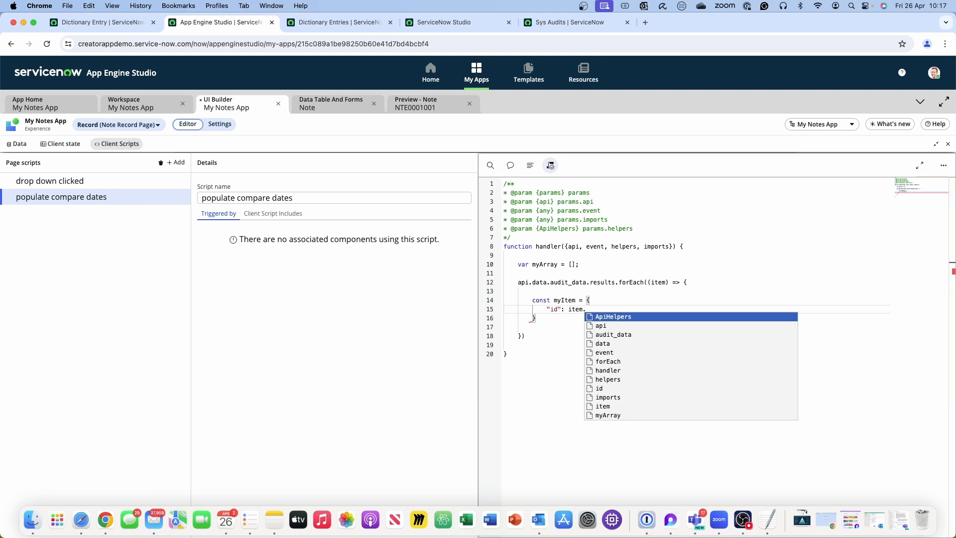
key(super+Tab)
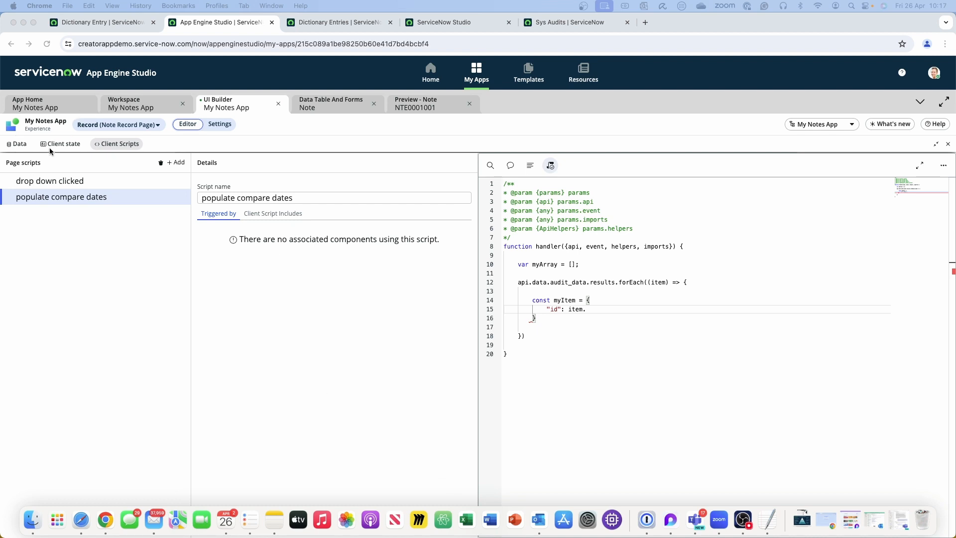
click(19, 144)
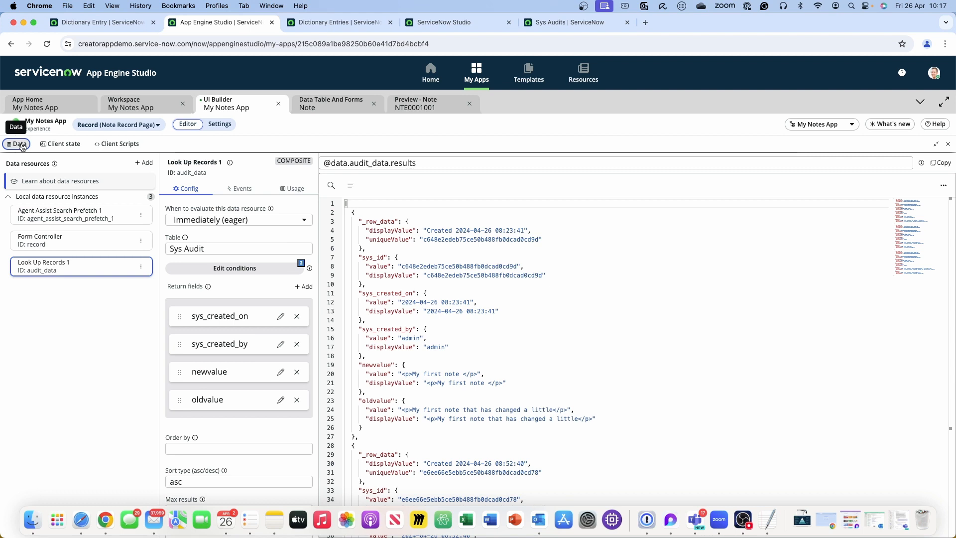
double_click(368, 257)
key(super+c)
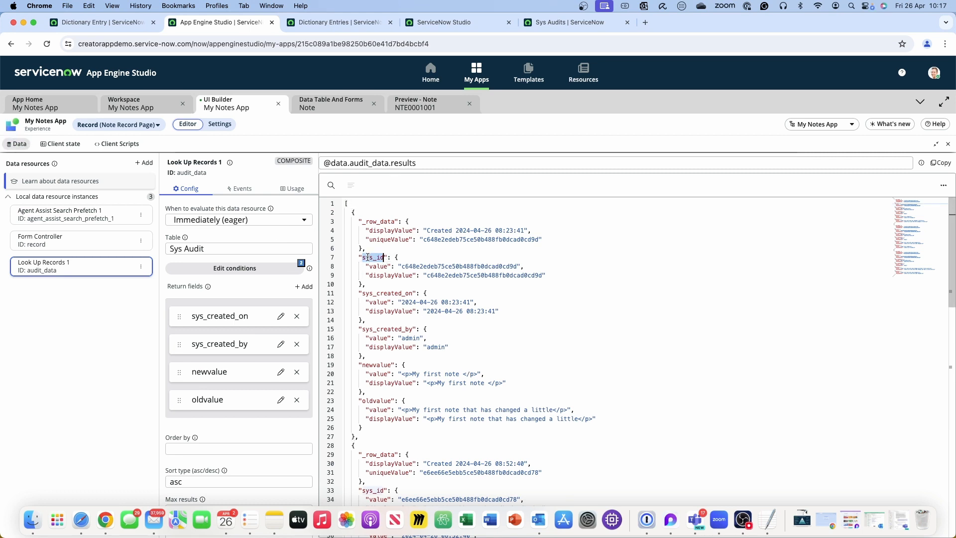
click(110, 145)
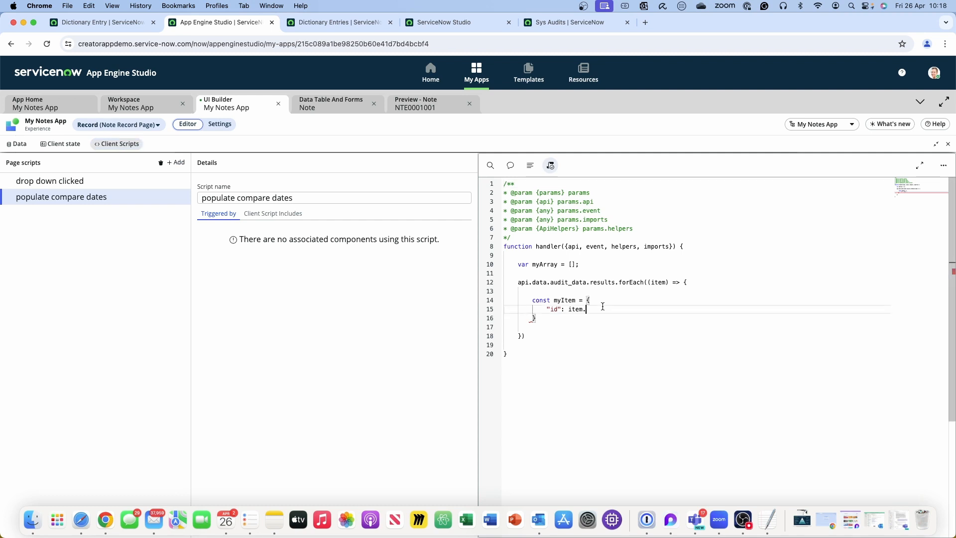
key(super+v)
text(.)
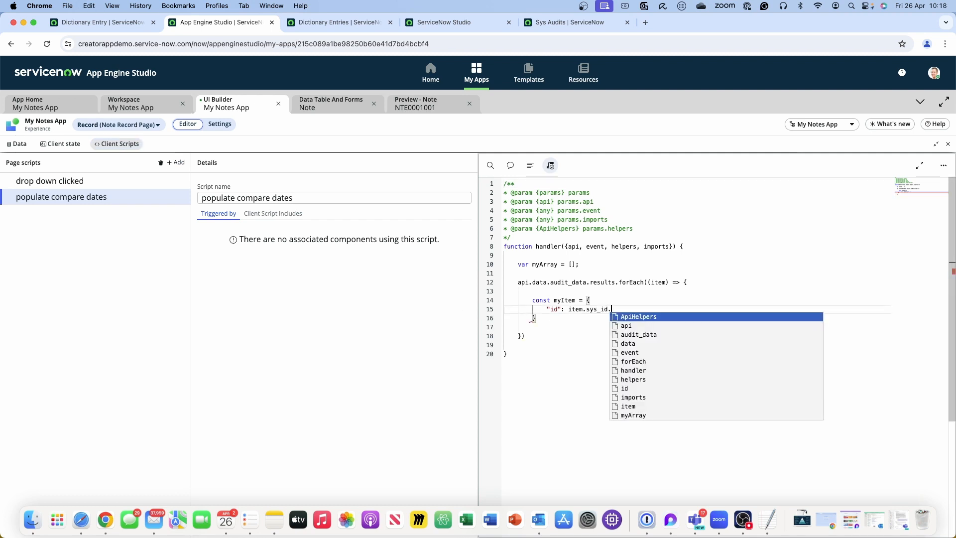
text(value)
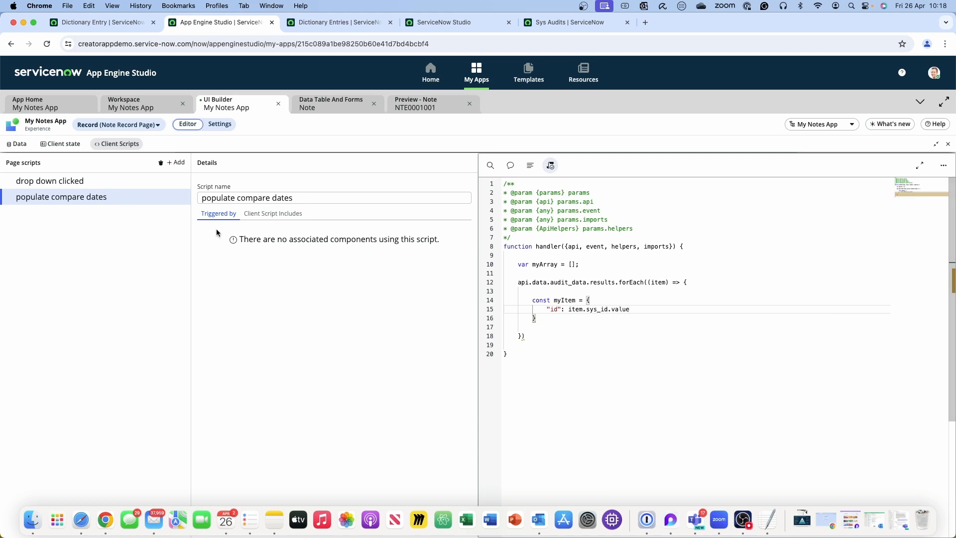
Recheck the audit_data results and add a "label" property to myItem set to item.user.displayValue
click(16, 144)
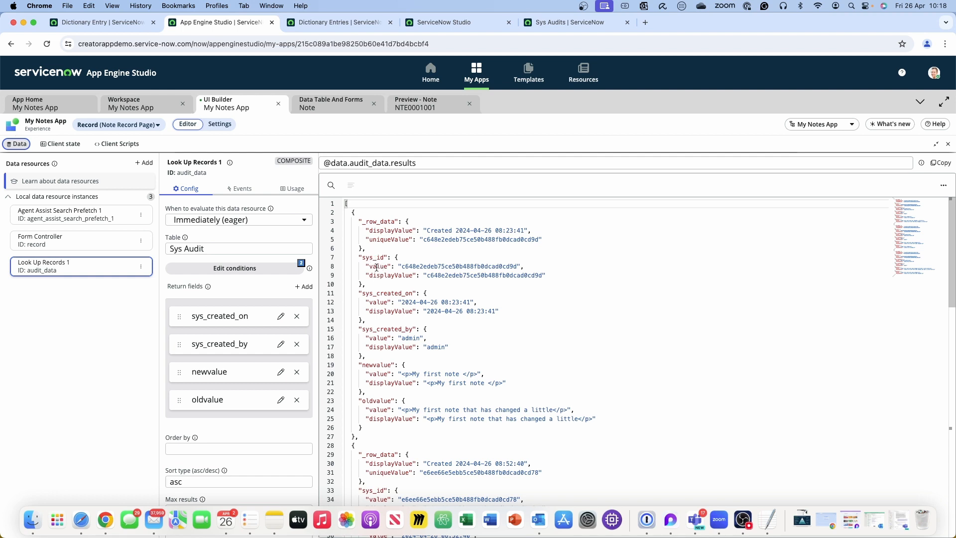
scroll(367, 268, down, 1)
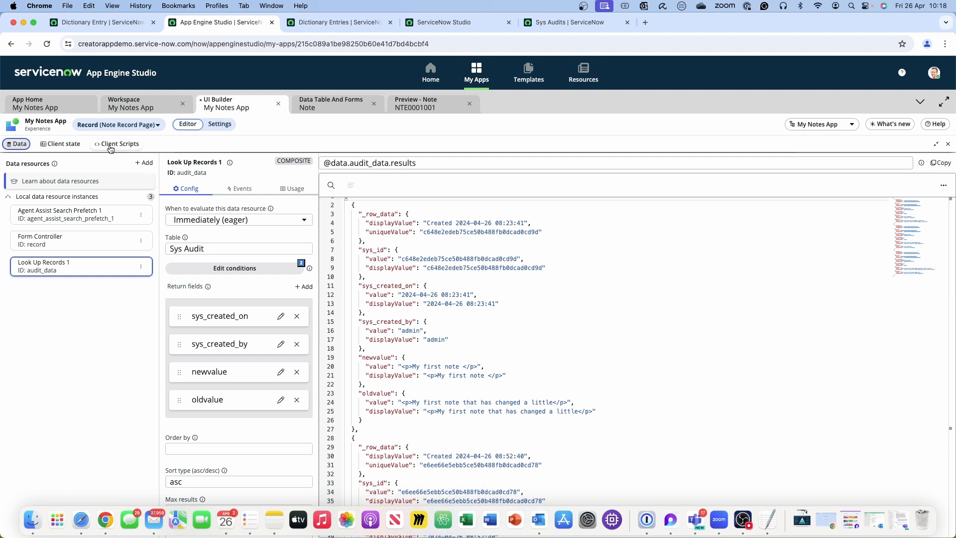
click(110, 147)
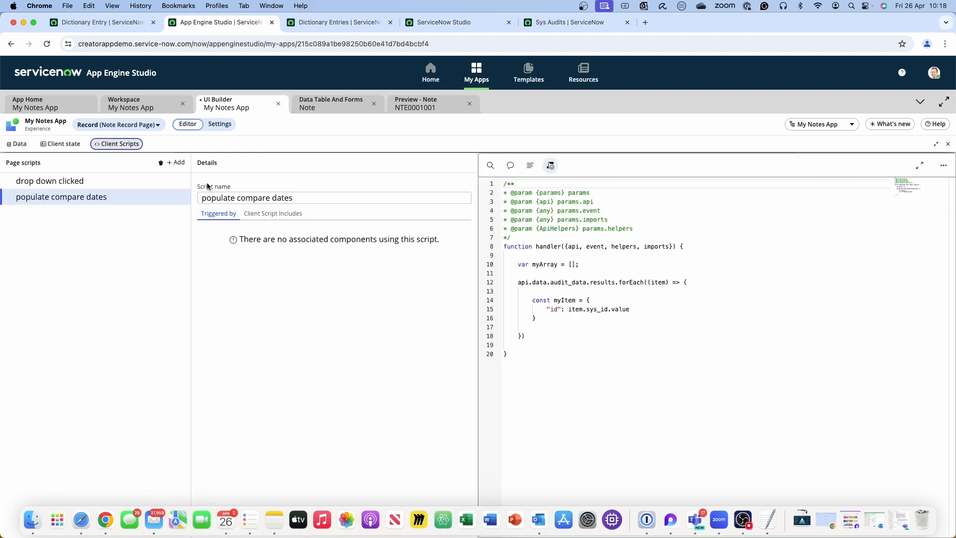
click(636, 309)
key(Return)
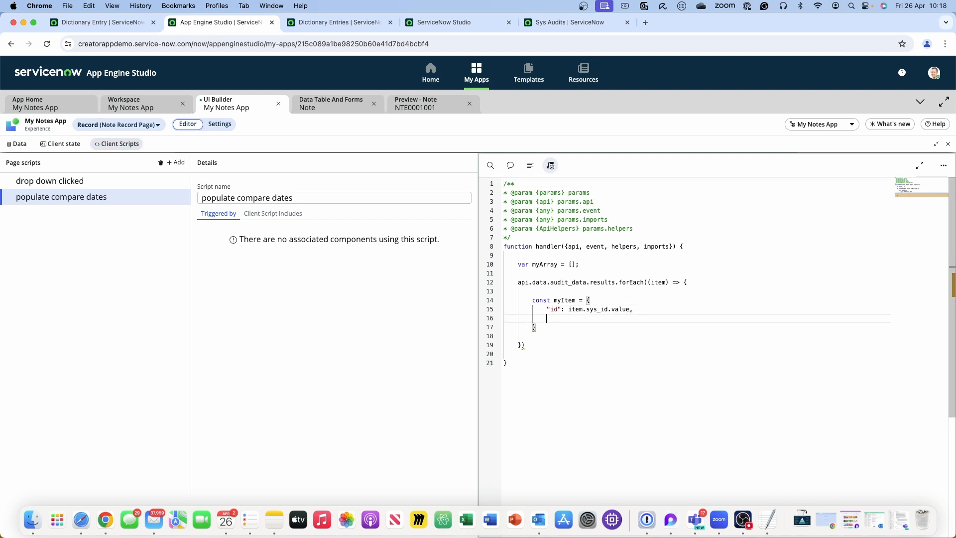
text("label": item)
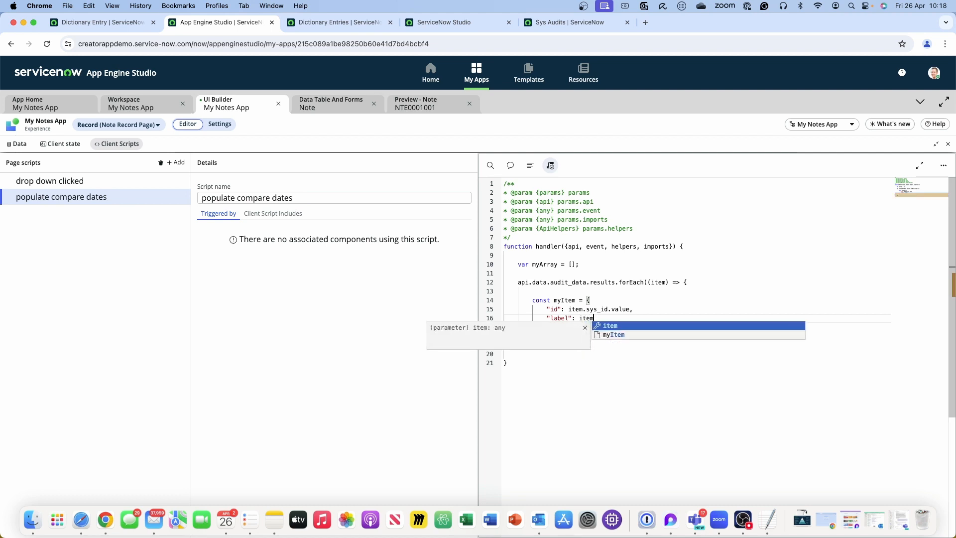
text(.)
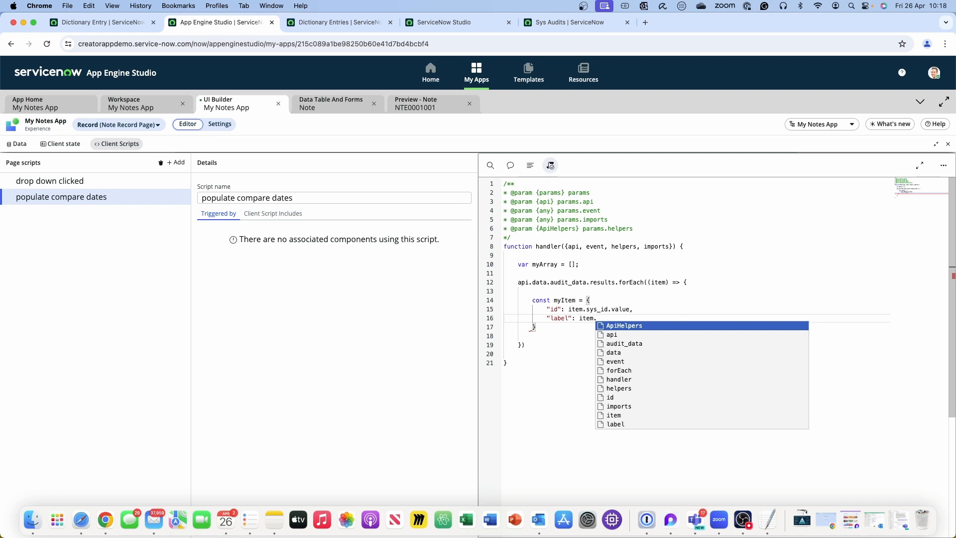
text(user)
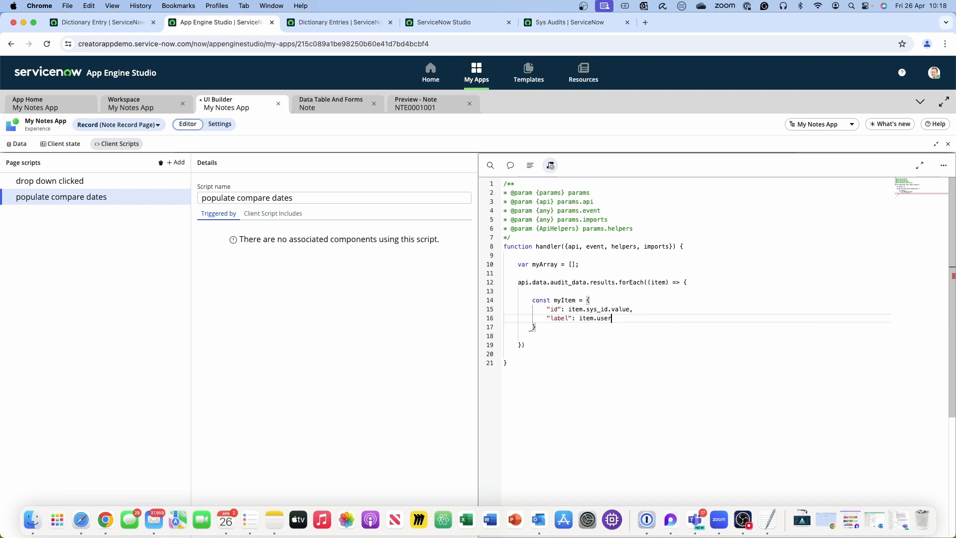
text(.displayValue)
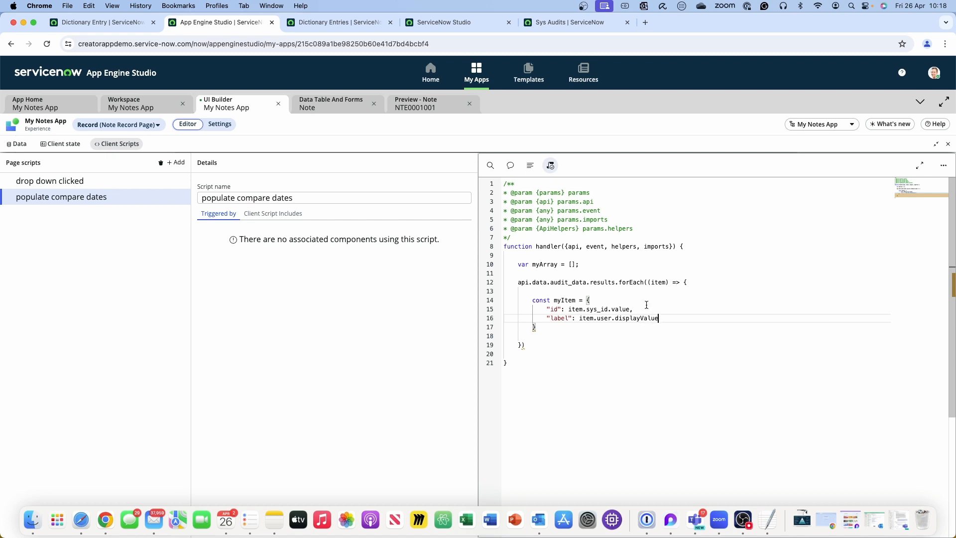
Check the audit_data results against the Sys Audits list, and add the User field to the return fields of Look Up Records 1
click(19, 144)
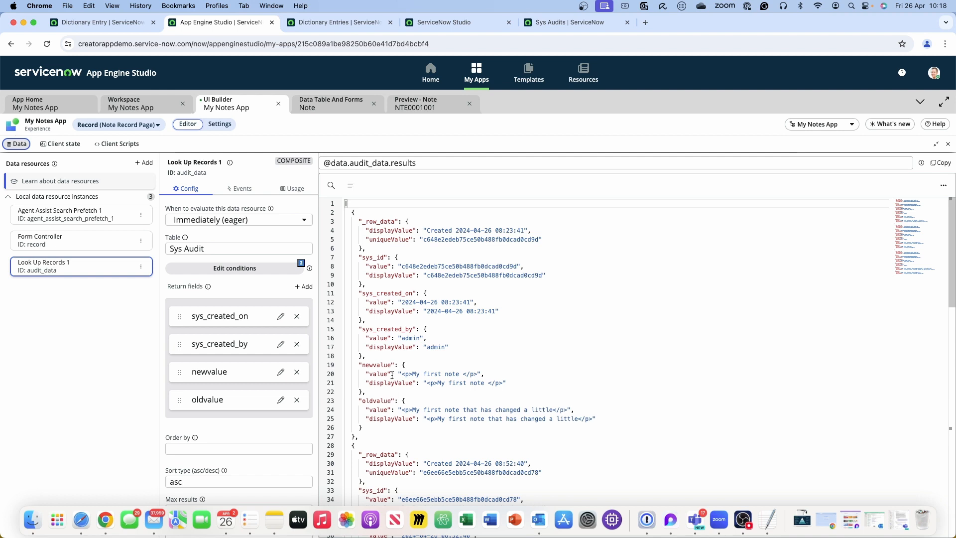
scroll(406, 319, down, 5)
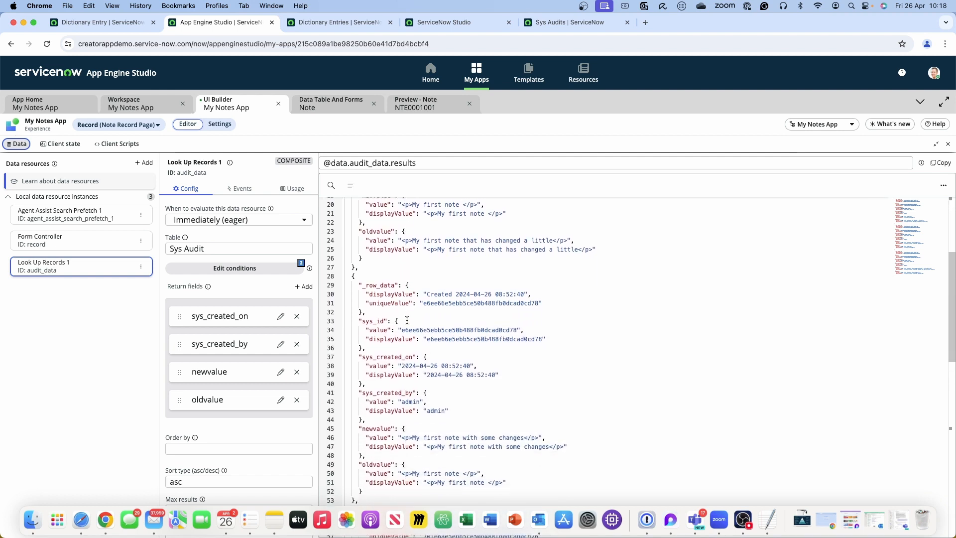
scroll(405, 382, down, 3)
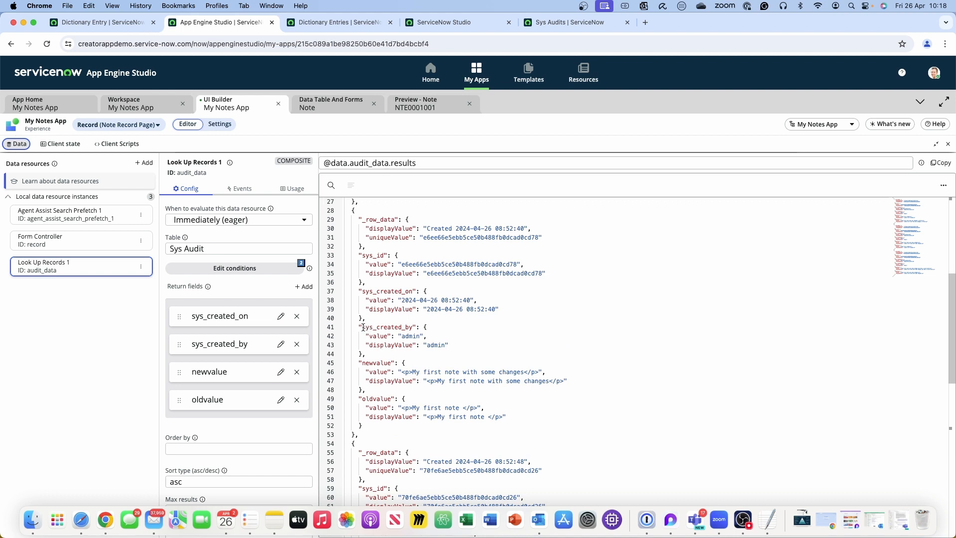
drag(362, 326, 410, 324)
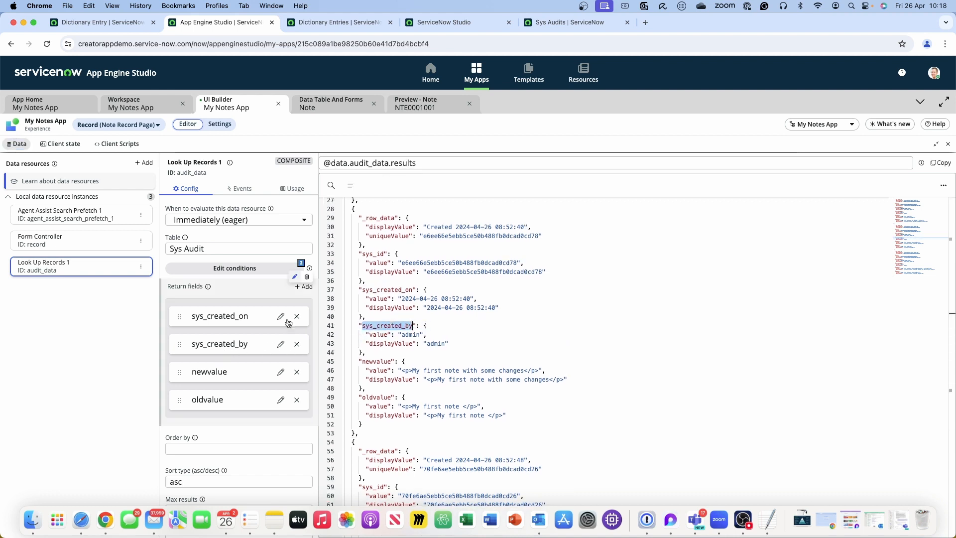
click(567, 26)
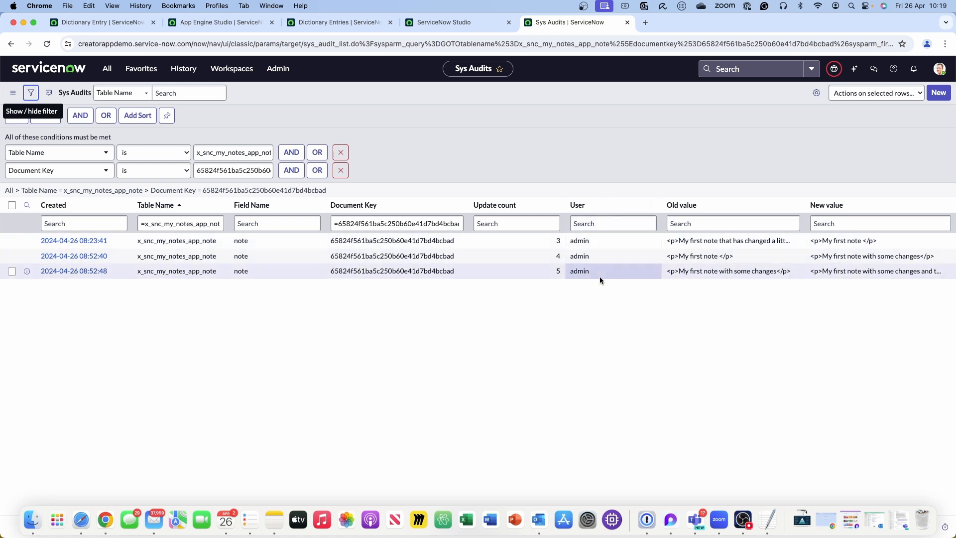
click(226, 22)
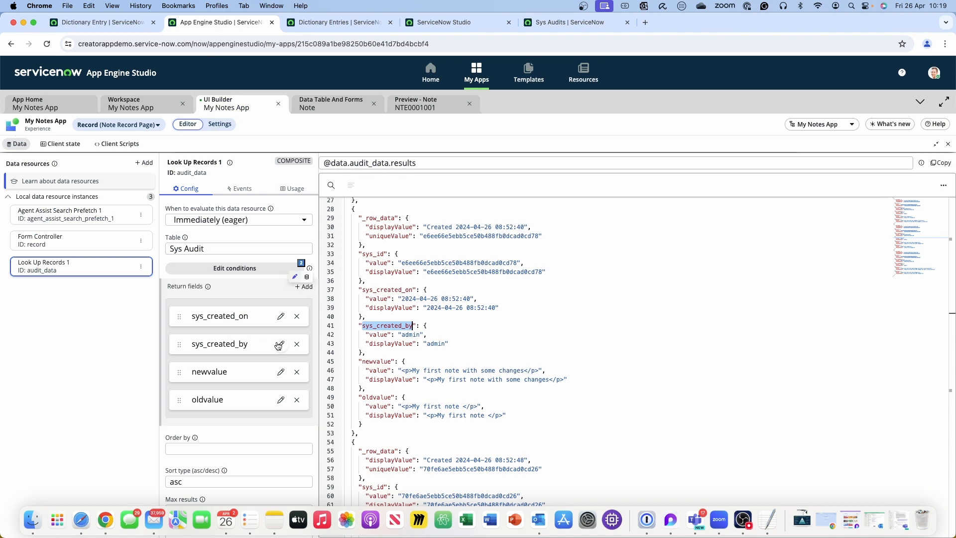
click(302, 287)
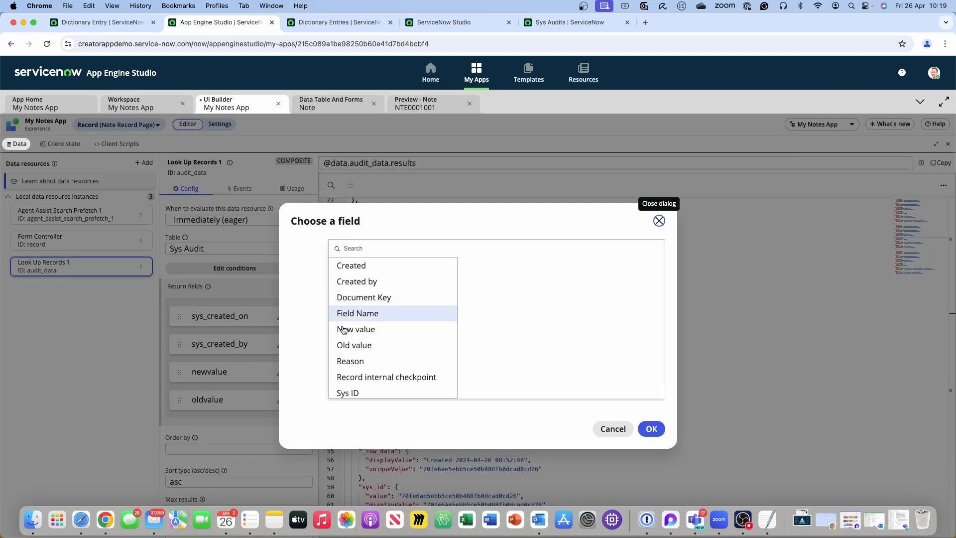
scroll(348, 354, down, 3)
click(349, 375)
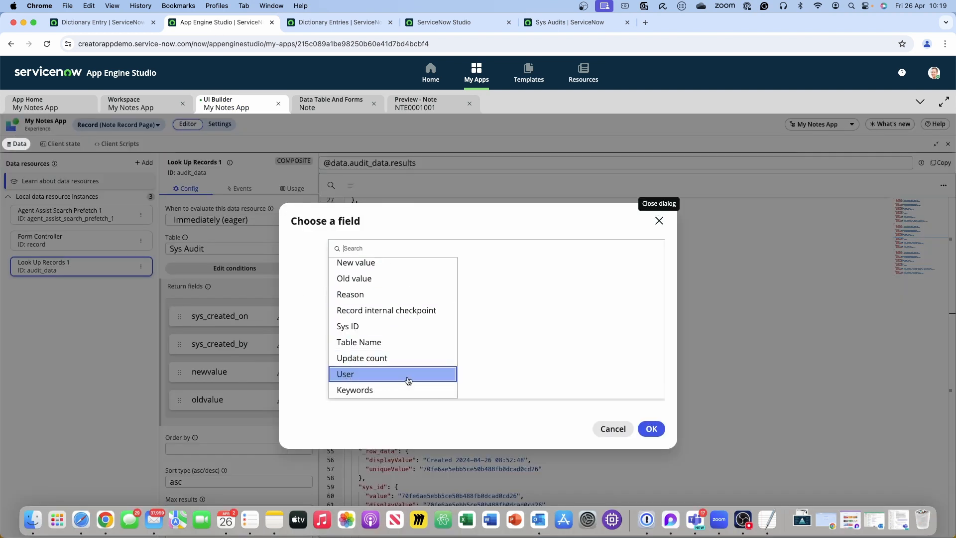
click(648, 428)
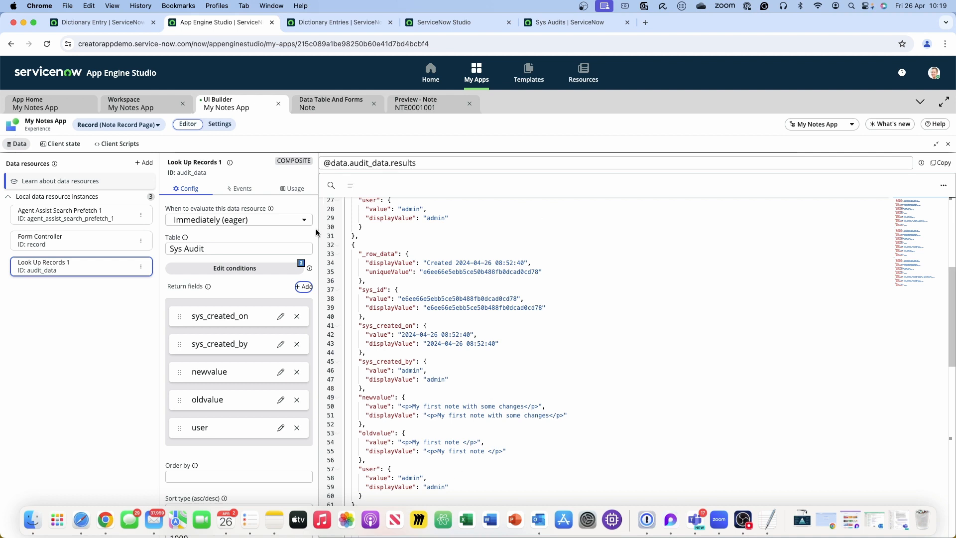
Extend the "label" property in the populate compare dates script with + " - " + item.sys_created_on.displayValue, checking the field name against the audit_data results
click(117, 143)
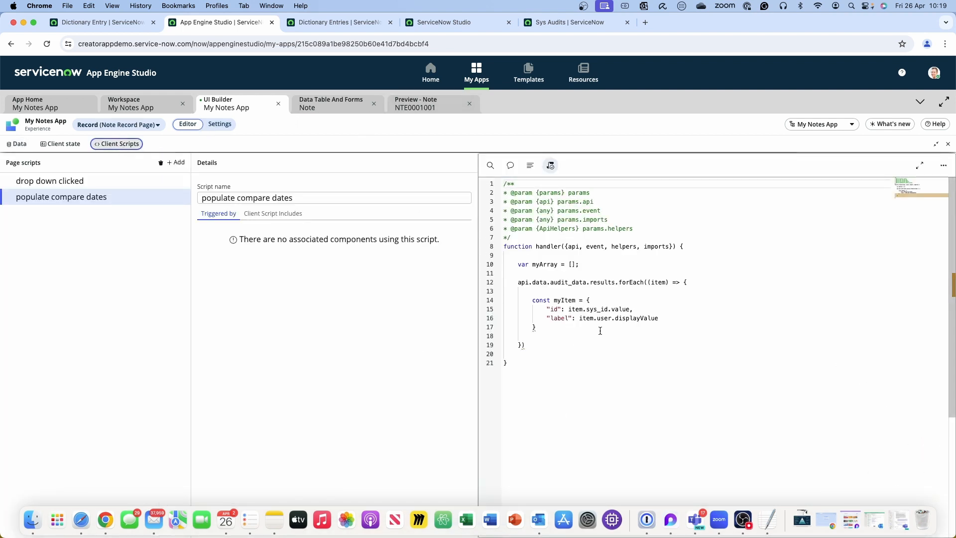
click(612, 319)
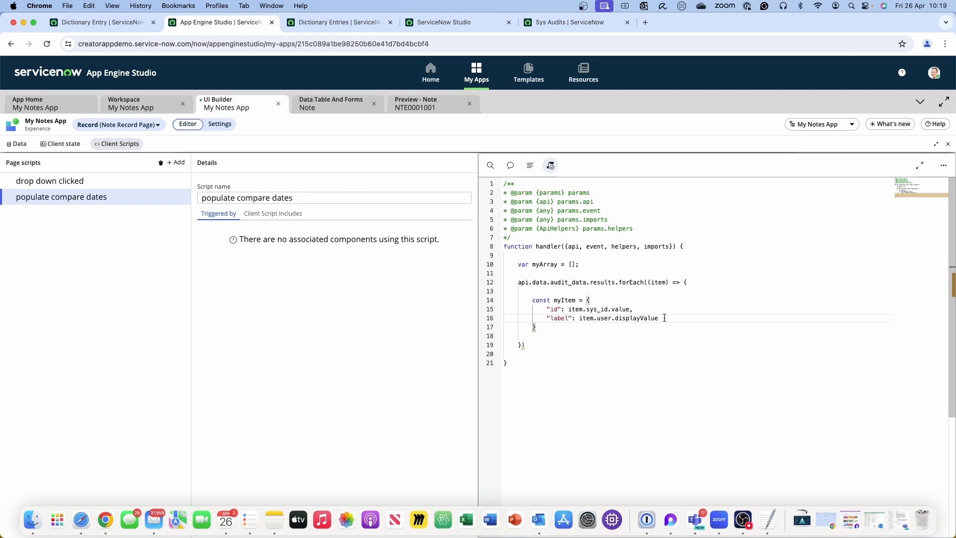
text(.displayValue + " - " + item)
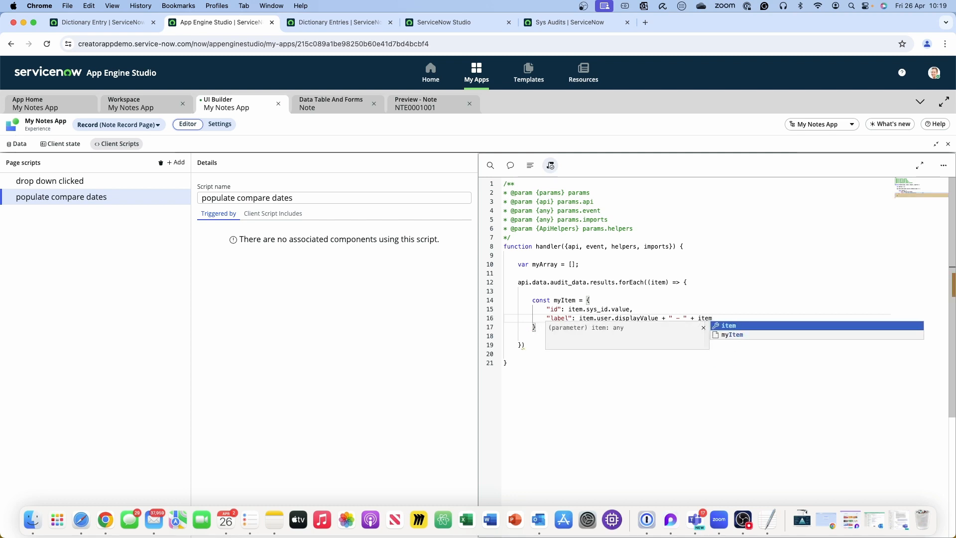
text(.sy)
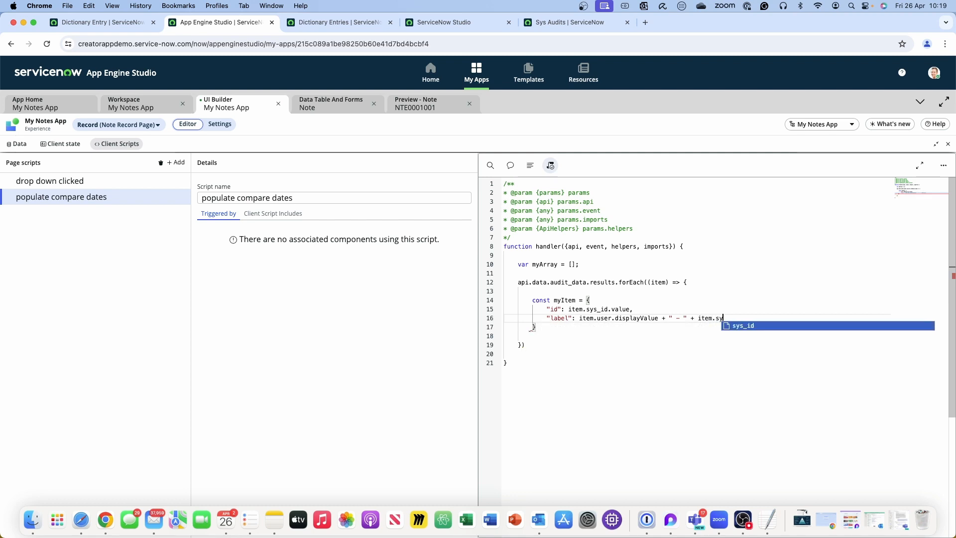
text(s_cr)
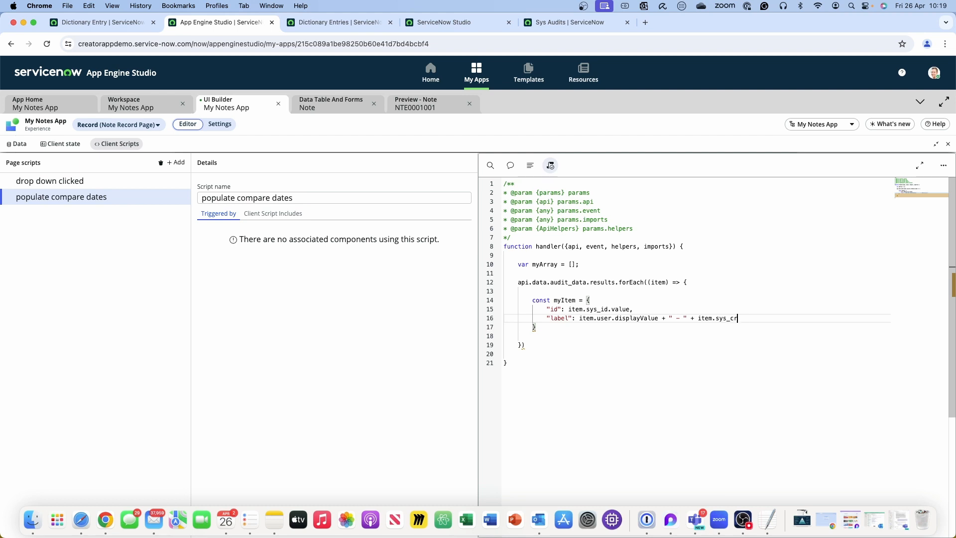
text(eated_on.display)
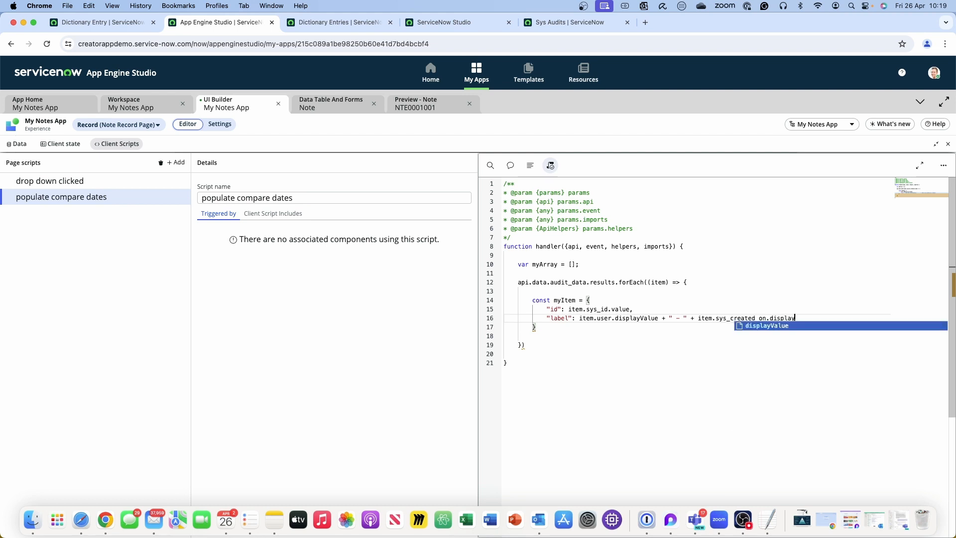
text(Value)
click(20, 145)
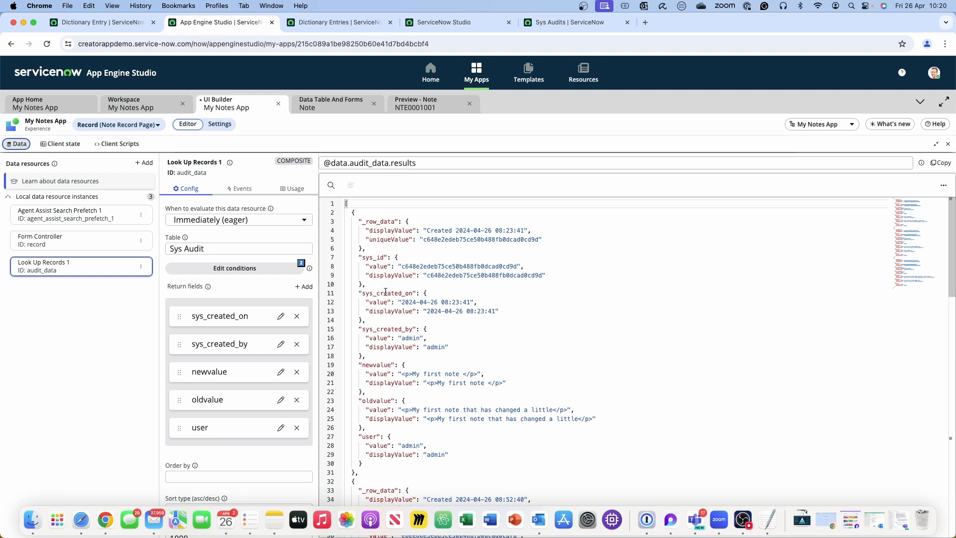
click(104, 144)
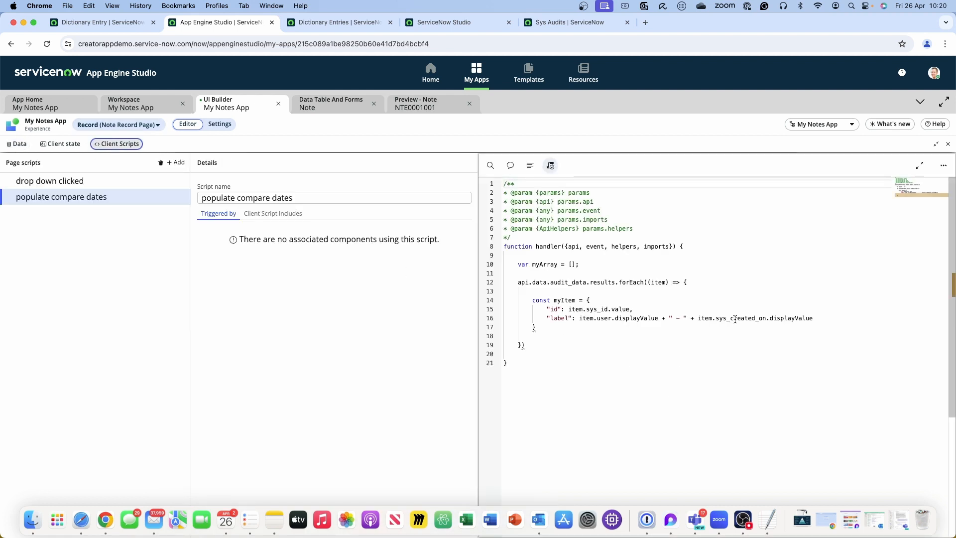
click(817, 318)
Add myArray.push(myItem); below the myItem object inside the forEach loop, ending both the object declaration and the loop with semicolons
click(577, 332)
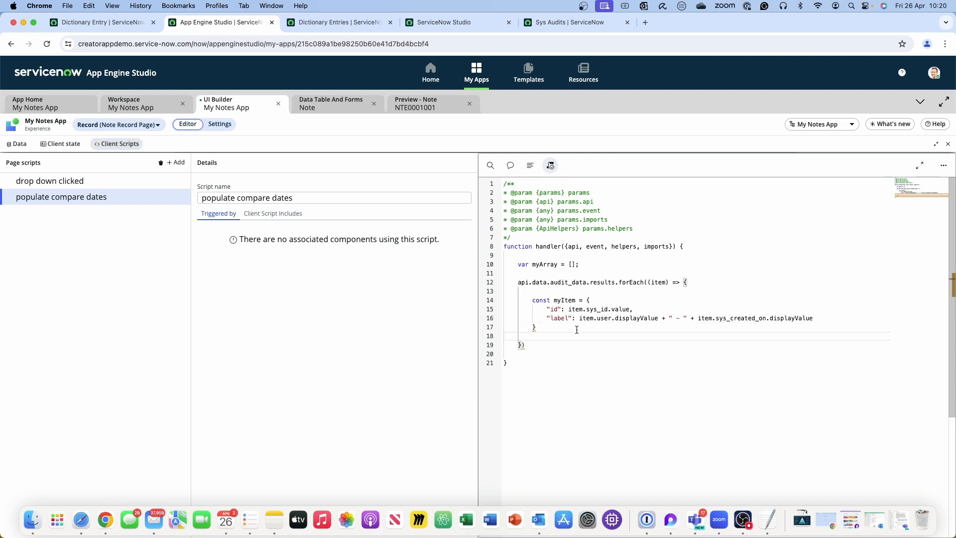
click(566, 327)
text(;)
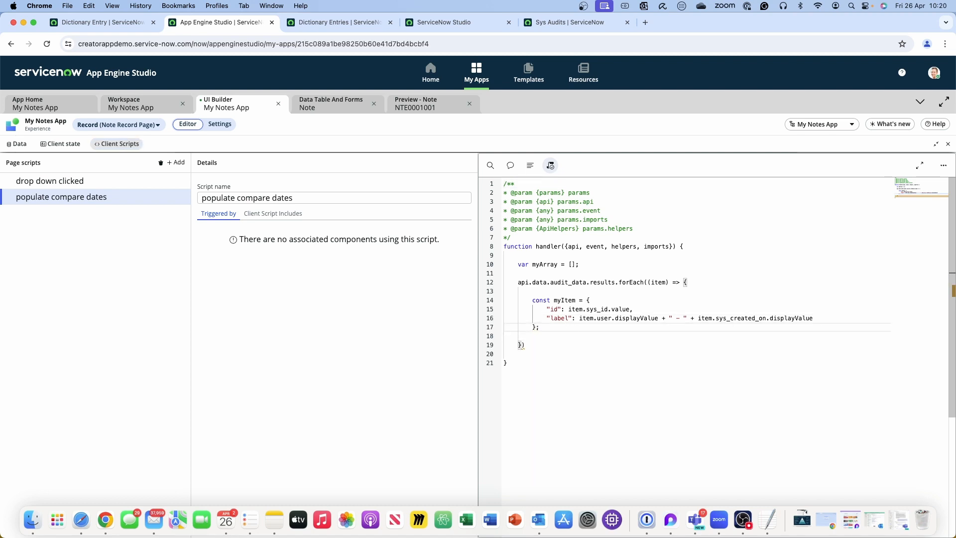
key(Return)
key(Return)
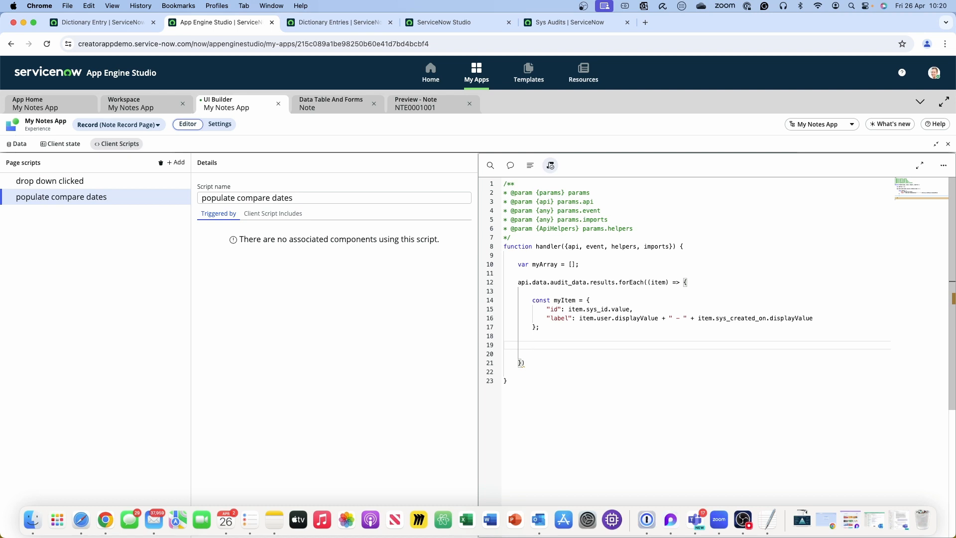
text(myArray.push(myItem)
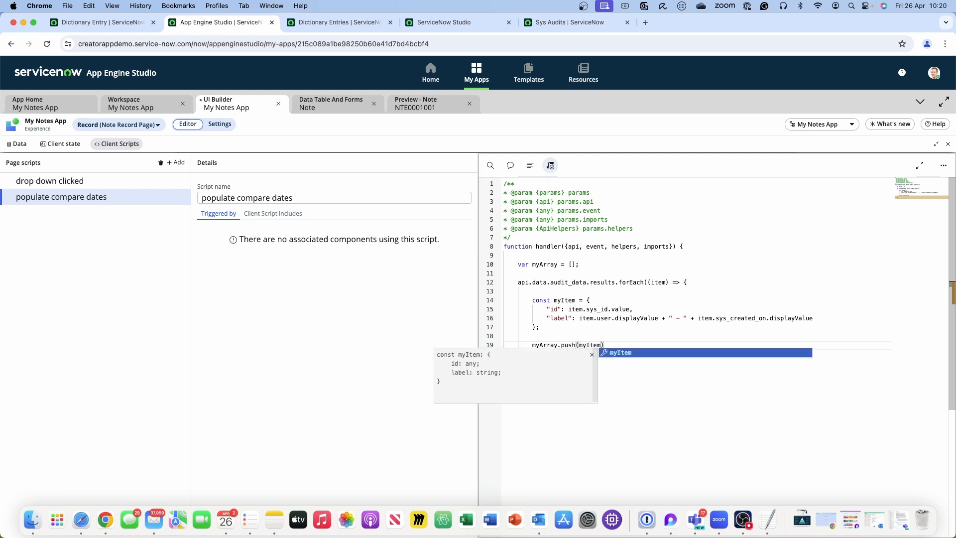
text();)
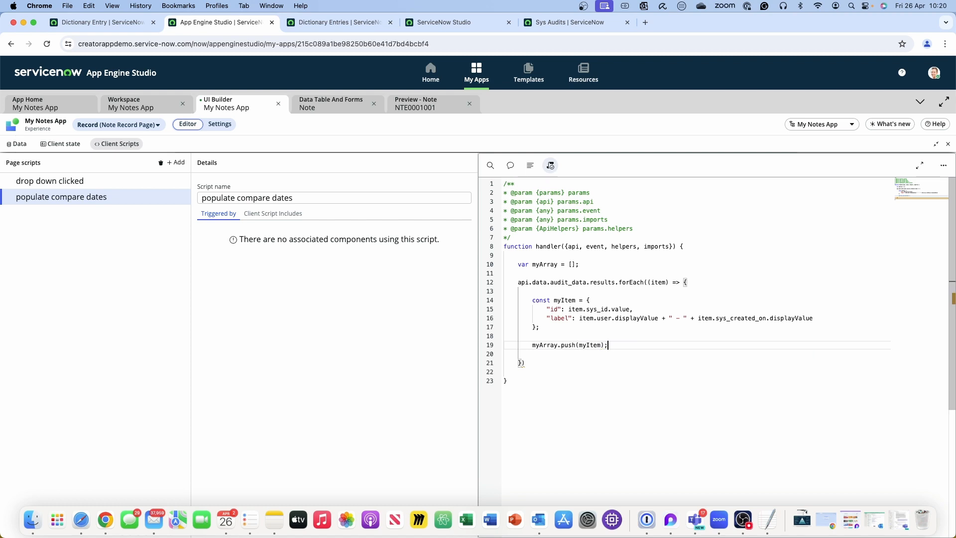
key(Down)
key(Down)
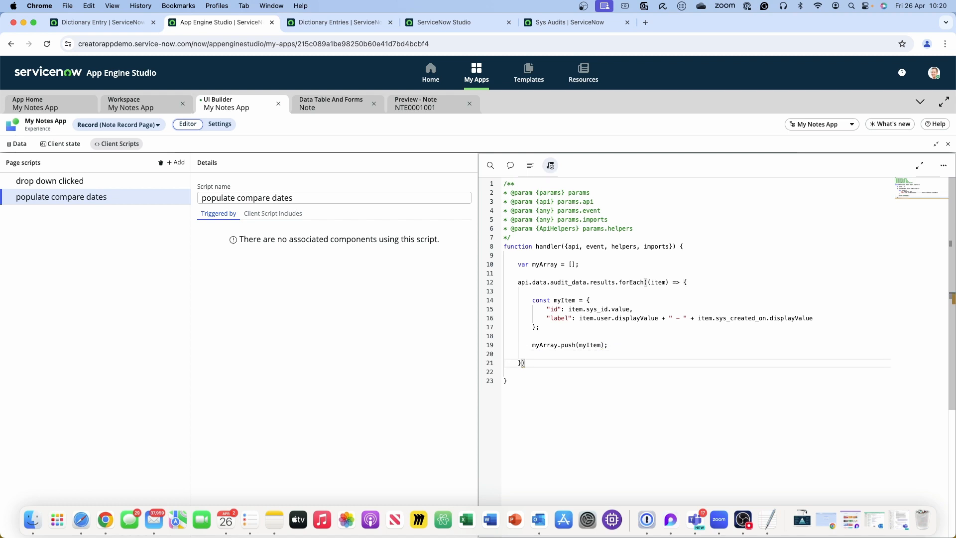
text(;)
Add an api.setState call after the forEach loop with an empty string as its name and myArray as its value
key(Return)
key(Return)
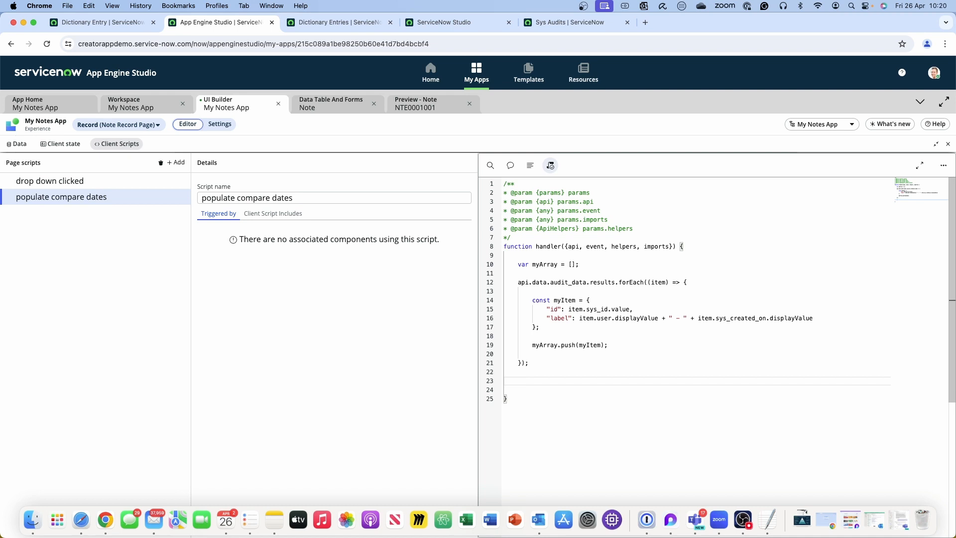
text(api.)
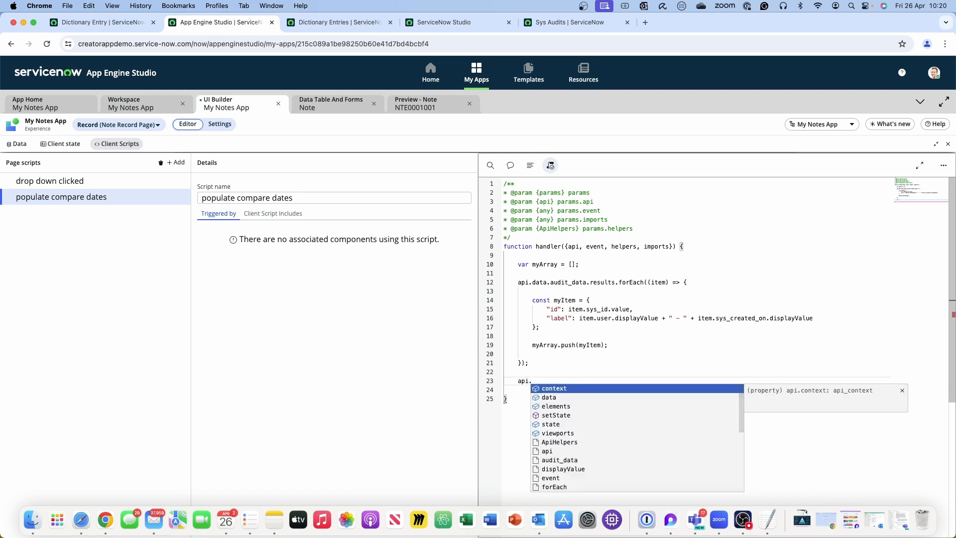
text(setState)
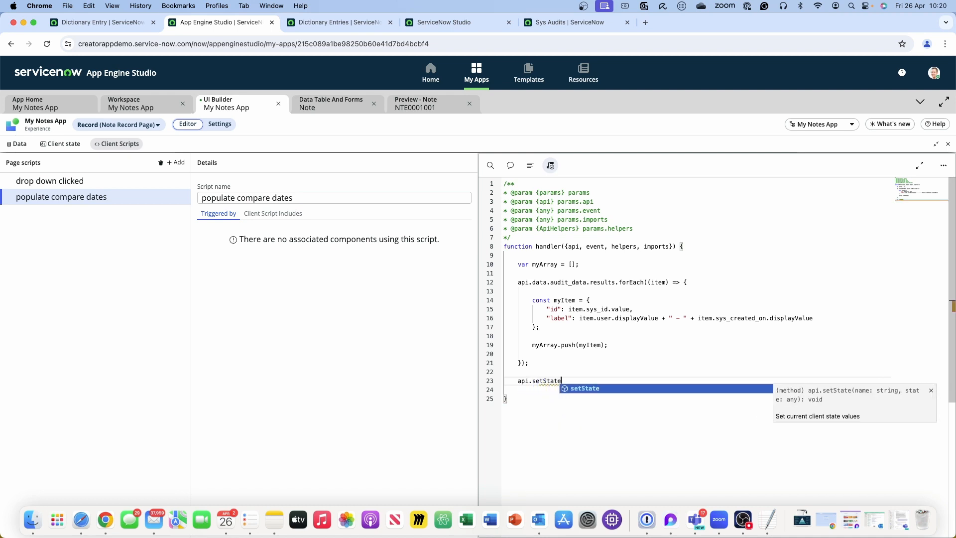
text(("")
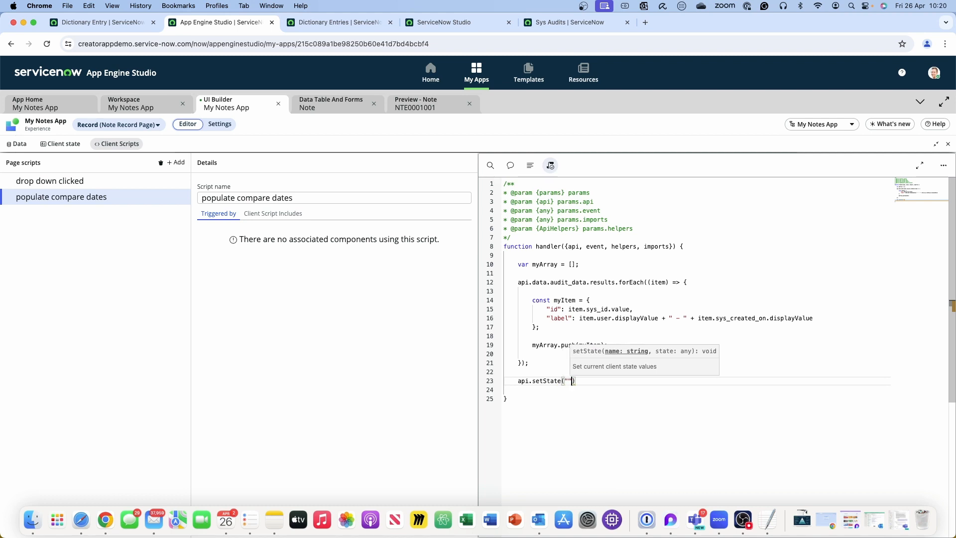
text())
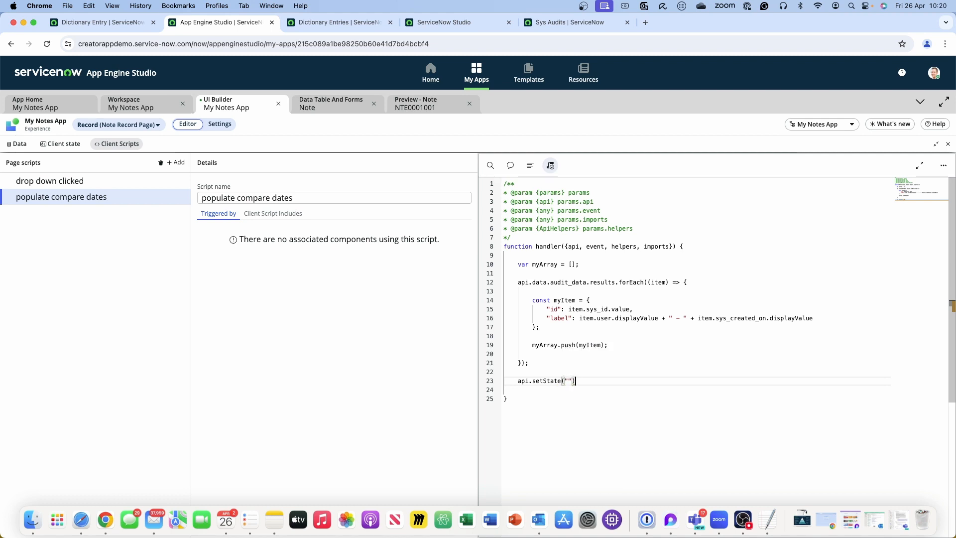
text(,)
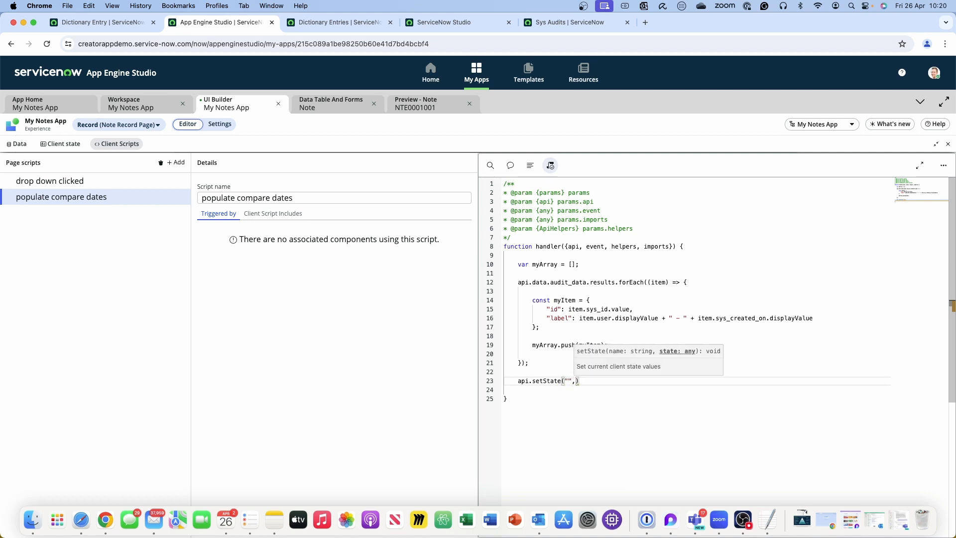
text(myArray)
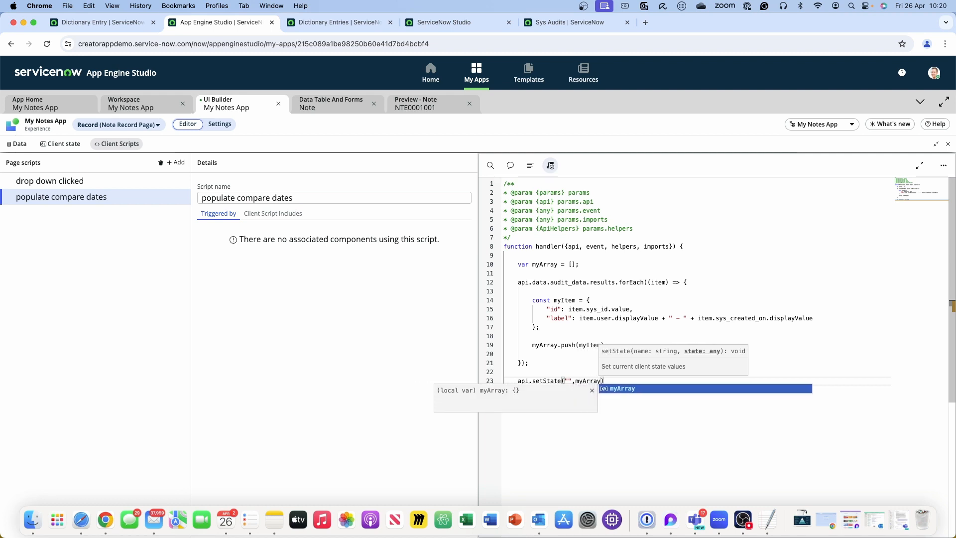
Fill in compareDates as the state name in the api.setState call, checking it against the client state parameters, and save the page
key(Left)
key(Left)
key(Left)
key(Left)
key(Left)
key(Left)
key(Left)
key(Left)
key(Left)
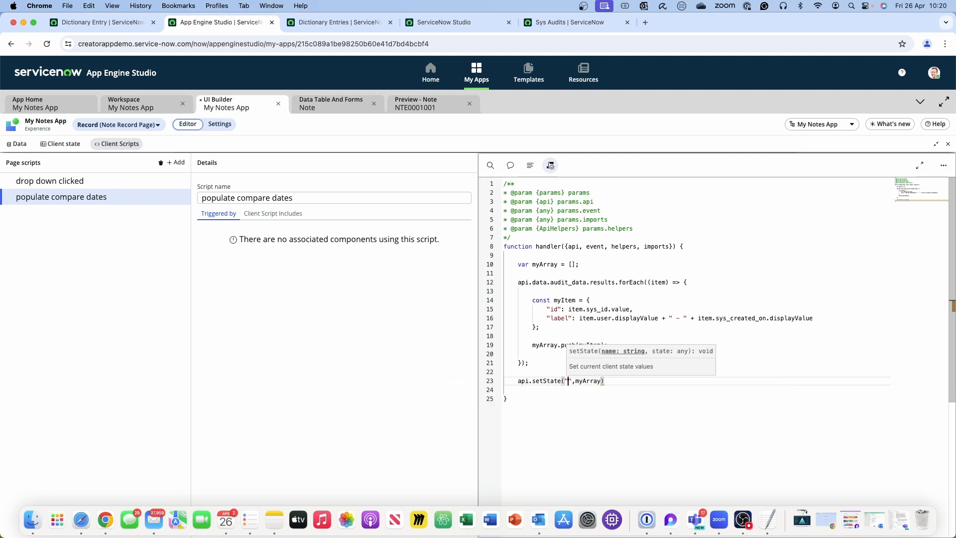
click(61, 144)
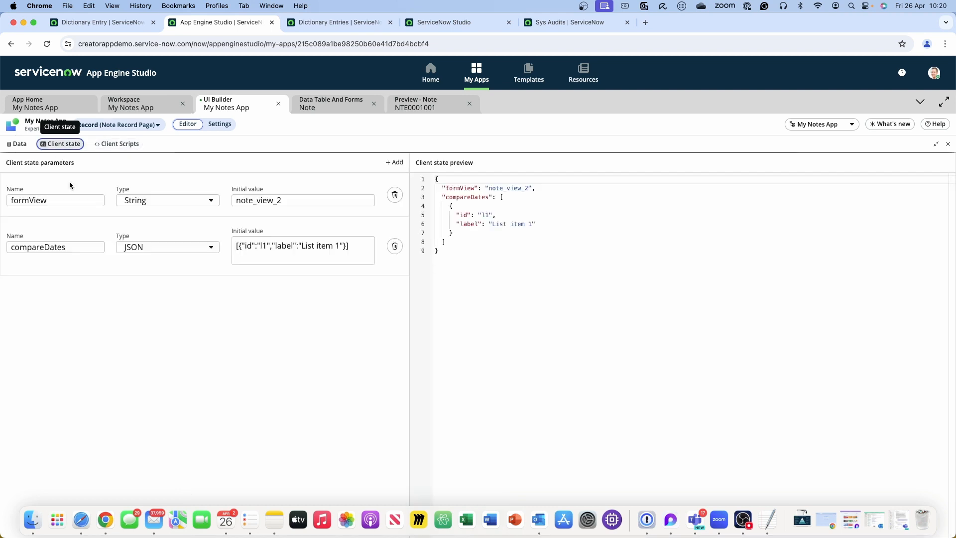
drag(77, 247, 0, 247)
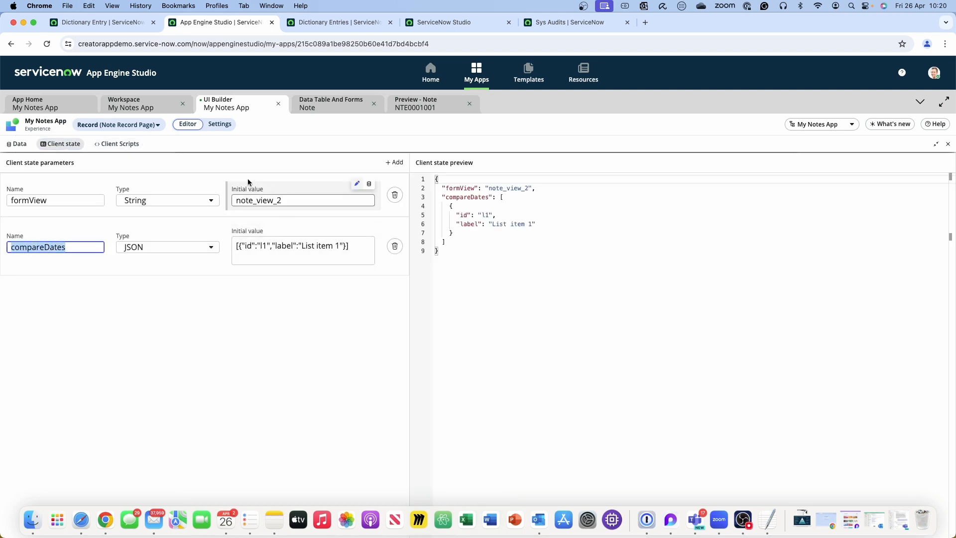
click(119, 145)
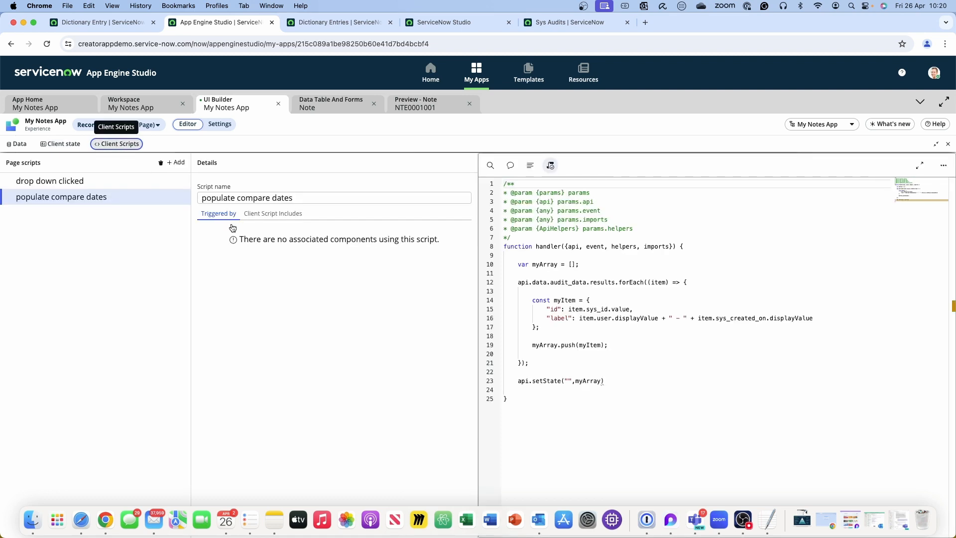
click(568, 380)
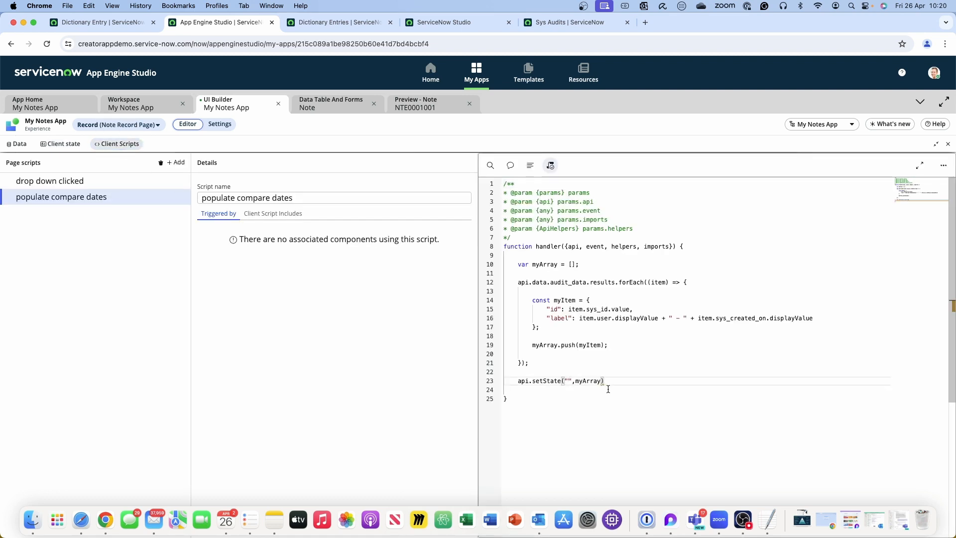
text(compareDates)
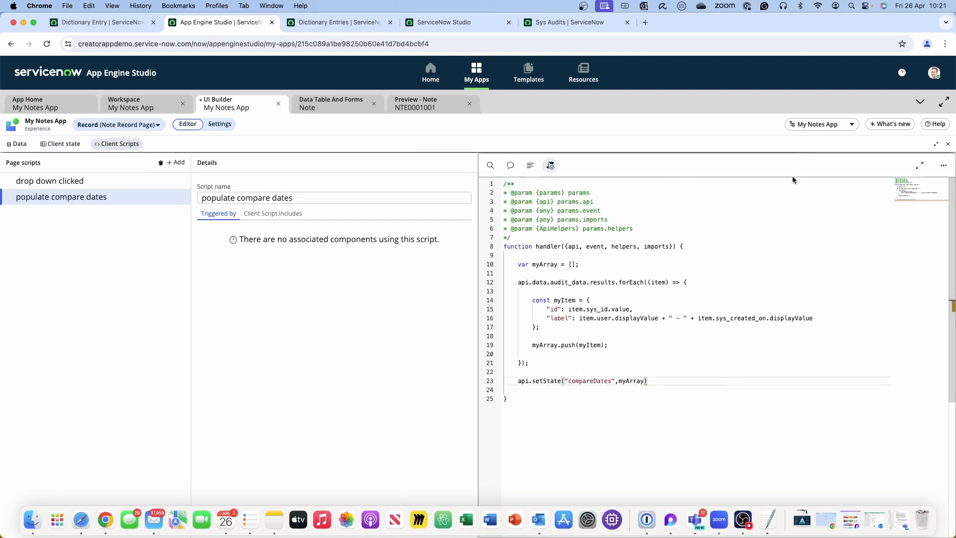
click(936, 144)
click(939, 143)
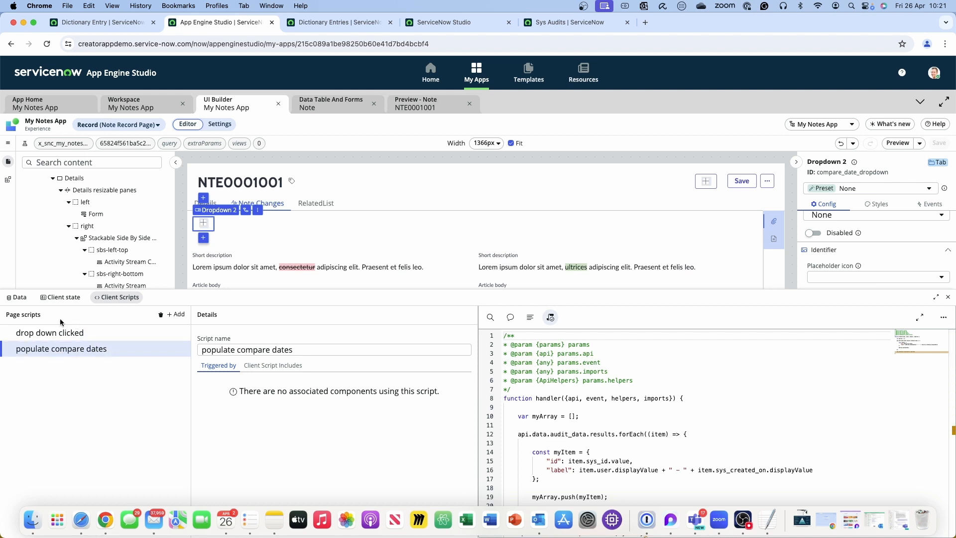
Map the Data Fetch Succeeded event of Look Up Records 1 to the populate compare dates client script and save the page
click(20, 297)
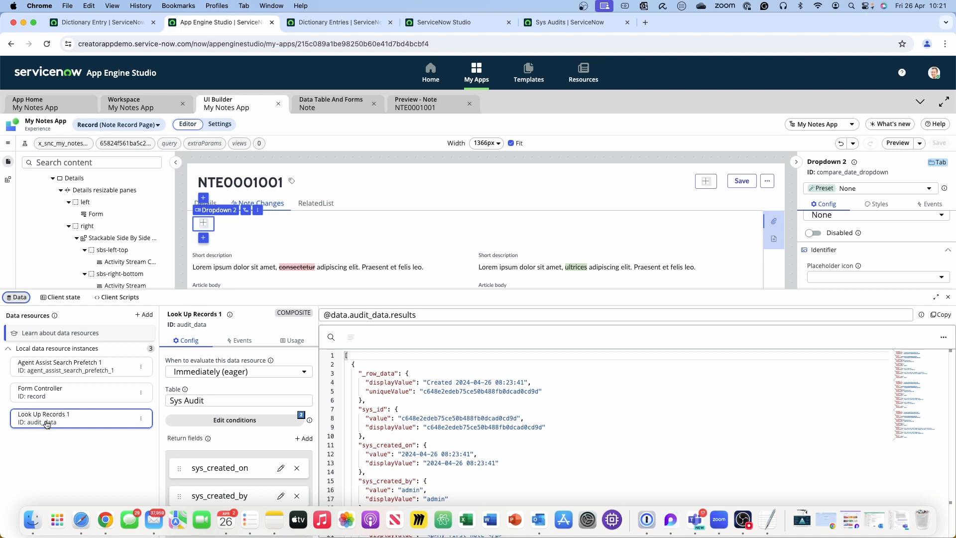
click(243, 341)
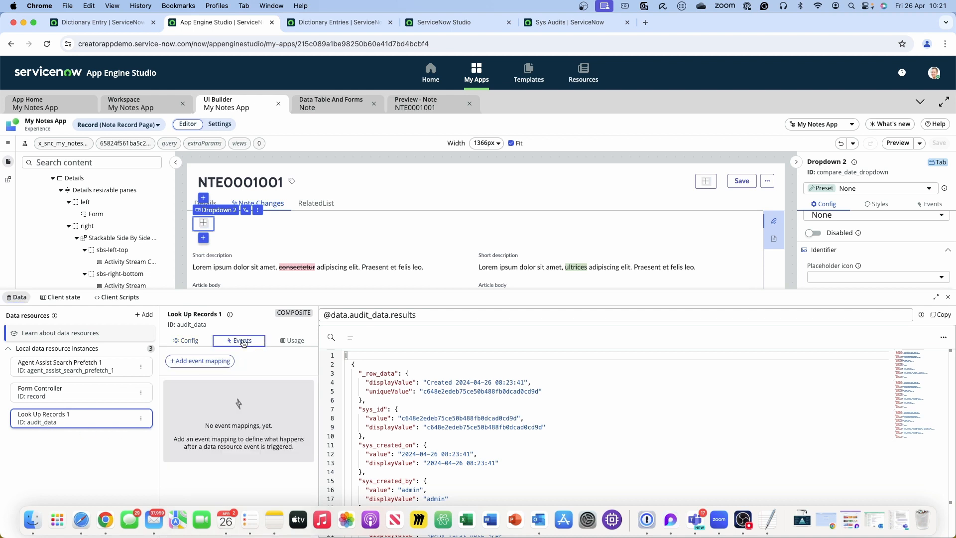
click(209, 363)
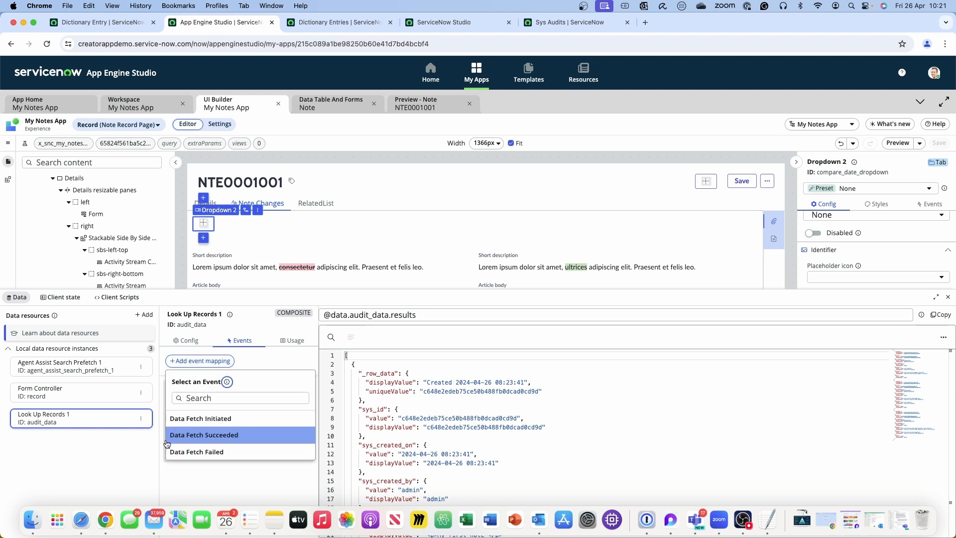
click(222, 437)
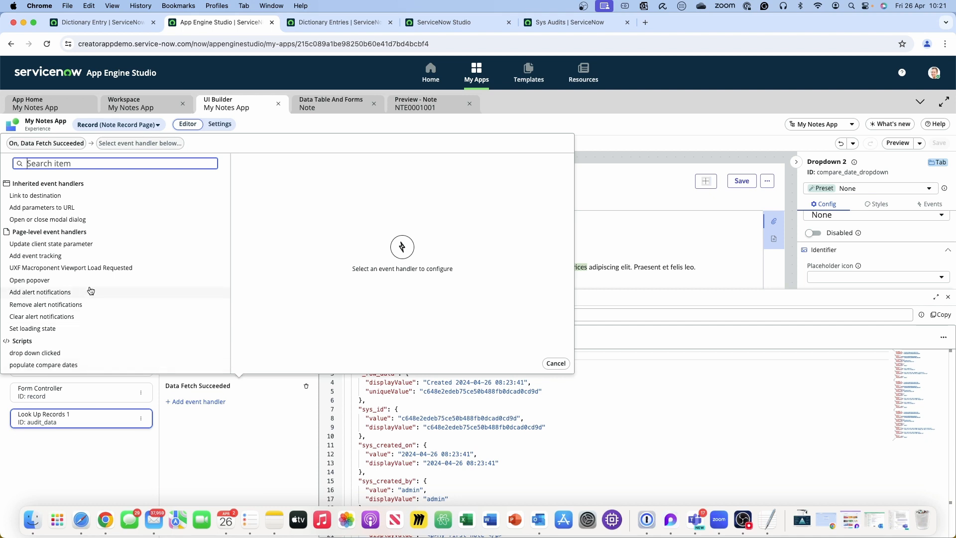
scroll(103, 310, down, 2)
click(64, 312)
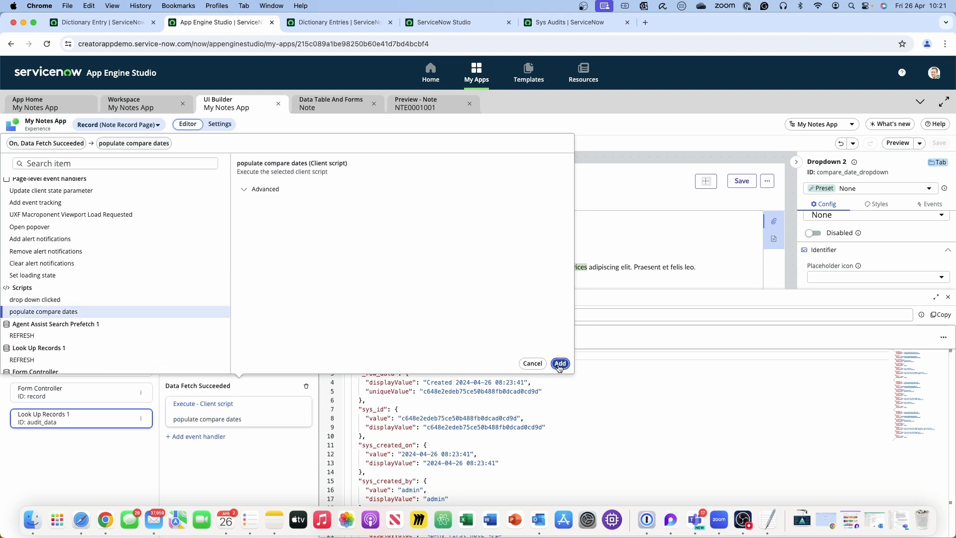
click(567, 367)
click(939, 144)
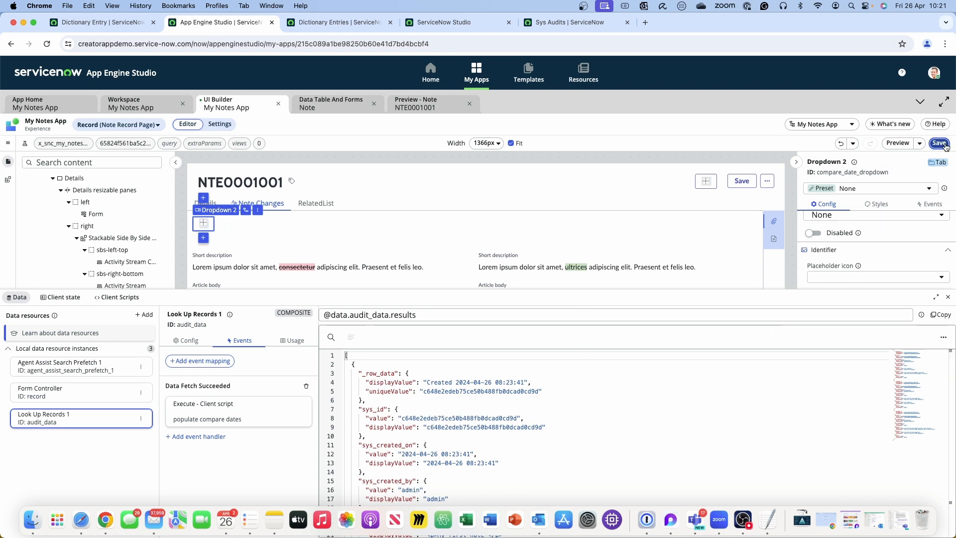
Preview the record page, dismiss the tip about viewing the experience two ways, and show the Note Changes tab
click(897, 144)
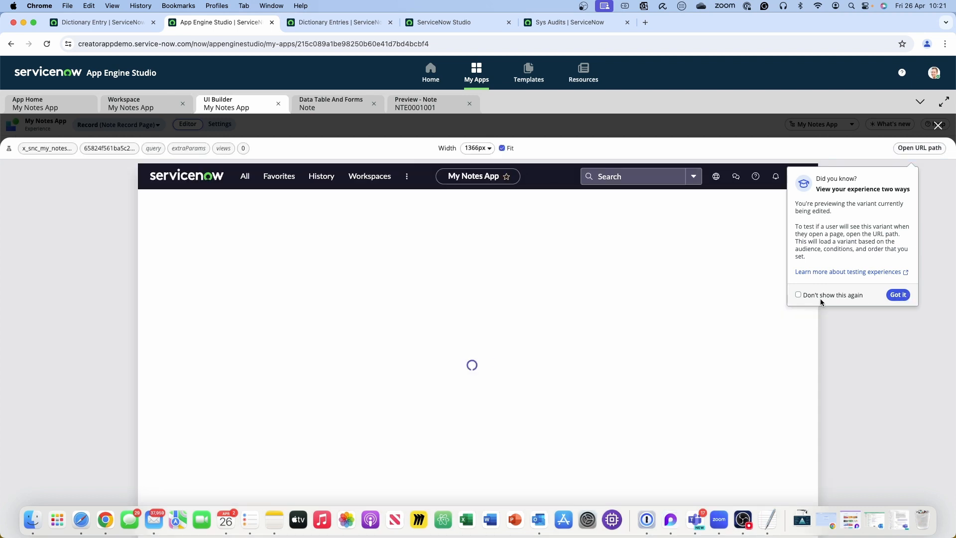
click(822, 295)
click(899, 295)
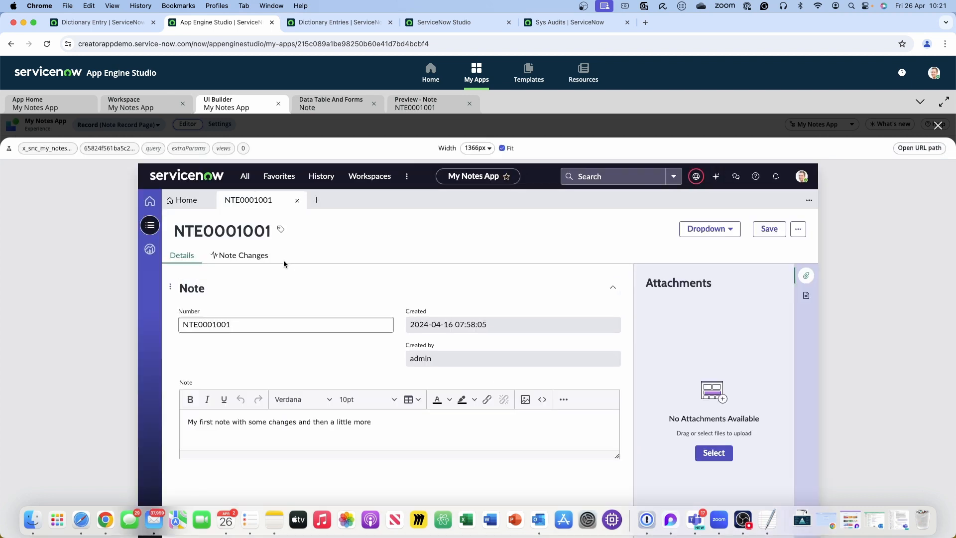
click(248, 256)
Test the compare-date dropdown with the 08:23:41, 08:52:40 and 08:52:48 entries, reselect 08:23:41, and close the preview to view the audit_data results
click(222, 275)
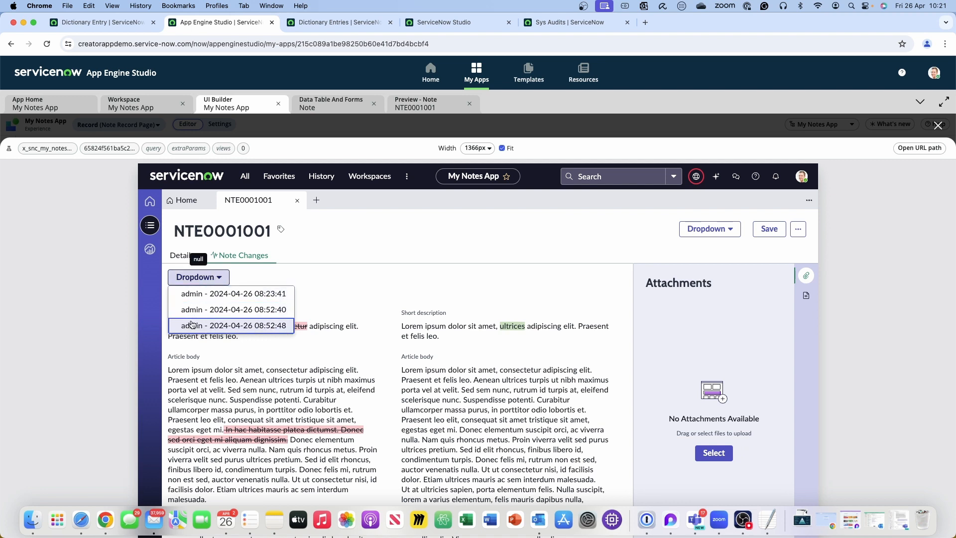
click(194, 300)
click(196, 279)
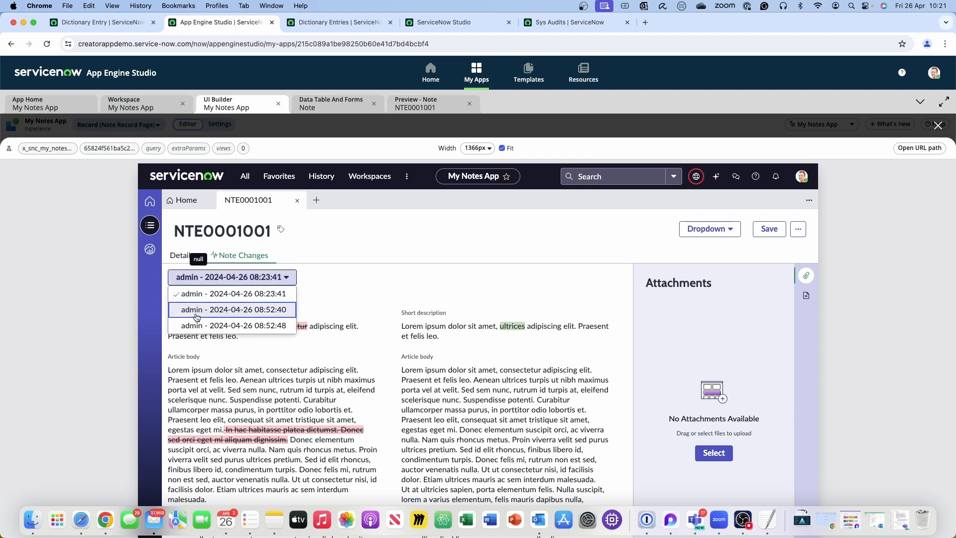
click(196, 310)
click(196, 279)
click(197, 321)
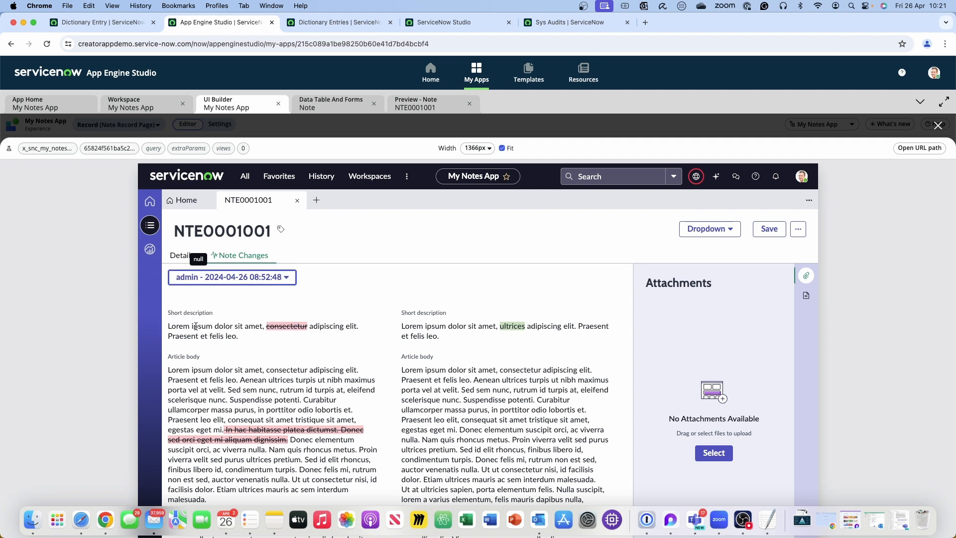
click(194, 282)
click(195, 297)
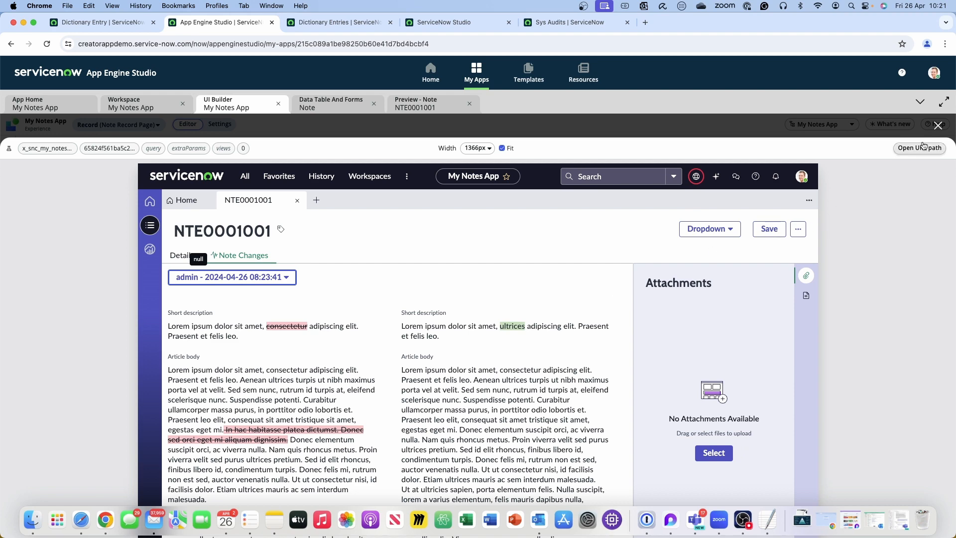
click(939, 126)
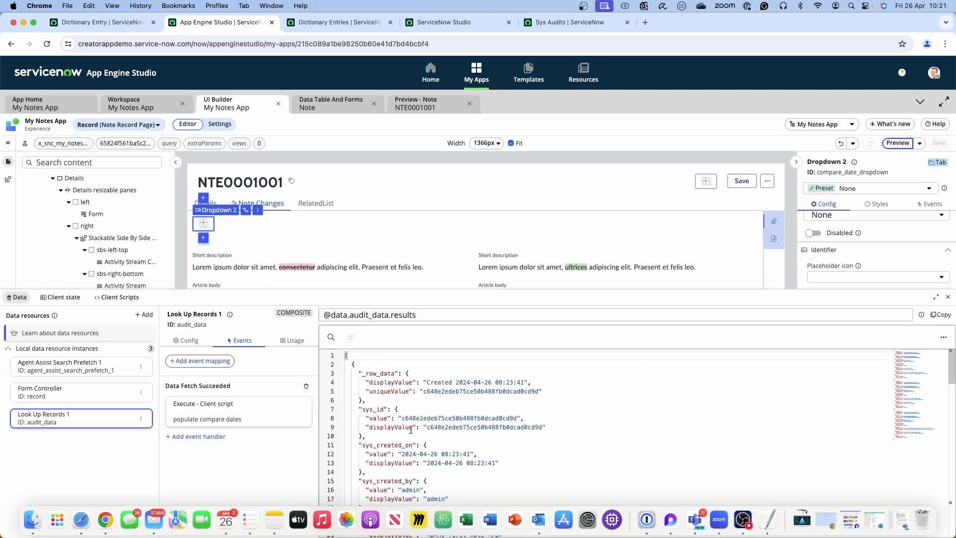
scroll(550, 427, down, 3)
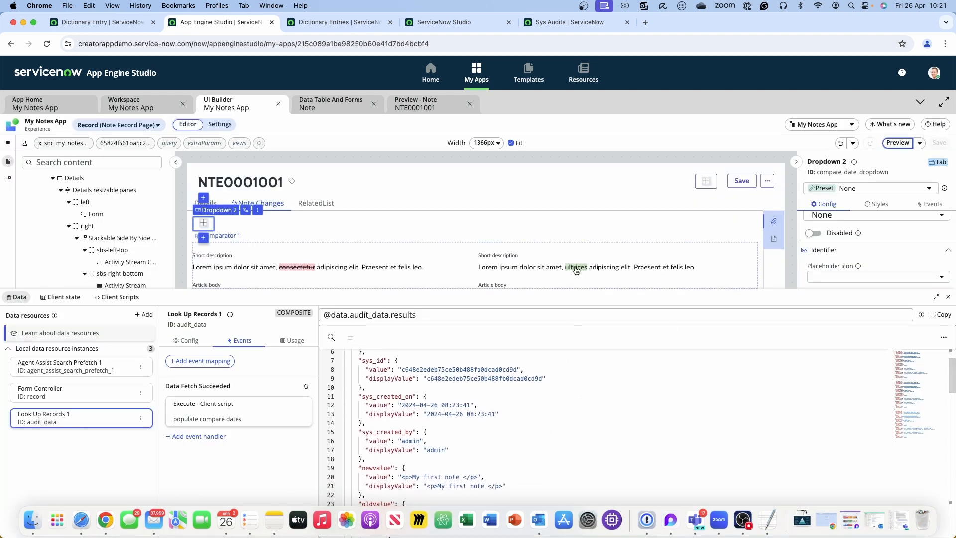